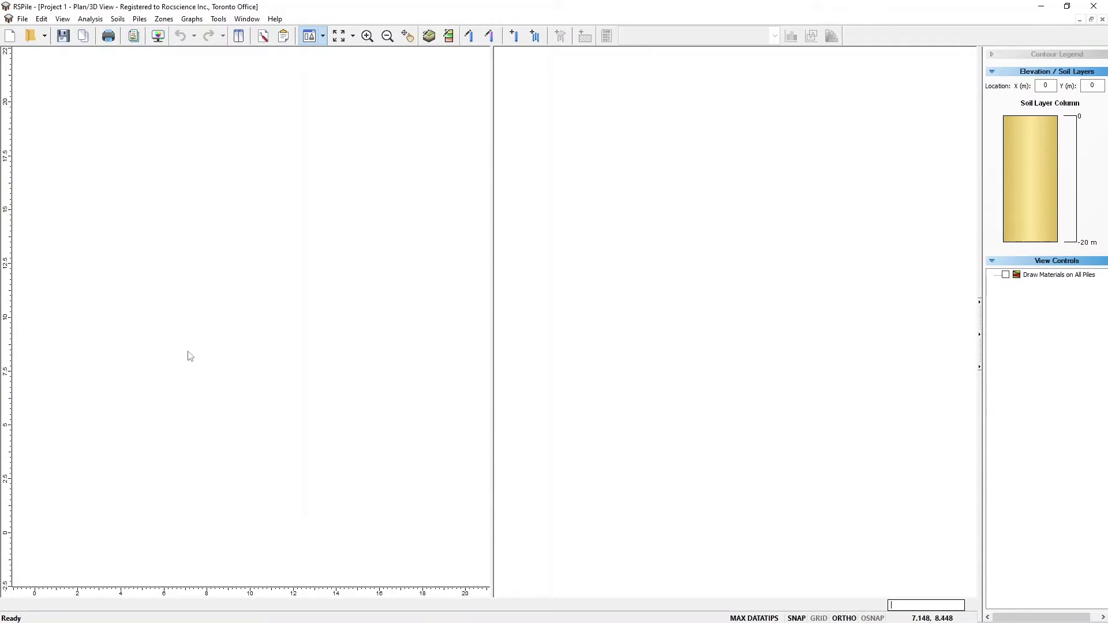
# Browse the recent Tutorials folder for a model file, then close it without opening anything.
pyautogui.click(23, 19)
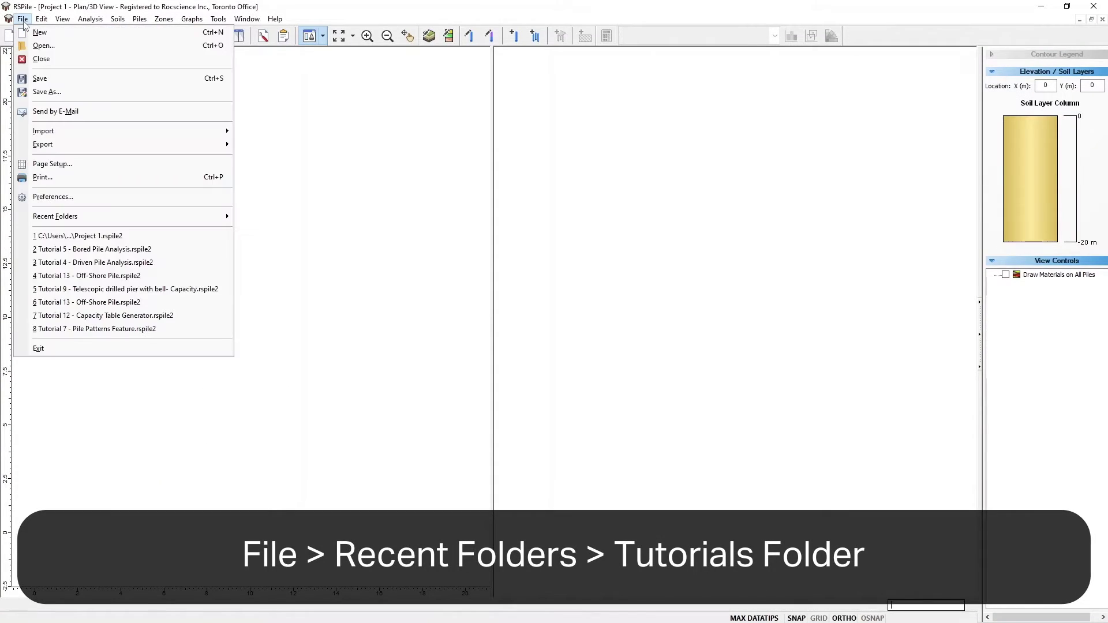
pyautogui.moveTo(173, 218)
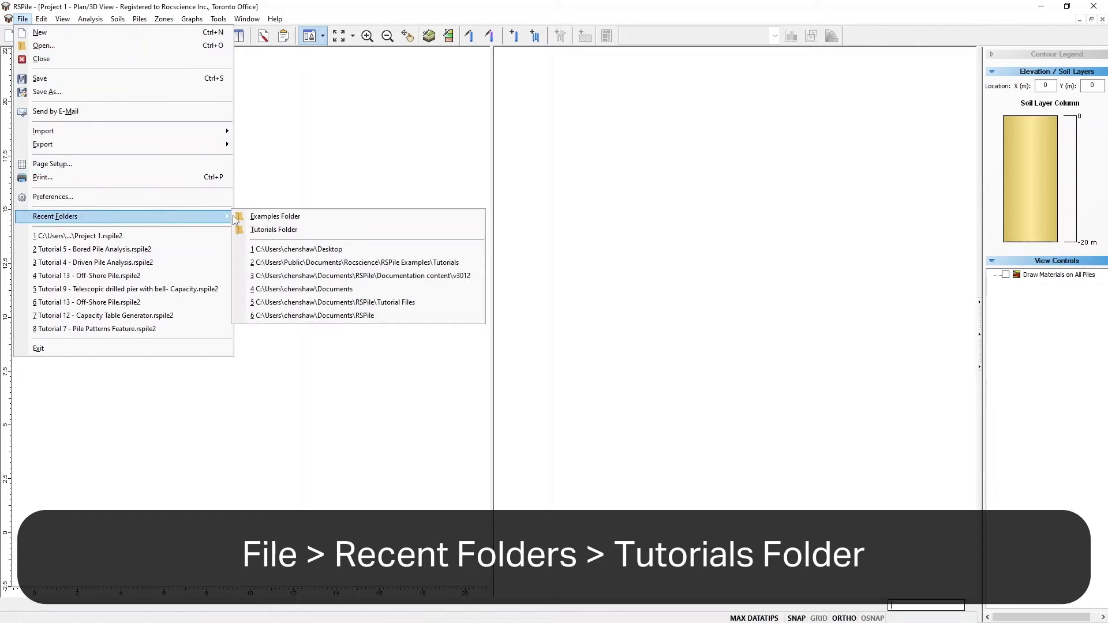
pyautogui.click(262, 230)
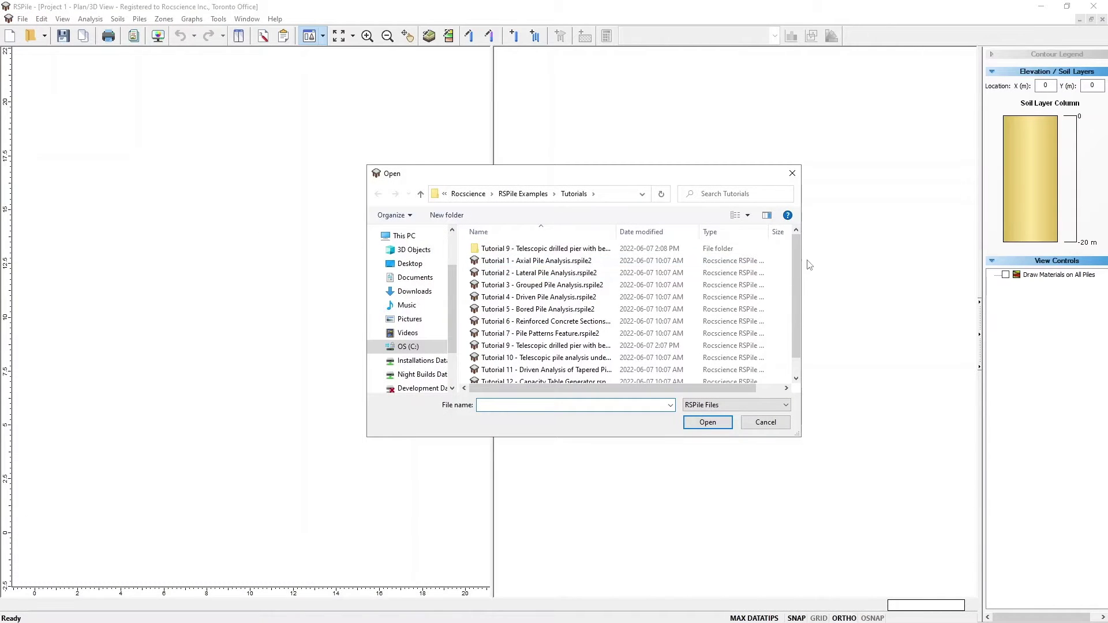
pyautogui.scroll(-1, 796, 295)
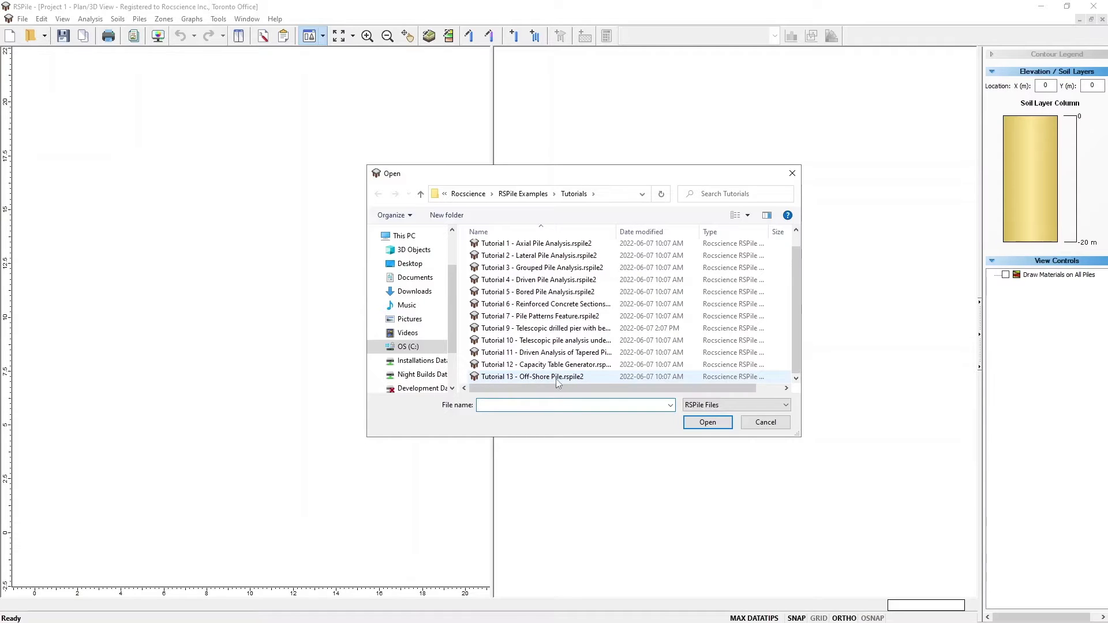
pyautogui.click(766, 422)
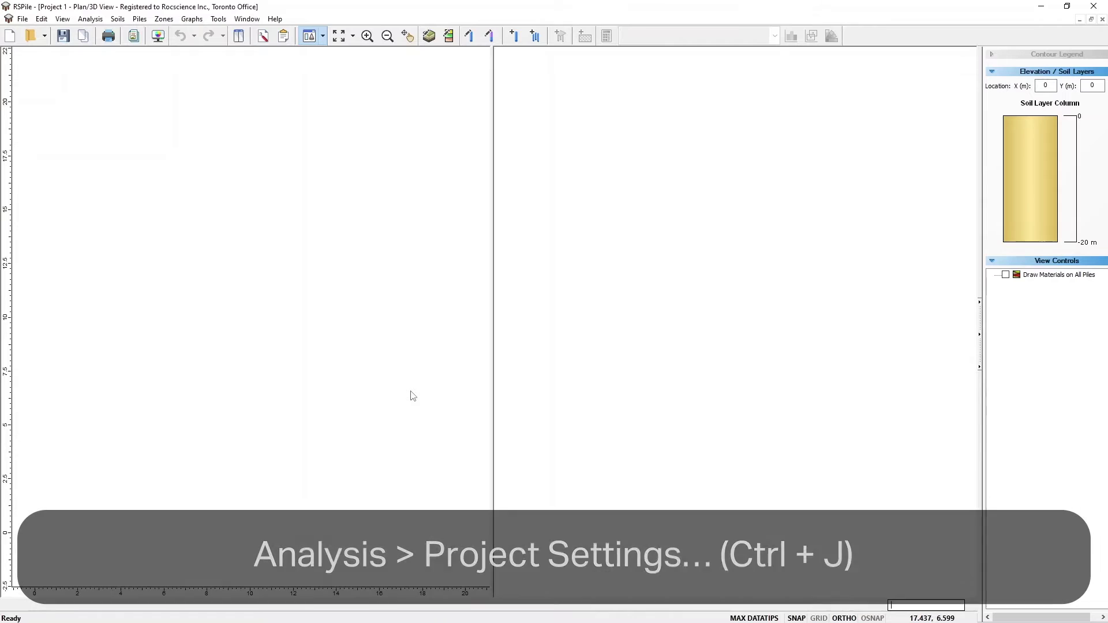
# In Project Settings, keep metric units and keep the pile analysis type Laterally Loaded.
pyautogui.click(91, 19)
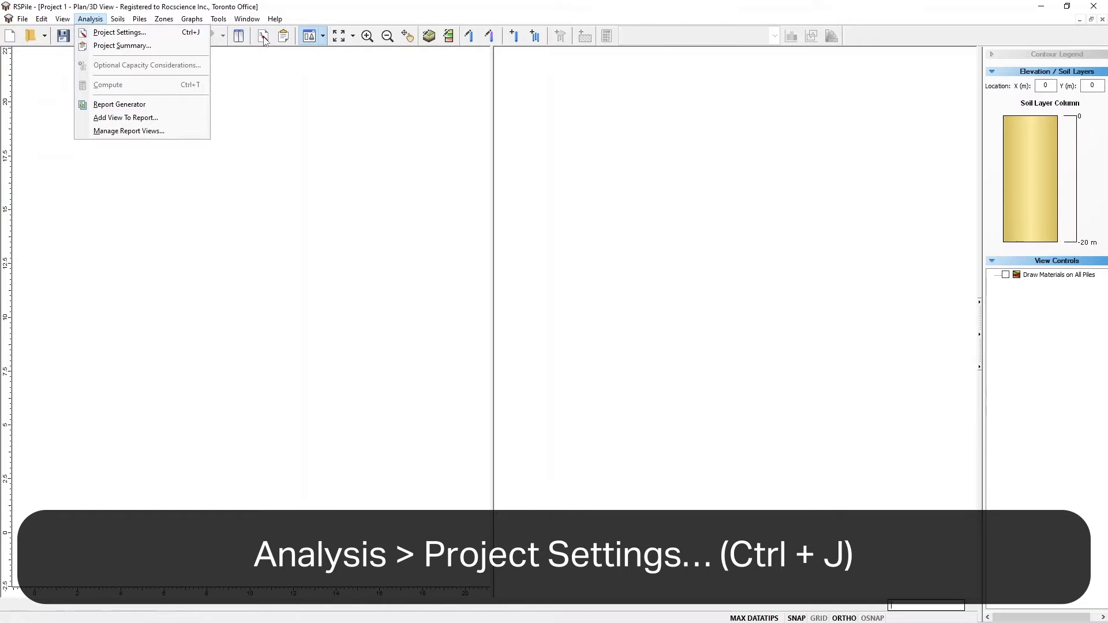
pyautogui.hotkey('ctrl', 'j')
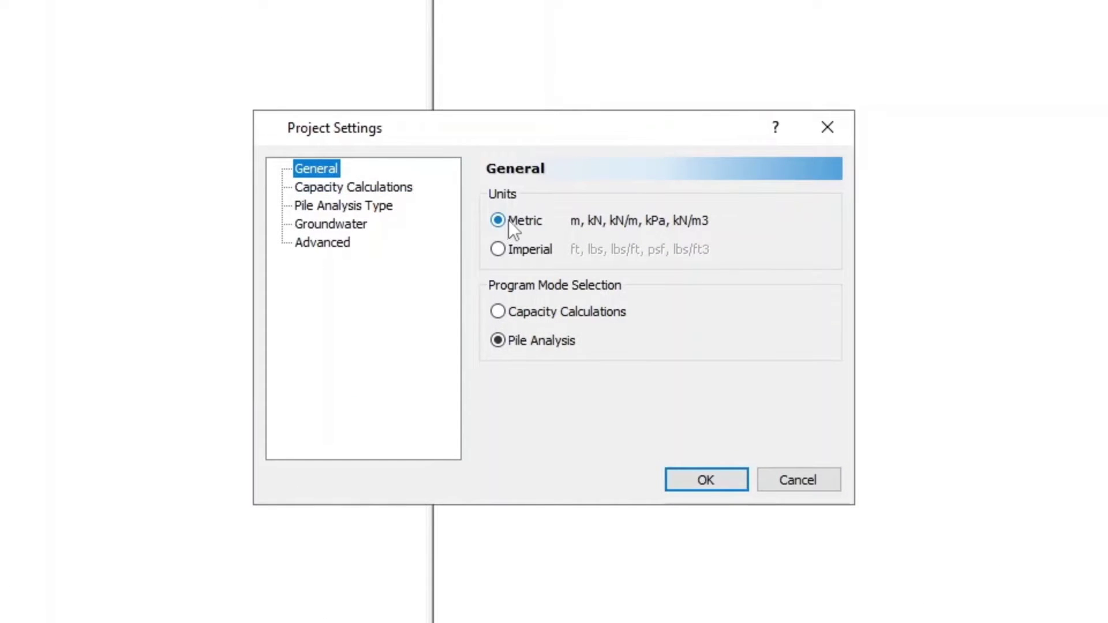
pyautogui.click(501, 341)
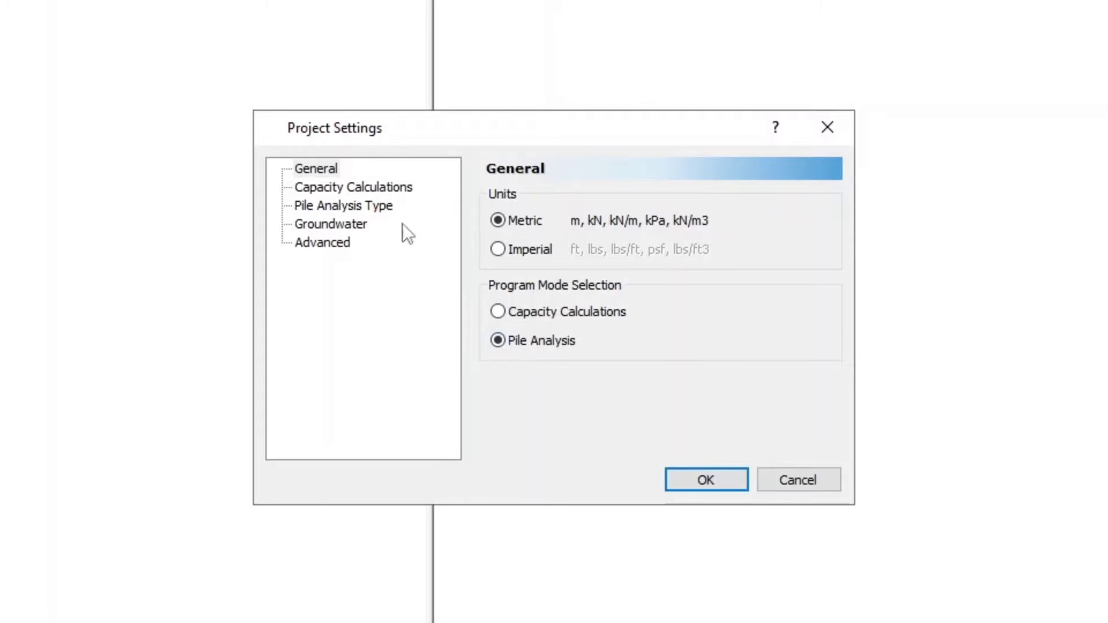
pyautogui.click(388, 207)
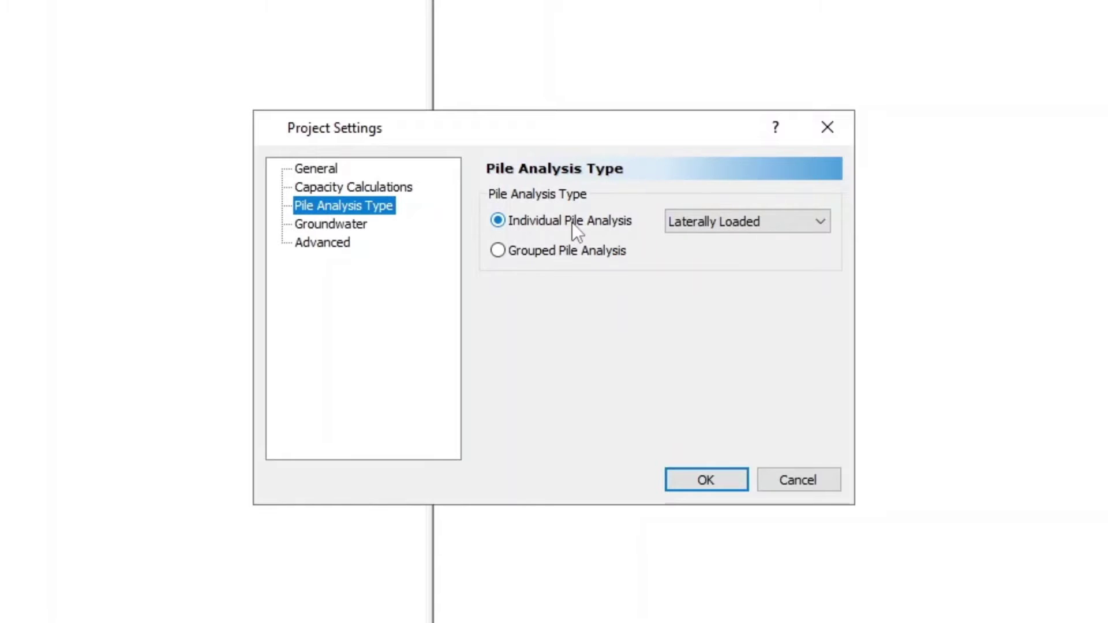
pyautogui.click(744, 229)
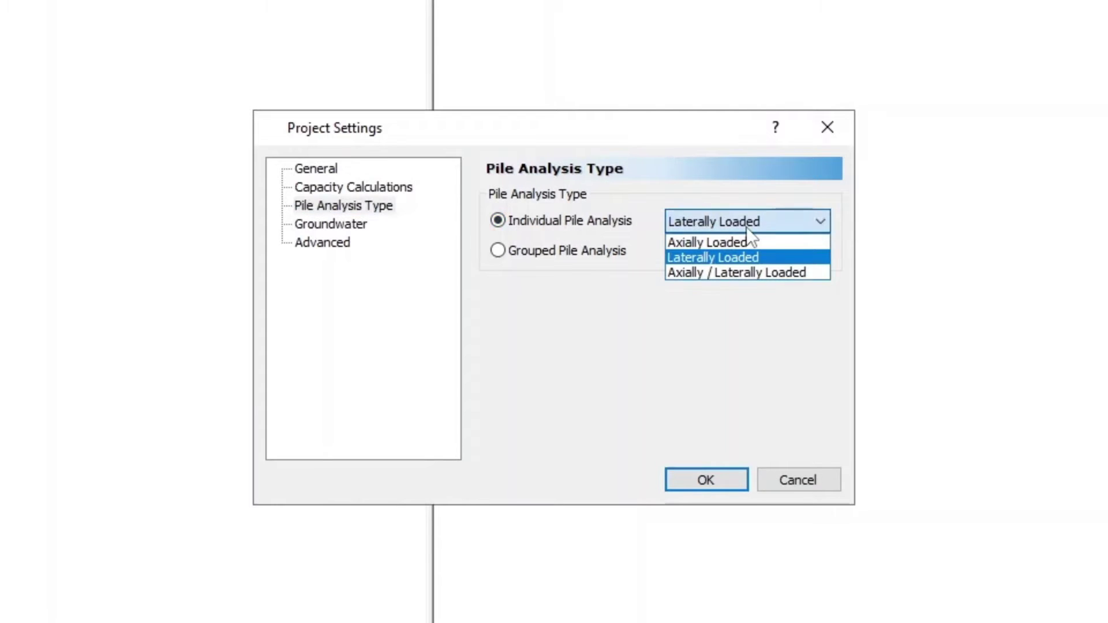
pyautogui.click(757, 258)
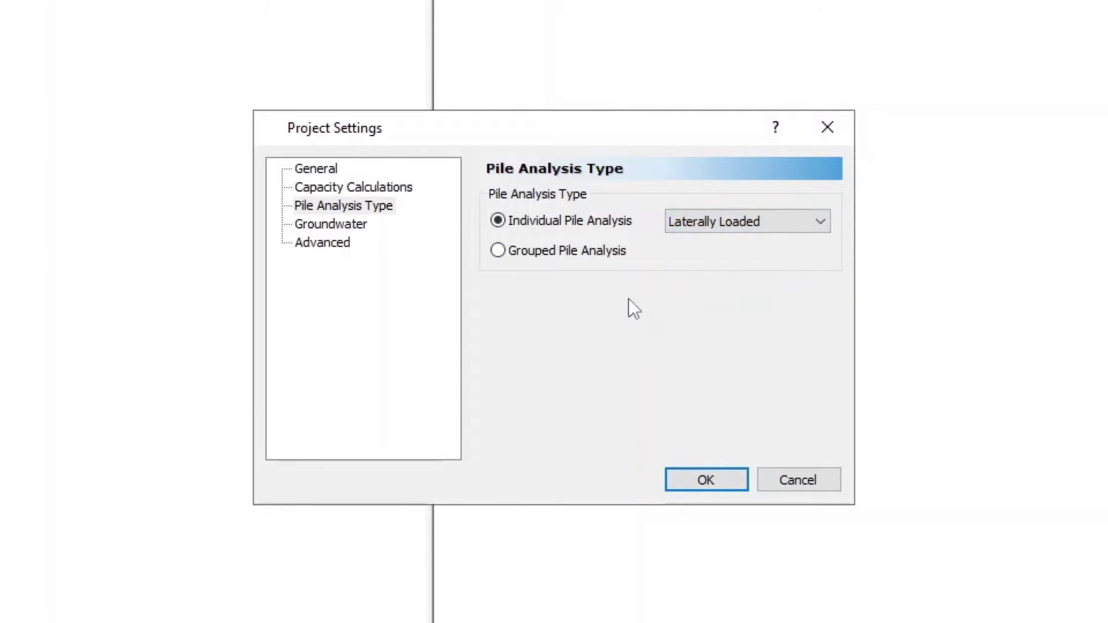
# Turn on groundwater analysis with a water table elevation of 3 m.
pyautogui.click(340, 226)
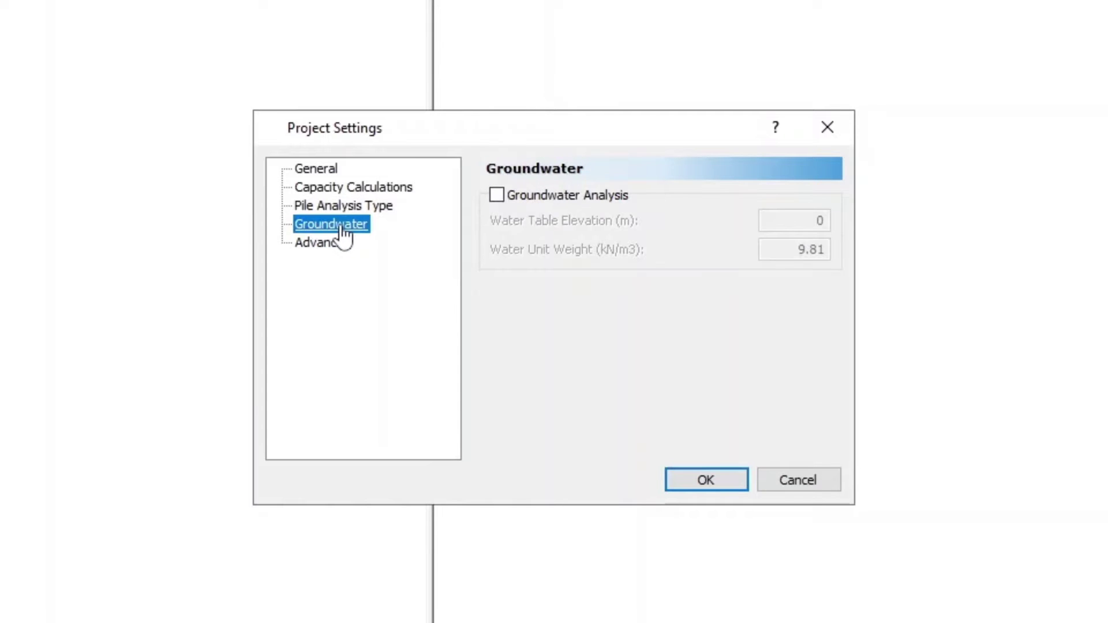
pyautogui.click(495, 195)
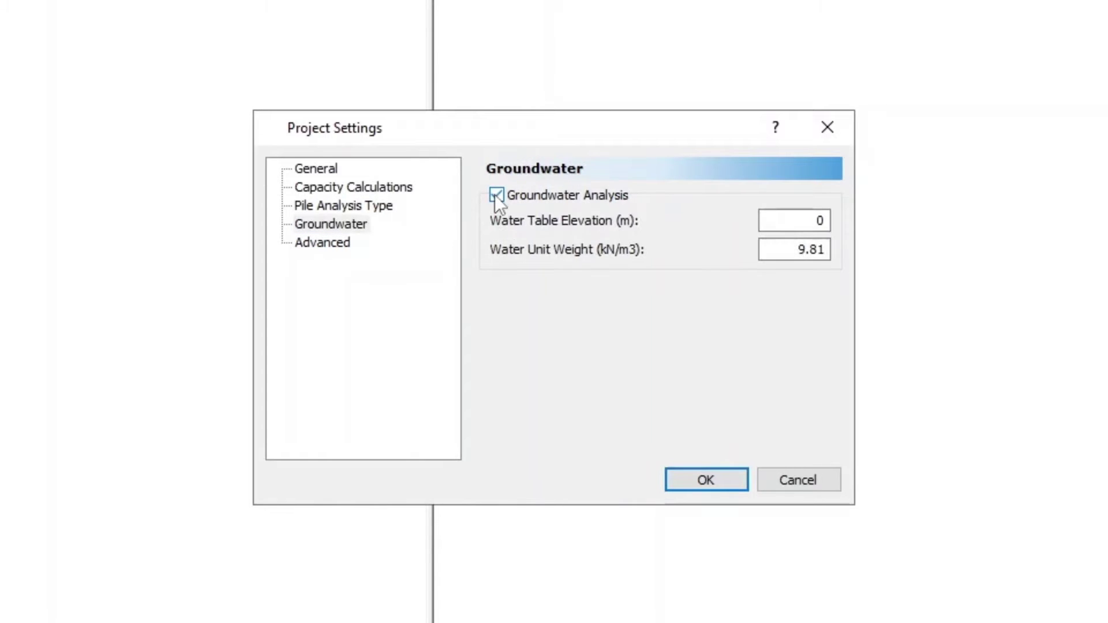
pyautogui.click(817, 221)
pyautogui.moveTo(809, 221); pyautogui.dragTo(836, 220)
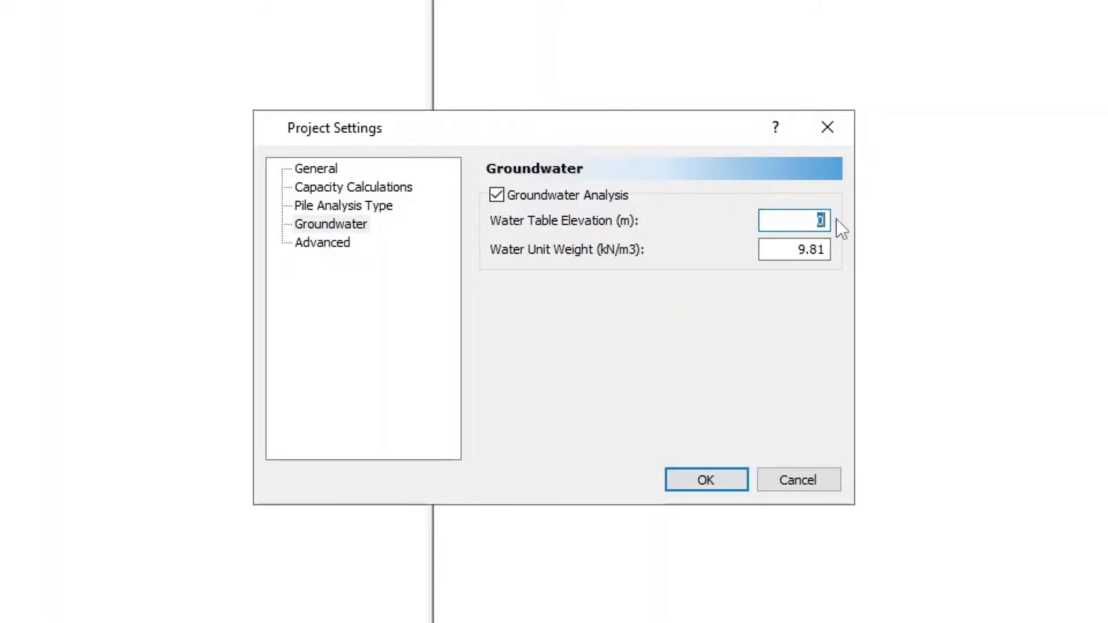
pyautogui.write('3')
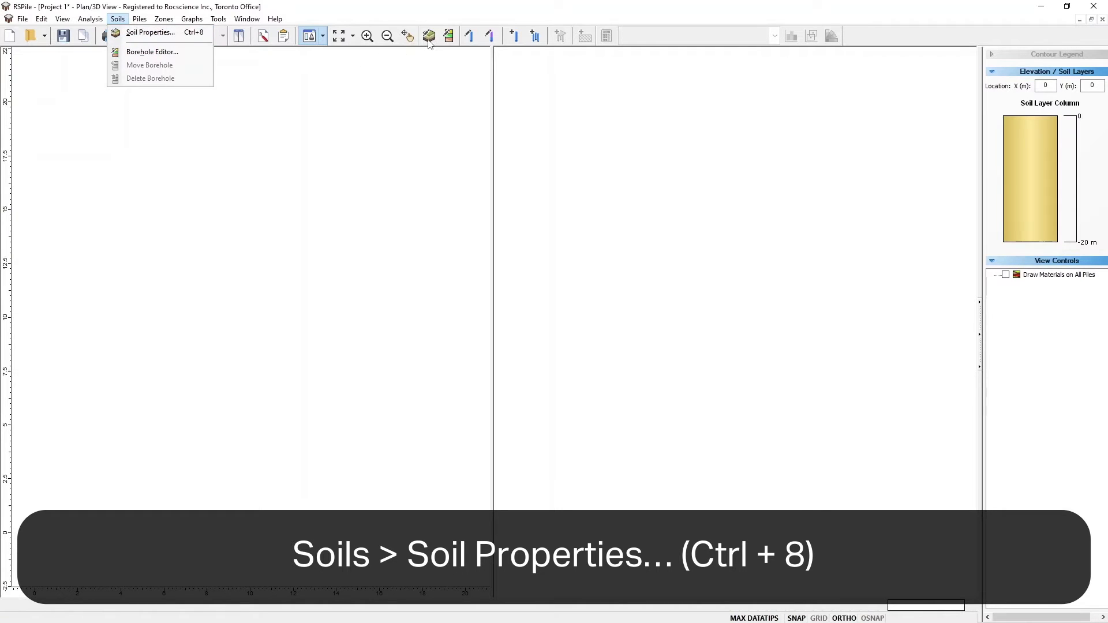
# Rename Soil Property 1 to Loose Sand with unit weight 14 and saturated unit weight 16.
pyautogui.click(428, 37)
pyautogui.click(429, 37)
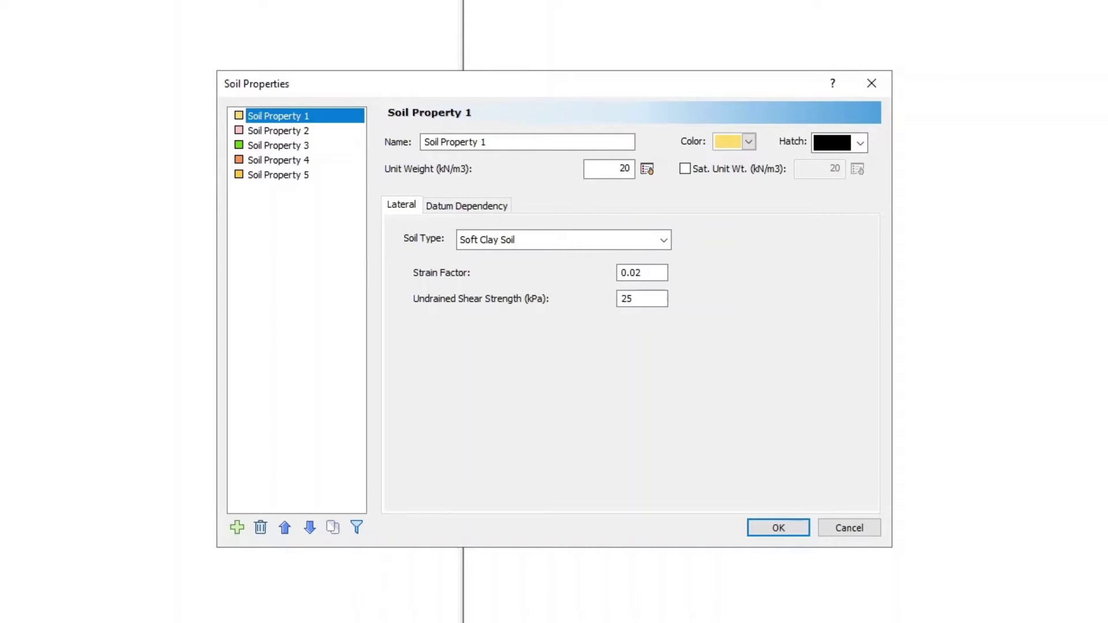
pyautogui.click(495, 142)
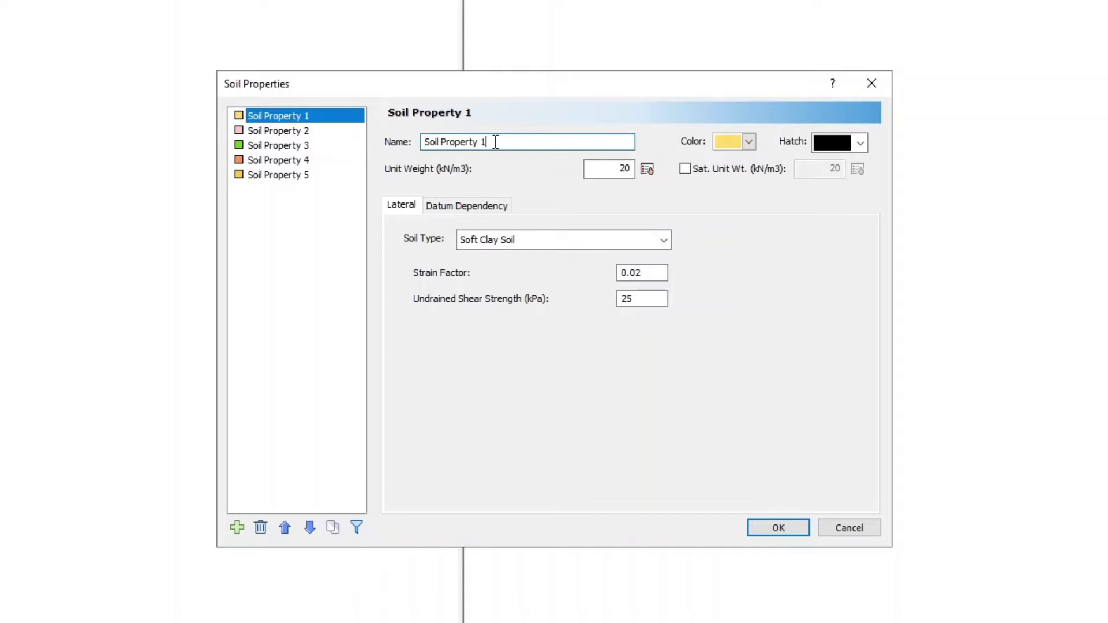
pyautogui.moveTo(495, 142); pyautogui.dragTo(404, 143)
pyautogui.write('Loose Sand')
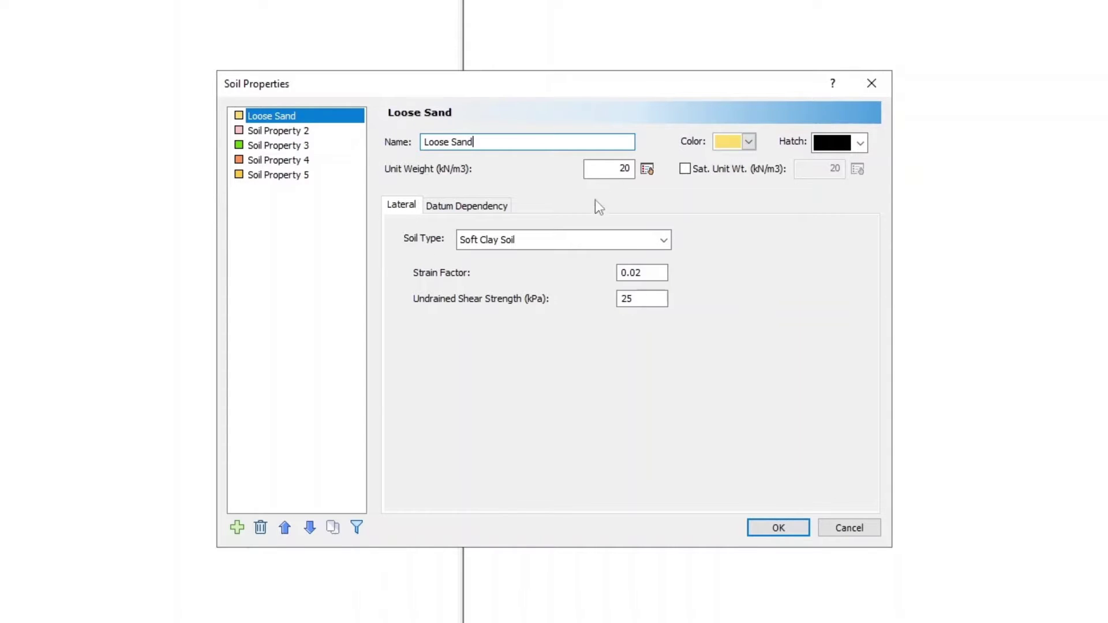
pyautogui.moveTo(606, 168); pyautogui.dragTo(681, 170)
pyautogui.write('1')
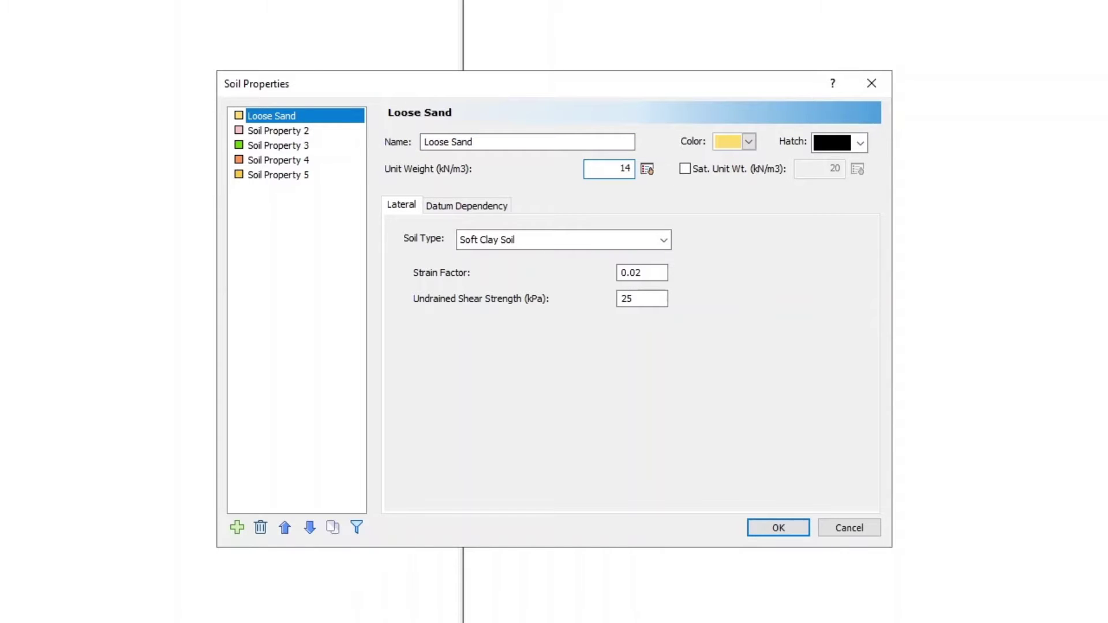
pyautogui.write('4')
pyautogui.click(684, 169)
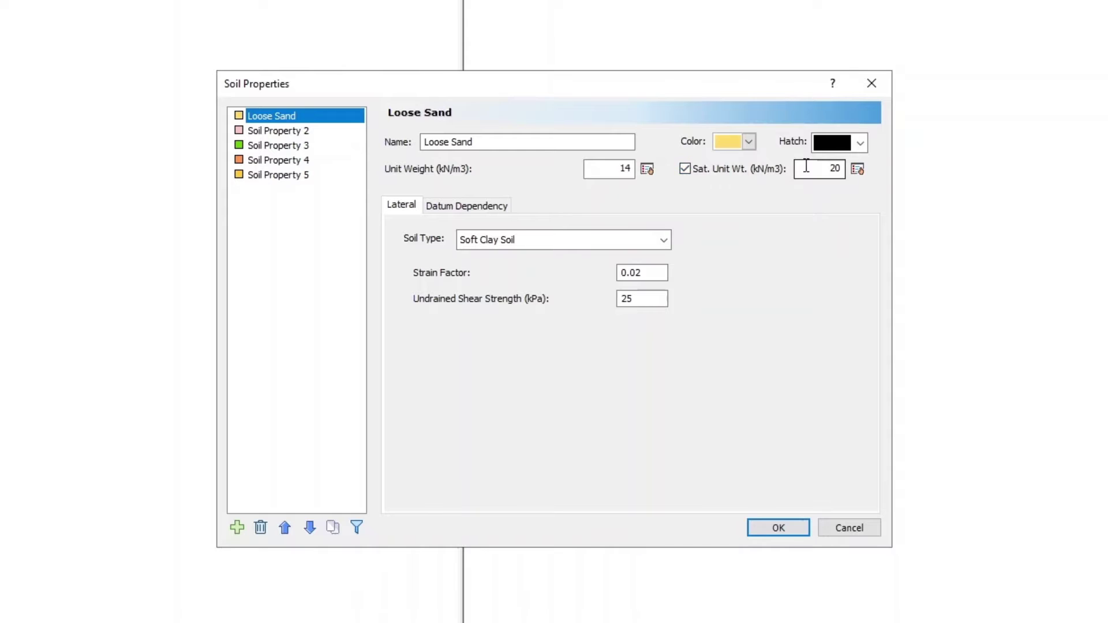
pyautogui.moveTo(806, 166); pyautogui.dragTo(883, 168)
pyautogui.write('16')
# Make Loose Sand a Sand-type soil with friction angle 27, Kpy 4000 and saturated Kpy 3000.
pyautogui.click(623, 239)
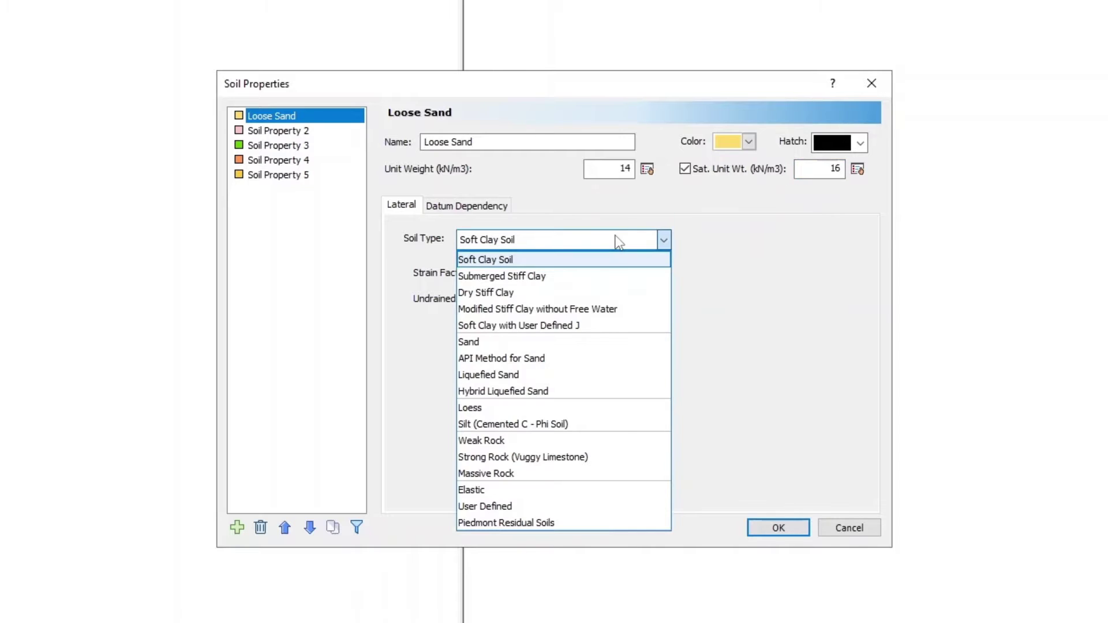
pyautogui.click(583, 343)
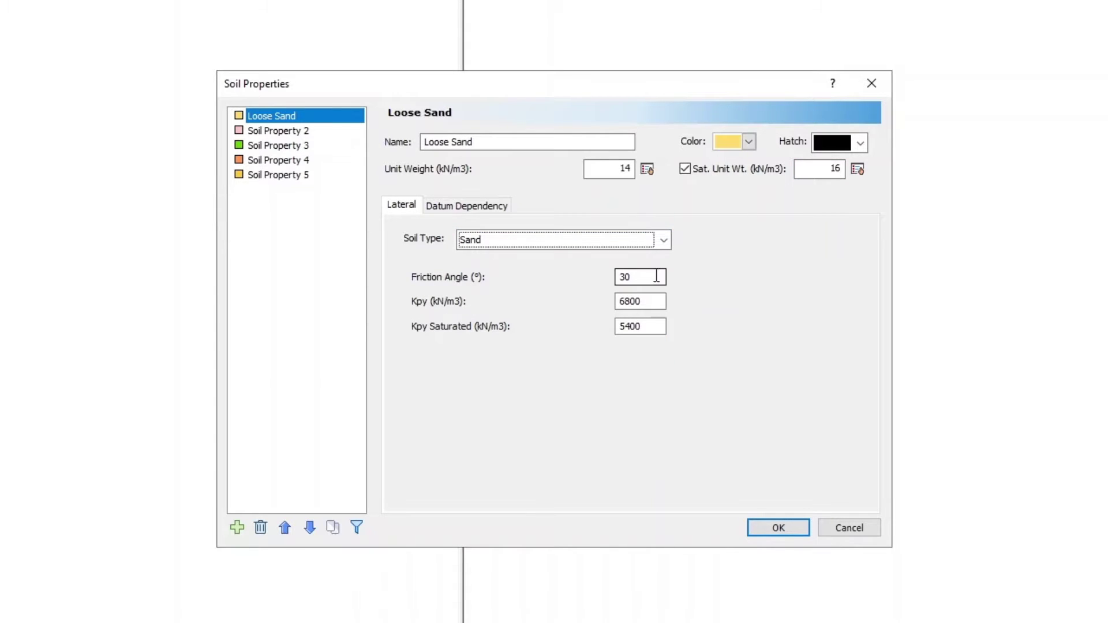
pyautogui.doubleClick(623, 278)
pyautogui.write('27')
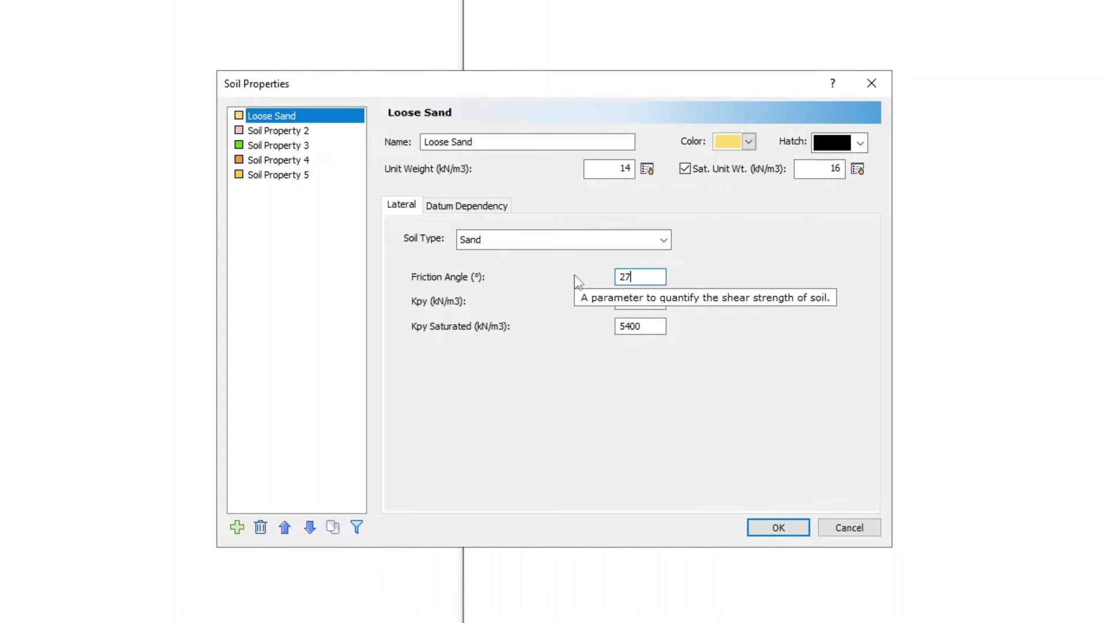
pyautogui.press('Tab')
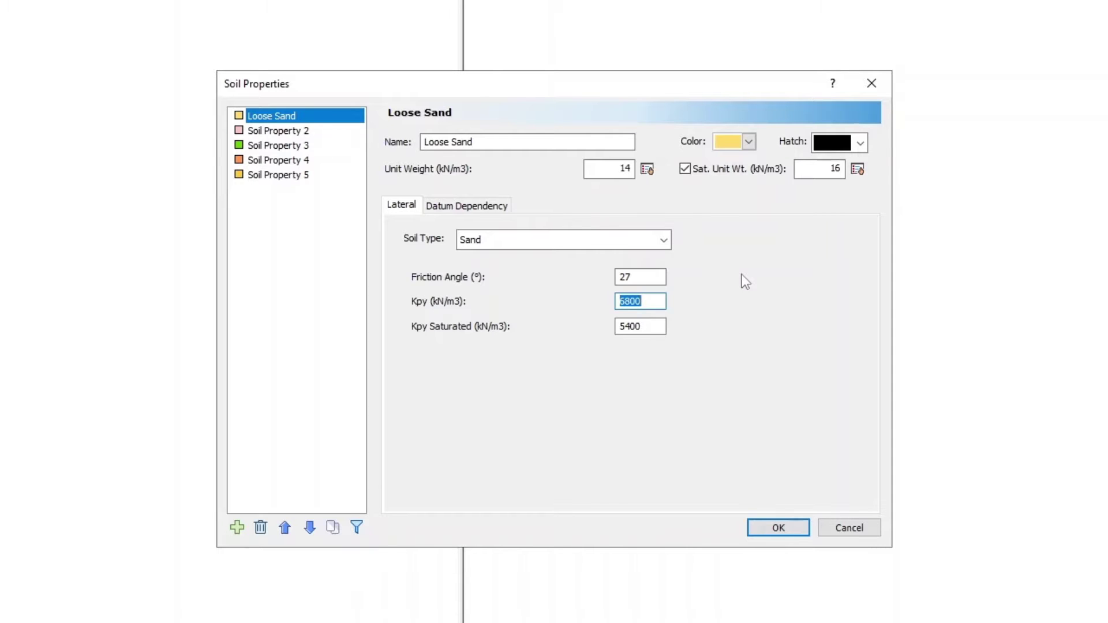
pyautogui.write('4000')
pyautogui.doubleClick(652, 327)
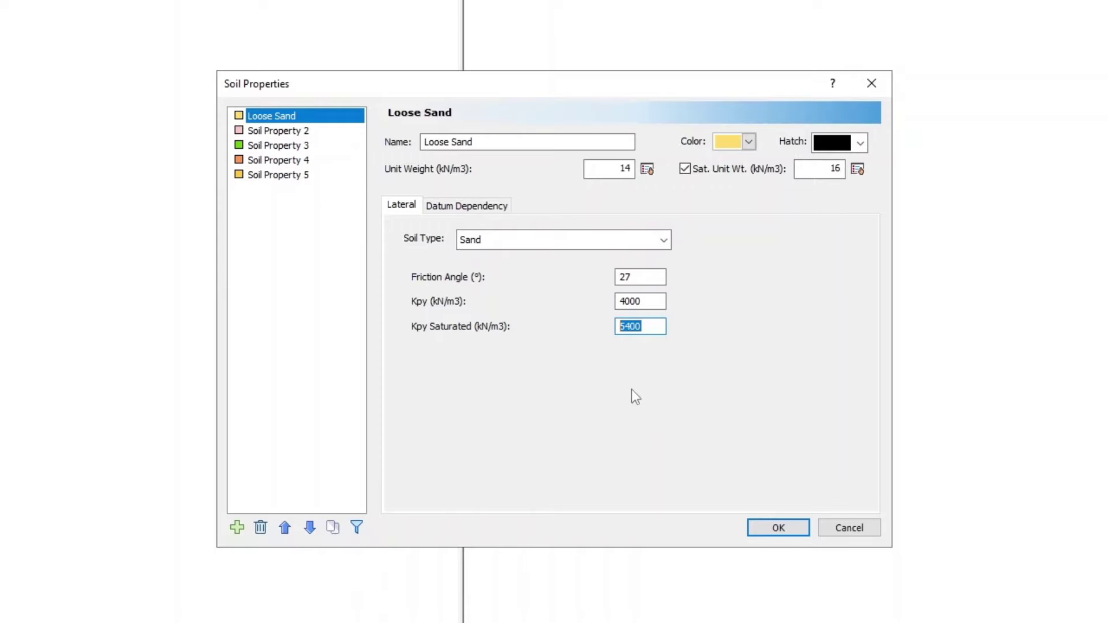
pyautogui.write('3000')
pyautogui.click(302, 133)
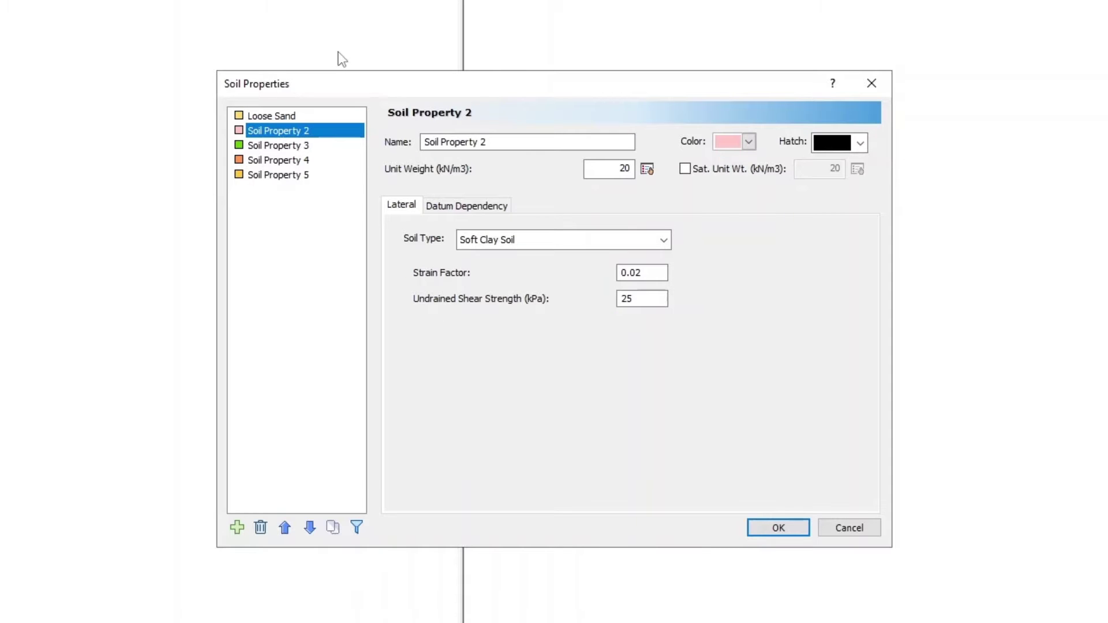
# Rename the second soil Dense Sand with unit weight 18 and a separate saturated unit weight.
pyautogui.press('Tab')
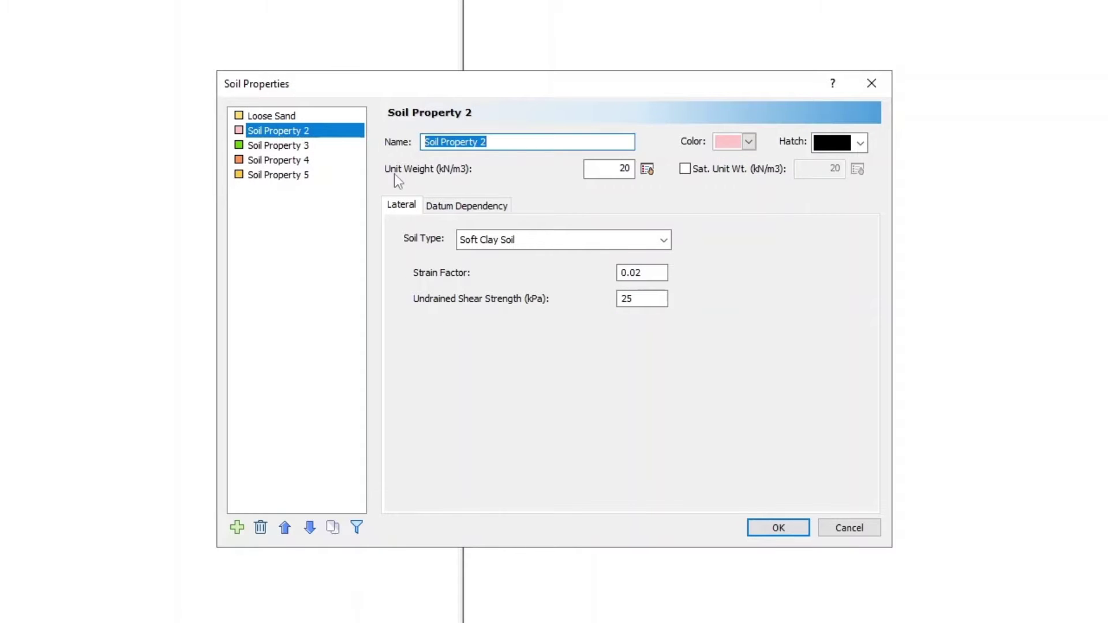
pyautogui.write('Dense Sand')
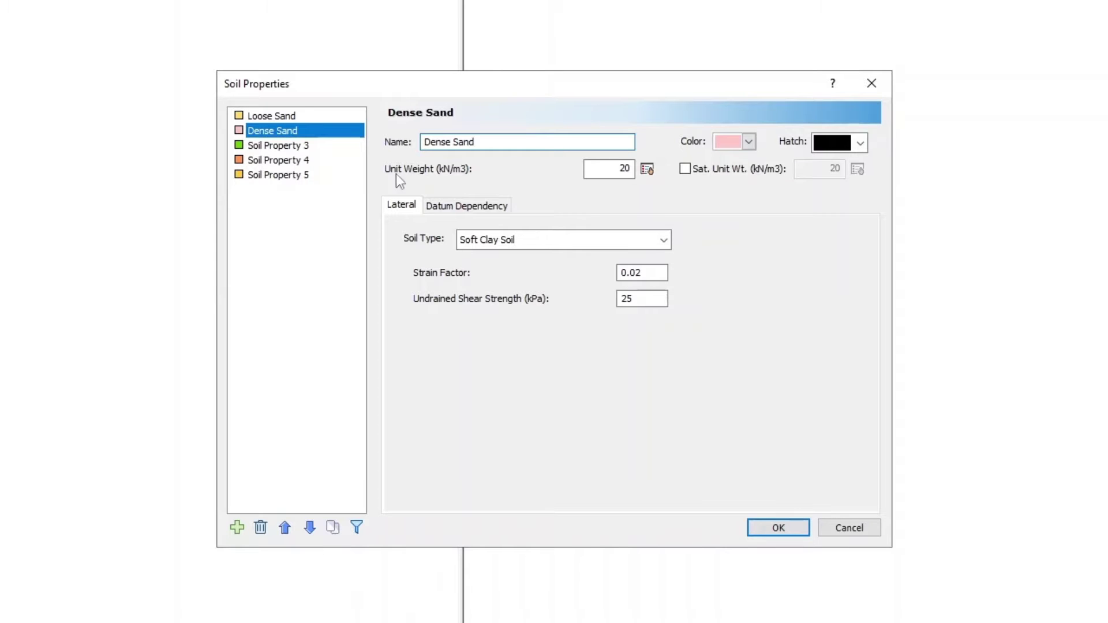
pyautogui.click(603, 168)
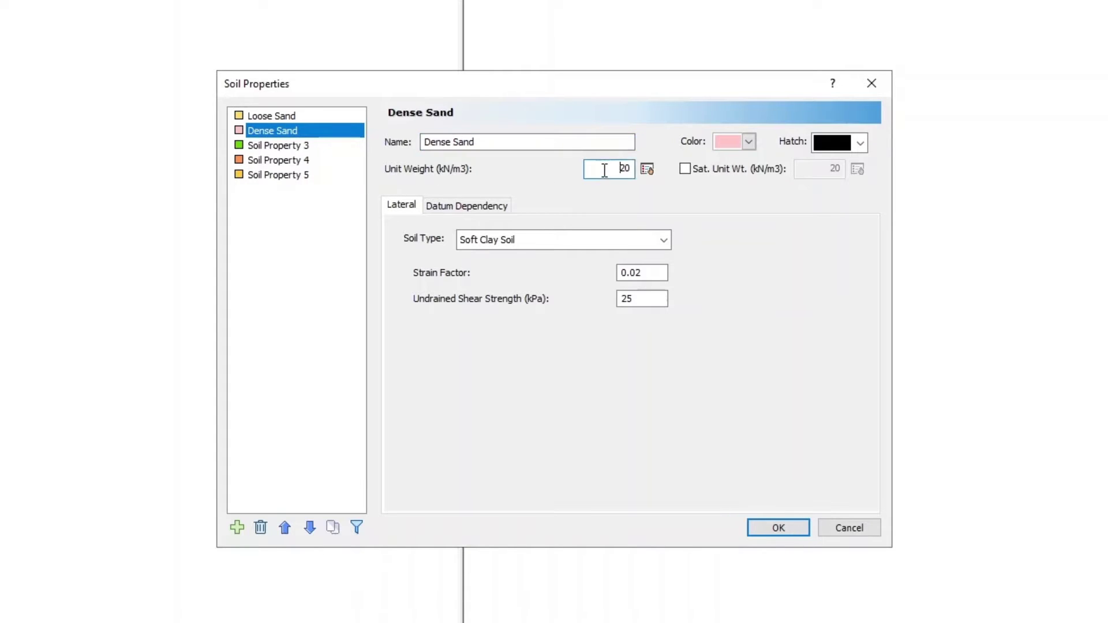
pyautogui.moveTo(603, 168); pyautogui.dragTo(631, 169)
pyautogui.write('18')
pyautogui.click(684, 169)
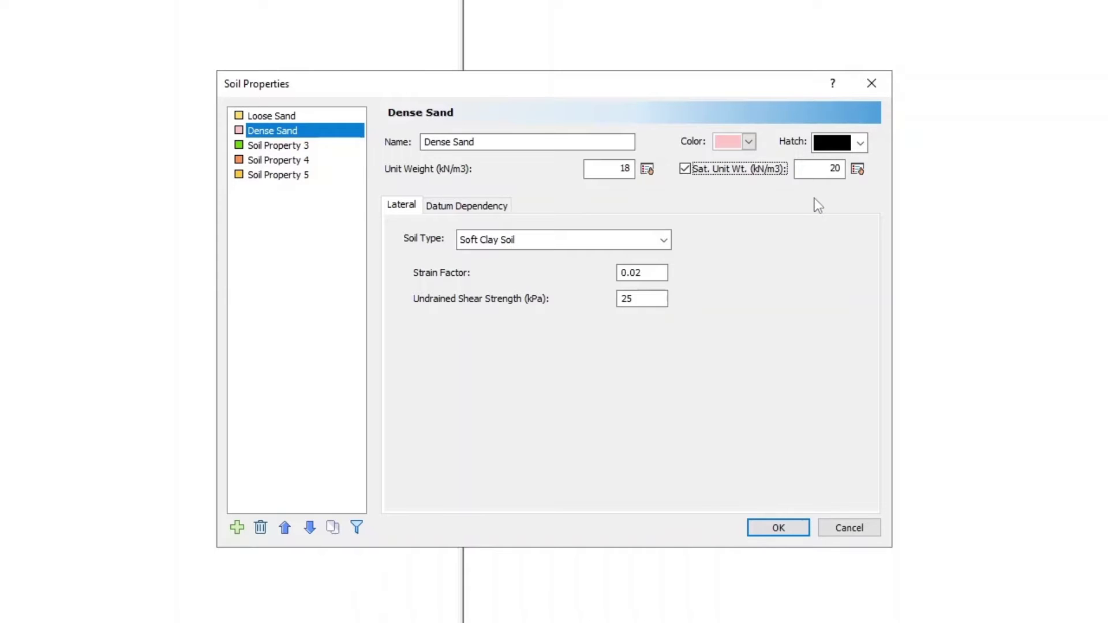
# Set Dense Sand to Sand type, friction angle 36, Kpy 30000 and saturated Kpy 25000.
pyautogui.click(506, 241)
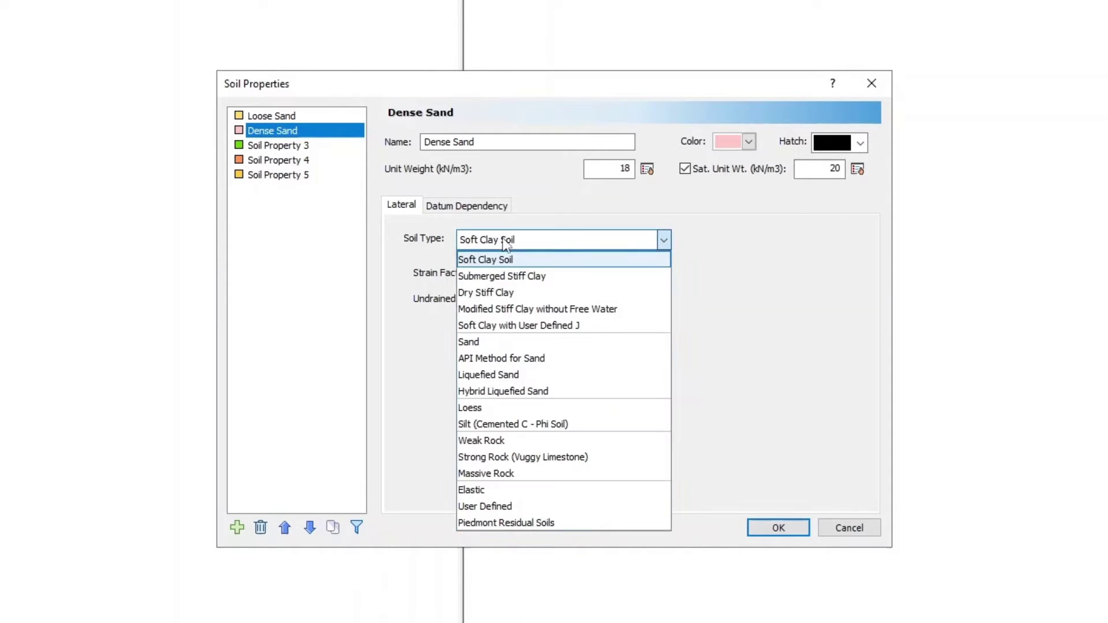
pyautogui.click(514, 343)
pyautogui.moveTo(643, 277); pyautogui.dragTo(579, 289)
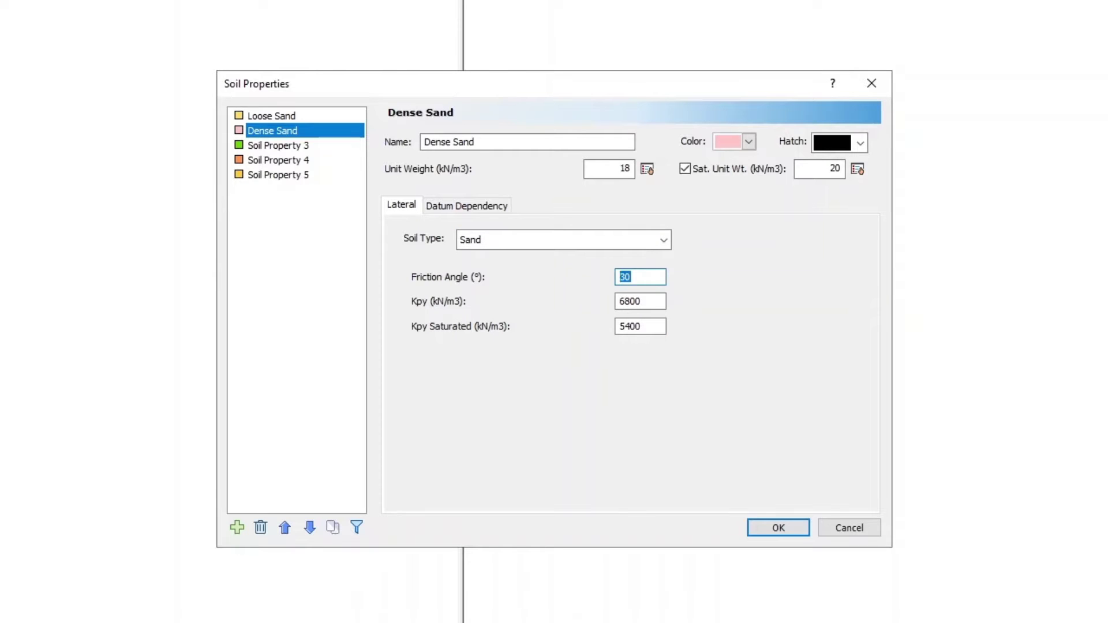
pyautogui.write('36')
pyautogui.press('Tab')
pyautogui.write('30000')
pyautogui.moveTo(655, 325); pyautogui.dragTo(597, 356)
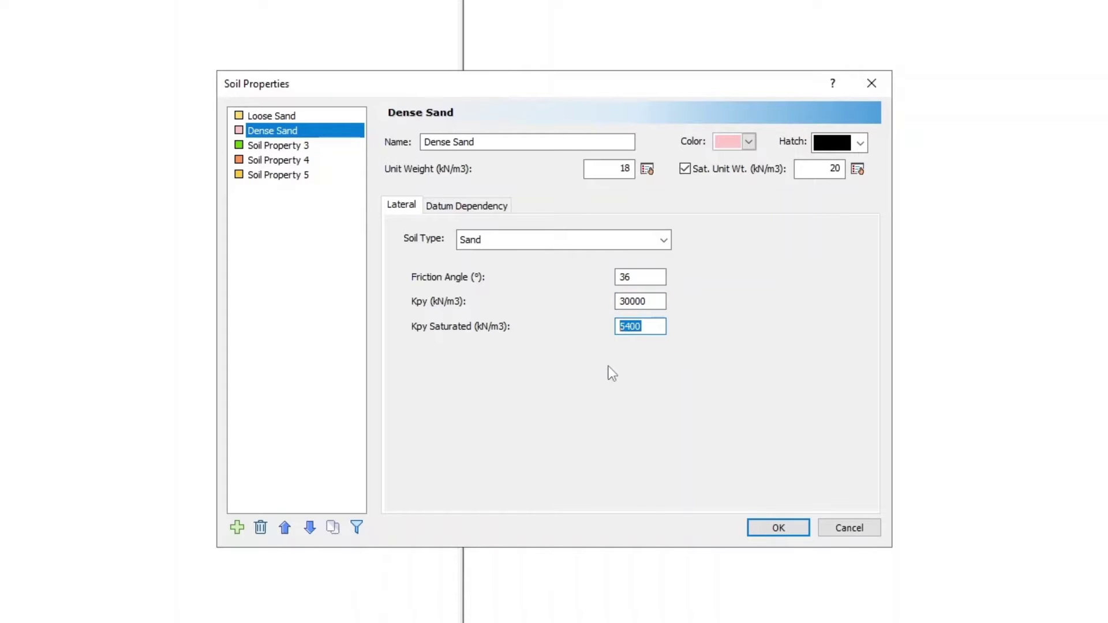
pyautogui.write('25000')
pyautogui.click(305, 151)
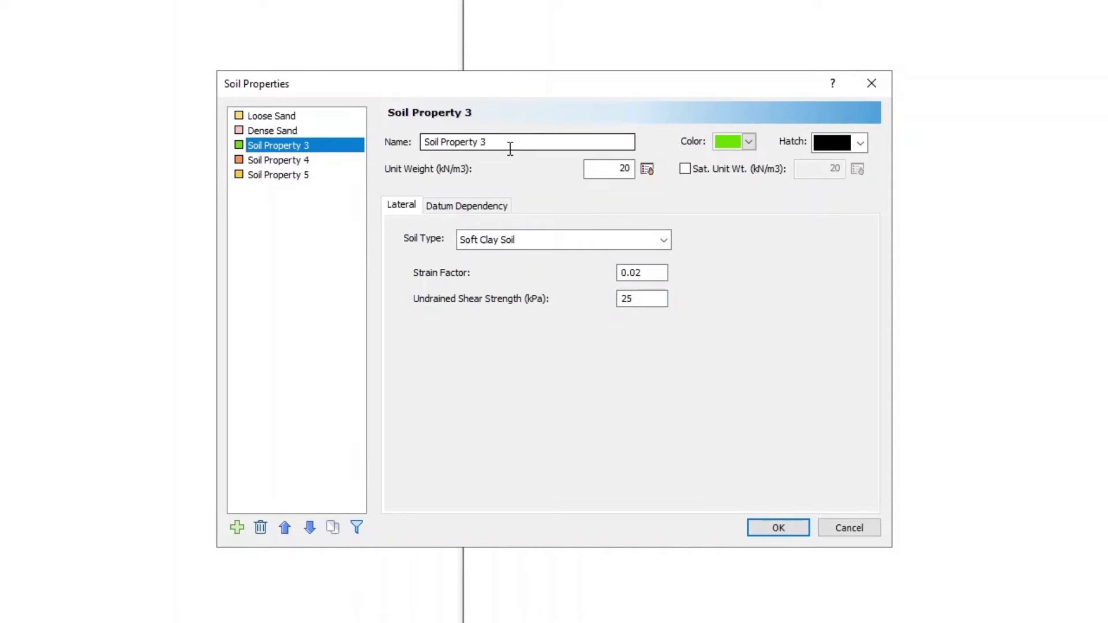
# Rename the third soil Stiff Clay, unit weight 18 with saturated weight, Submerged Stiff Clay type, and save.
pyautogui.moveTo(510, 143); pyautogui.dragTo(386, 144)
pyautogui.write('Stiff')
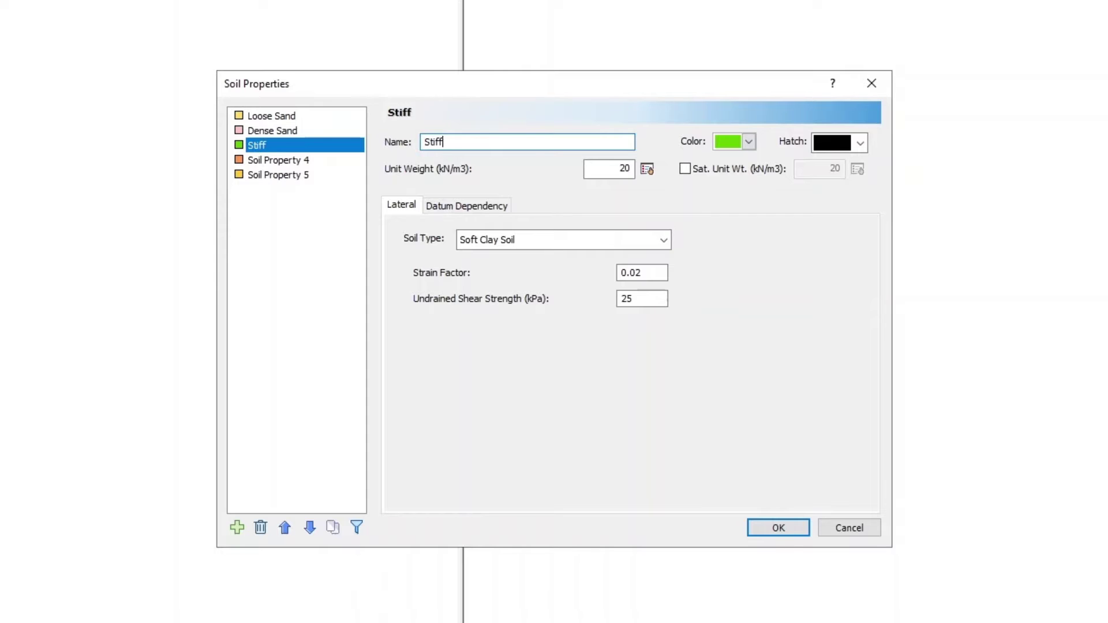
pyautogui.write(' Clay')
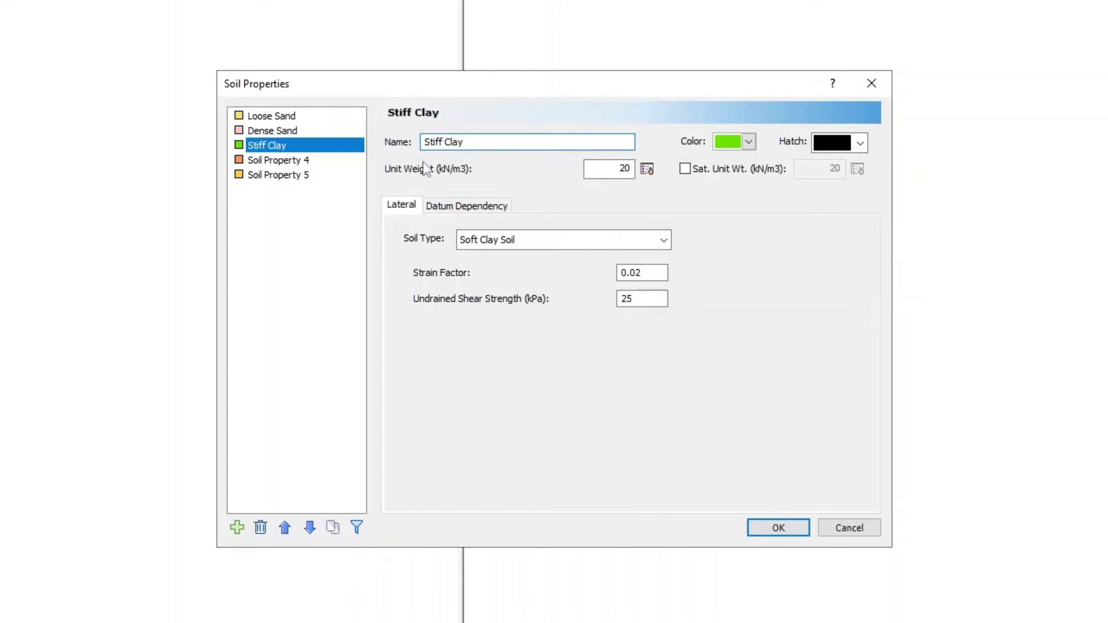
pyautogui.doubleClick(593, 167)
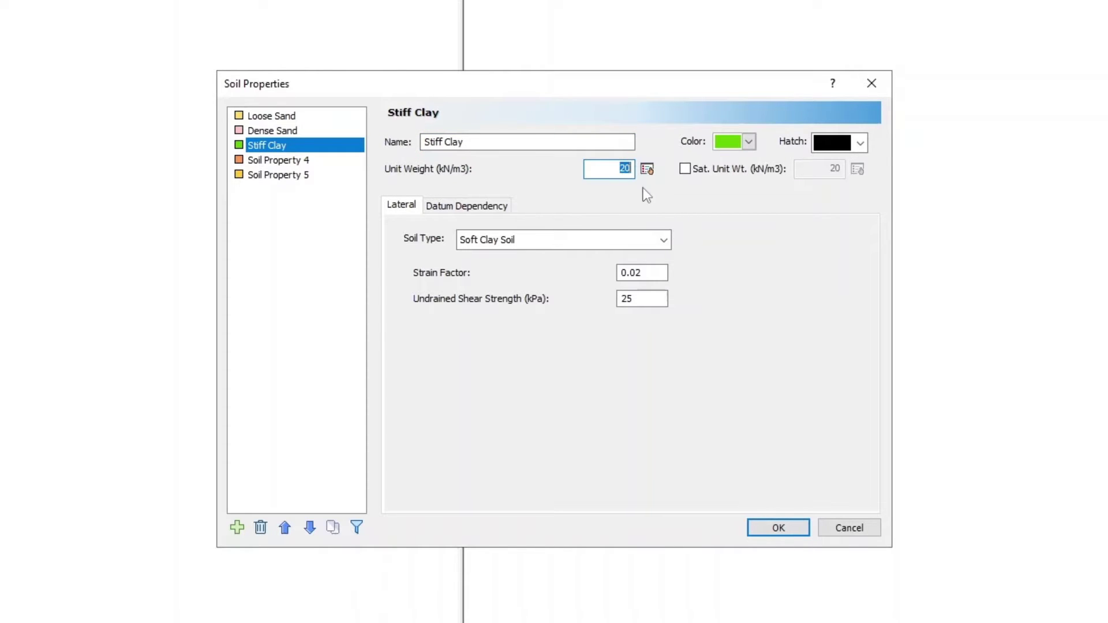
pyautogui.write('18')
pyautogui.click(687, 170)
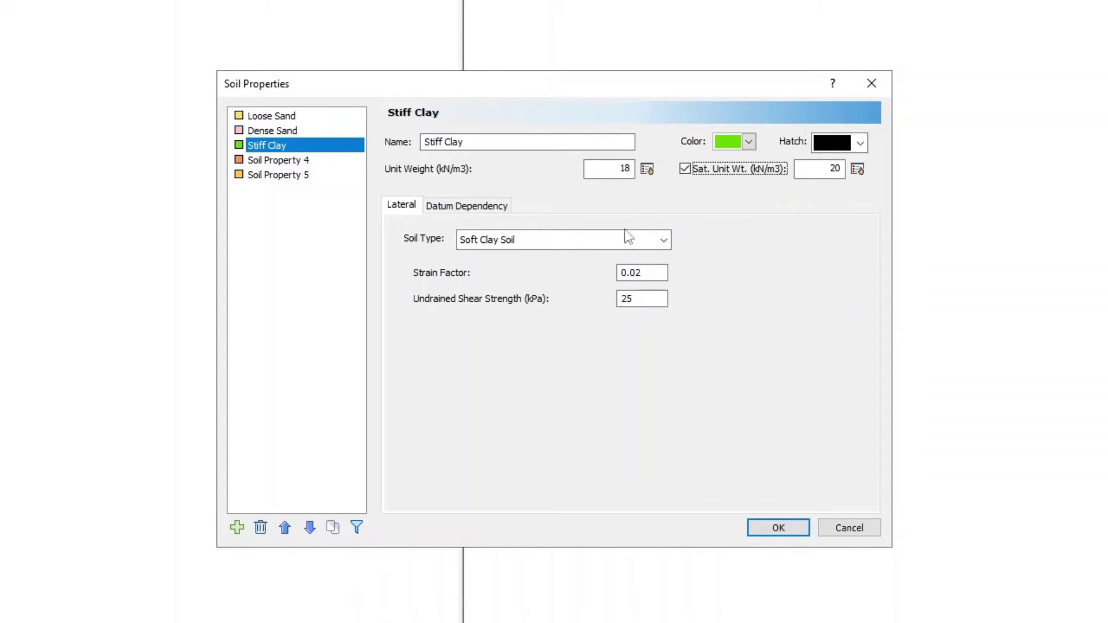
pyautogui.click(661, 241)
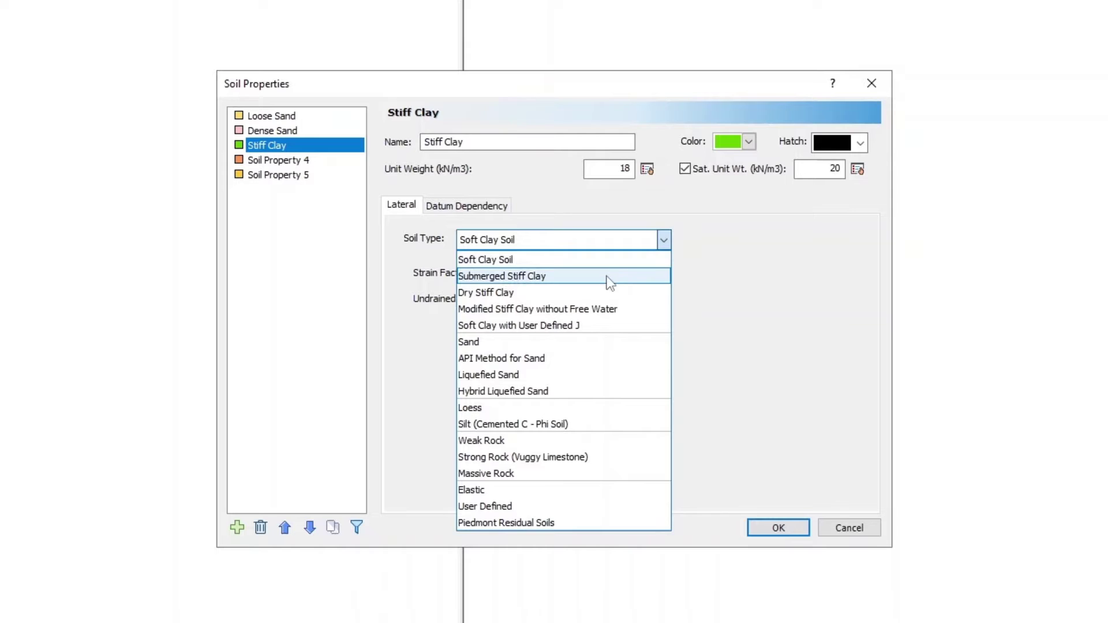
pyautogui.click(607, 275)
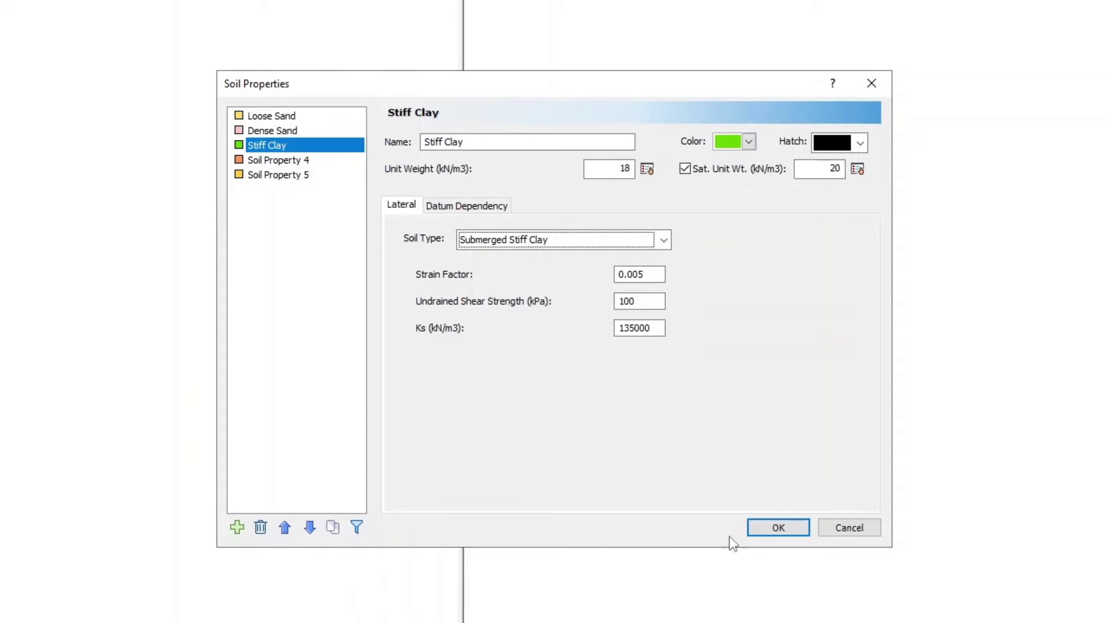
pyautogui.click(760, 529)
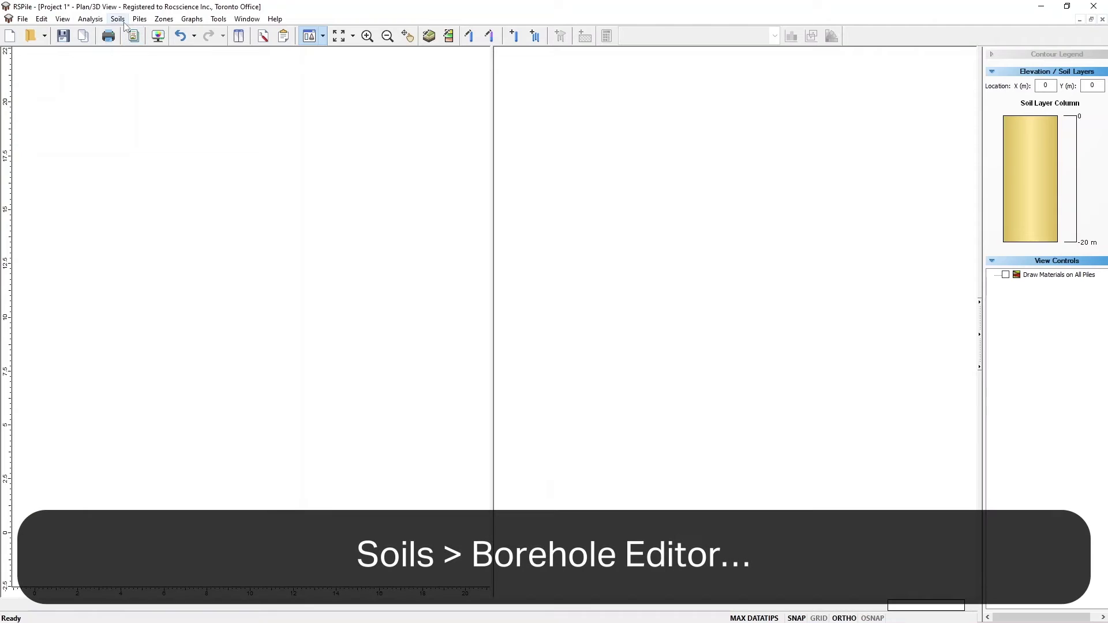
pyautogui.click(118, 19)
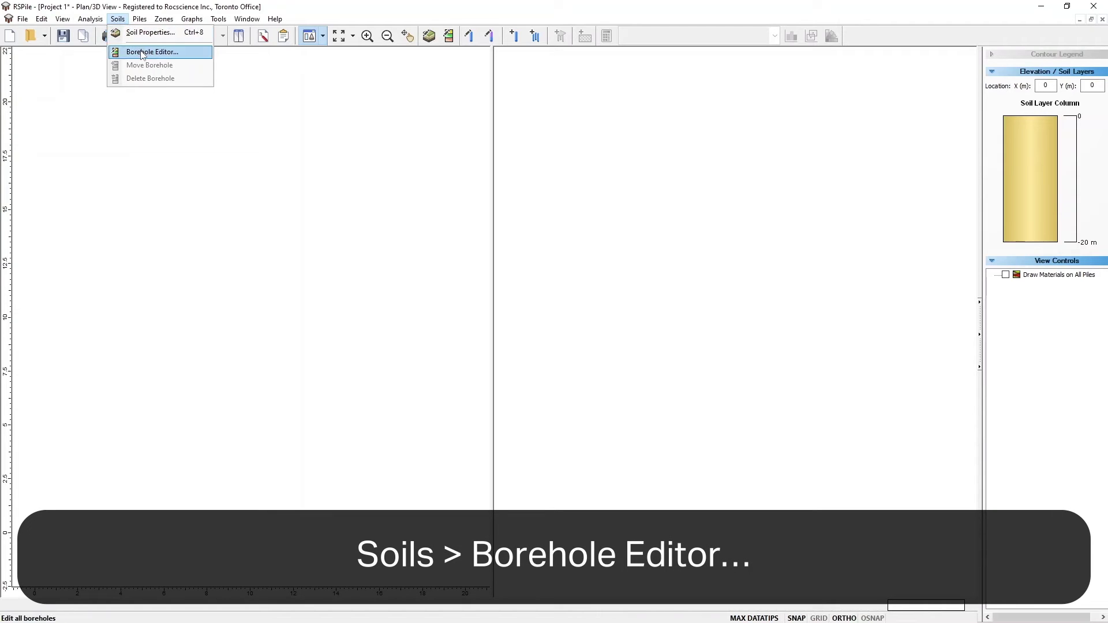
# Open the Borehole Editor and add three more boreholes, four in total.
pyautogui.click(450, 37)
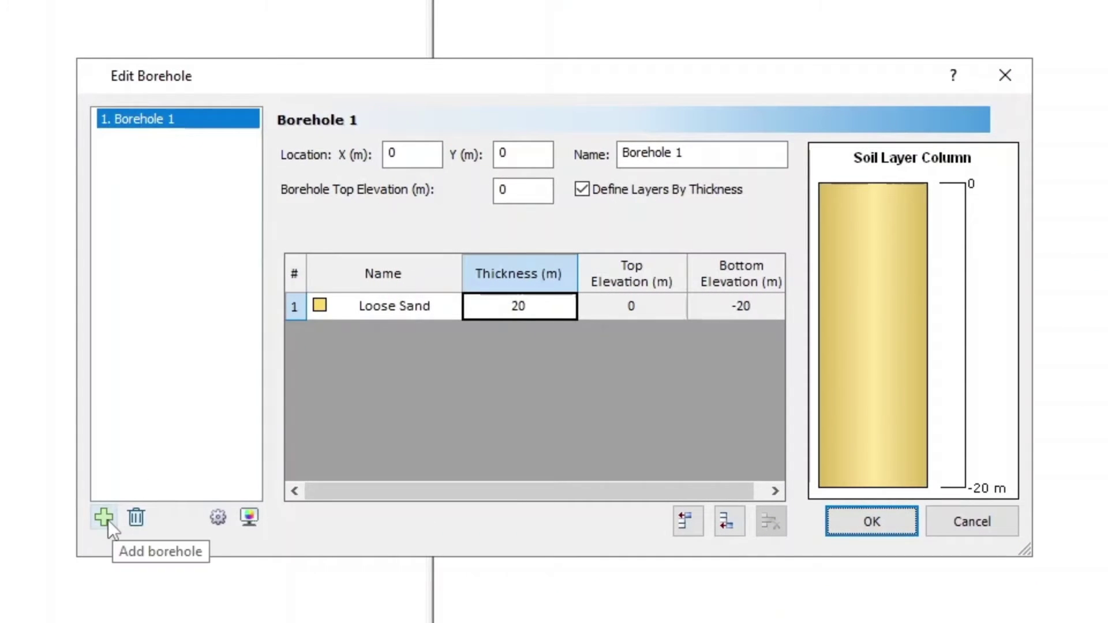
pyautogui.click(109, 520)
pyautogui.click(108, 520)
pyautogui.click(108, 520)
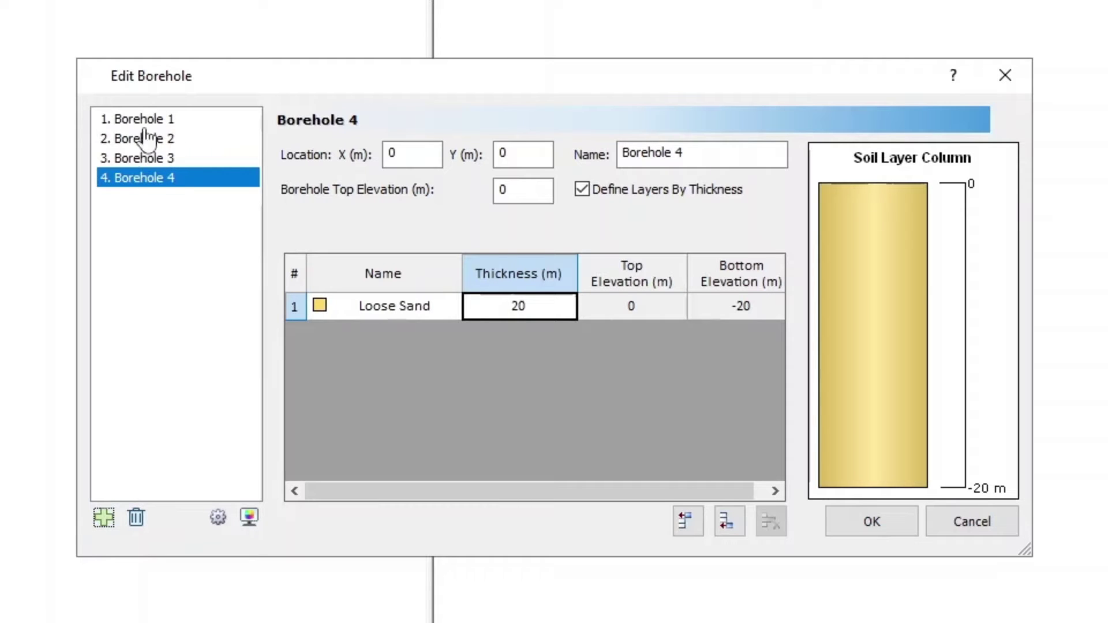
# Give Borehole 1 three layers: Loose Sand 3 m, Dense Sand 6 m, Stiff Clay 20 m.
pyautogui.click(166, 121)
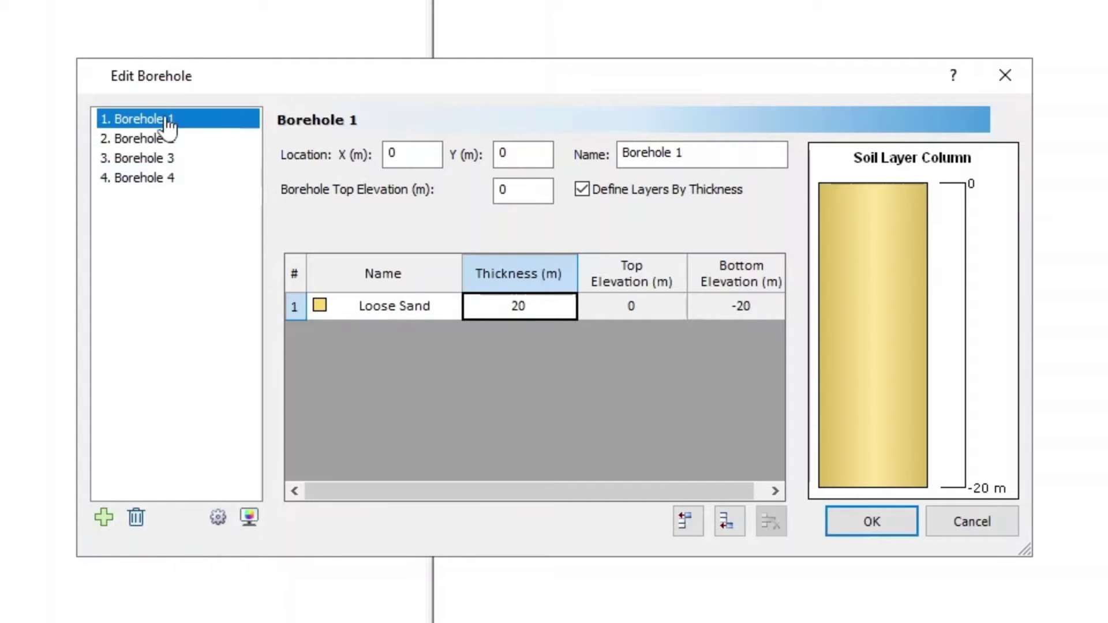
pyautogui.click(719, 524)
pyautogui.click(719, 524)
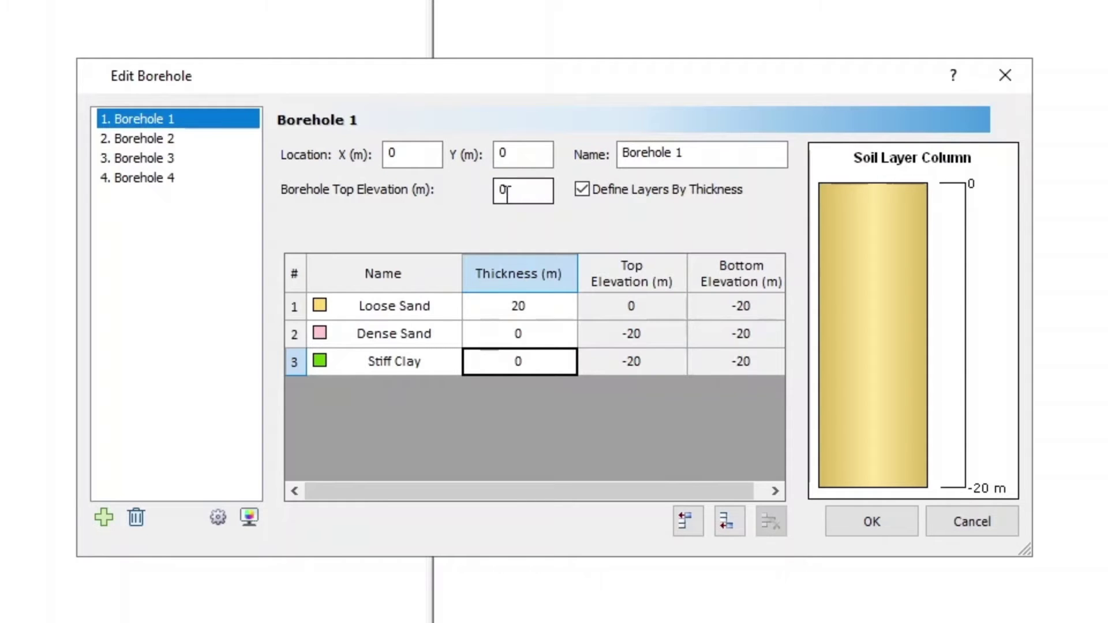
pyautogui.click(531, 304)
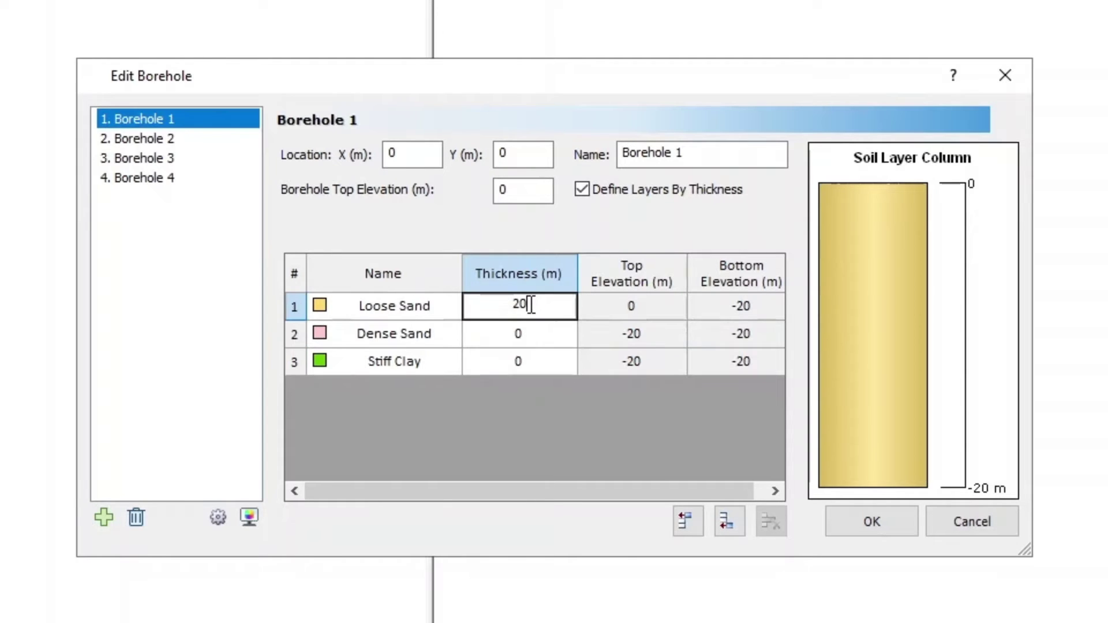
pyautogui.press('BackSpace')
pyautogui.press('BackSpace')
pyautogui.write('3')
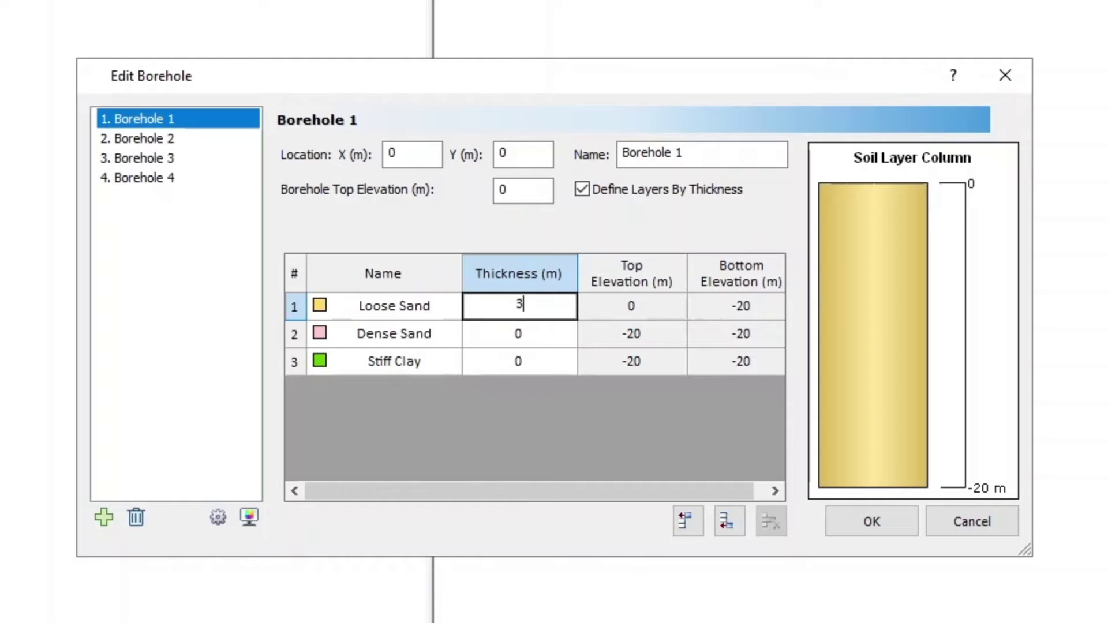
pyautogui.press('Return')
pyautogui.write('6')
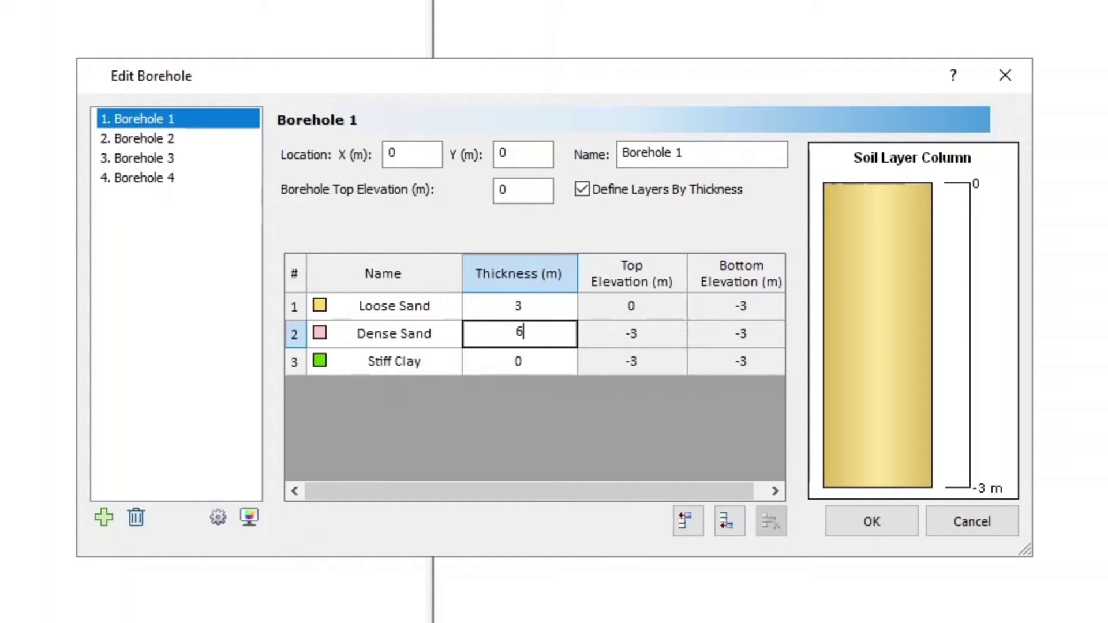
pyautogui.press('Return')
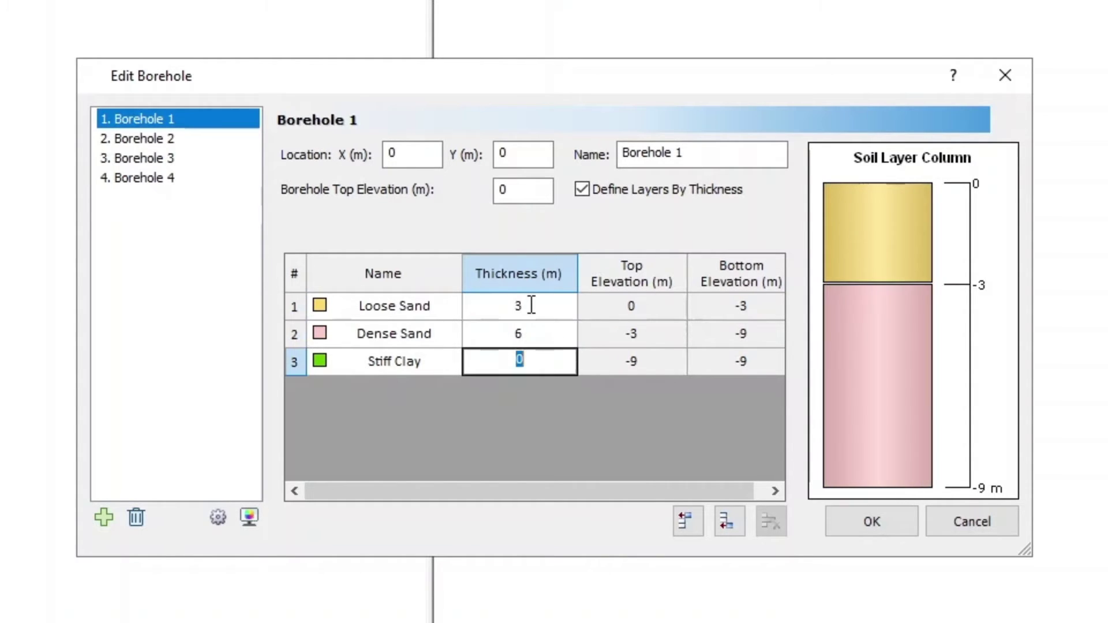
pyautogui.write('20')
# Place Borehole 2 at X 30, Y 20 with layer thicknesses 5, 5 and 20 m.
pyautogui.click(179, 141)
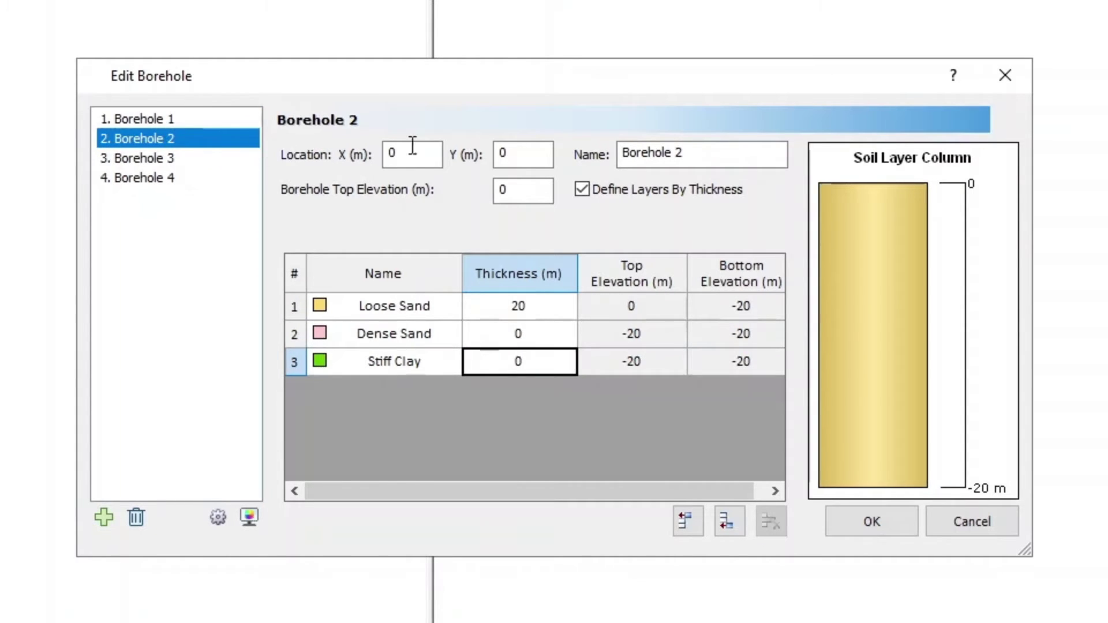
pyautogui.moveTo(433, 153); pyautogui.dragTo(378, 155)
pyautogui.write('30')
pyautogui.press('Tab')
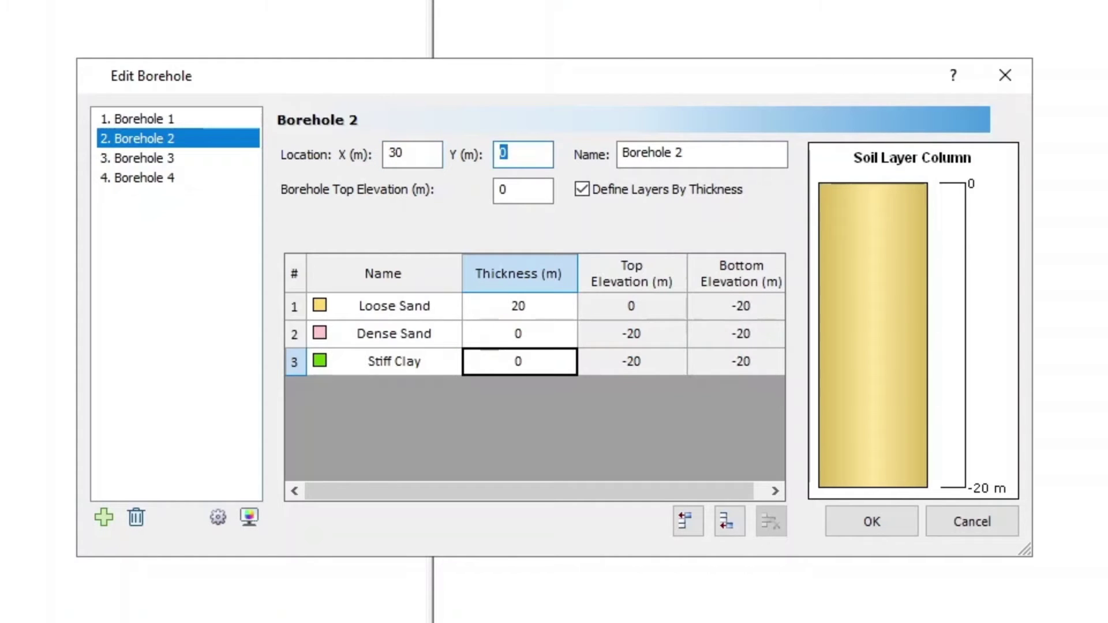
pyautogui.write('20')
pyautogui.click(535, 306)
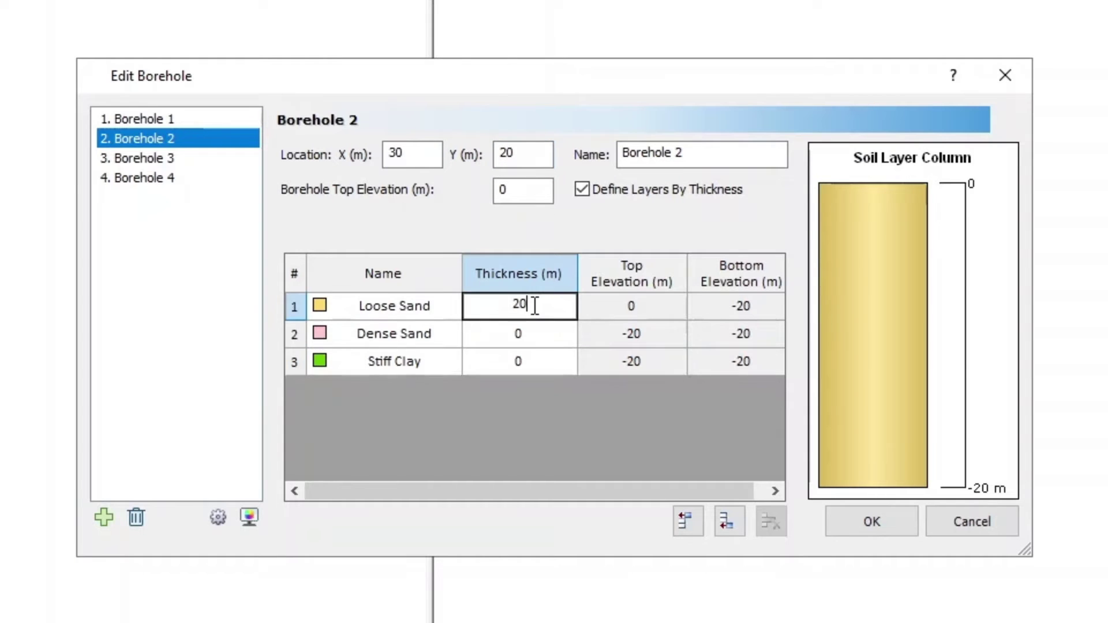
pyautogui.press('BackSpace')
pyautogui.press('BackSpace')
pyautogui.write('5')
pyautogui.press('Return')
pyautogui.write('5')
pyautogui.press('Return')
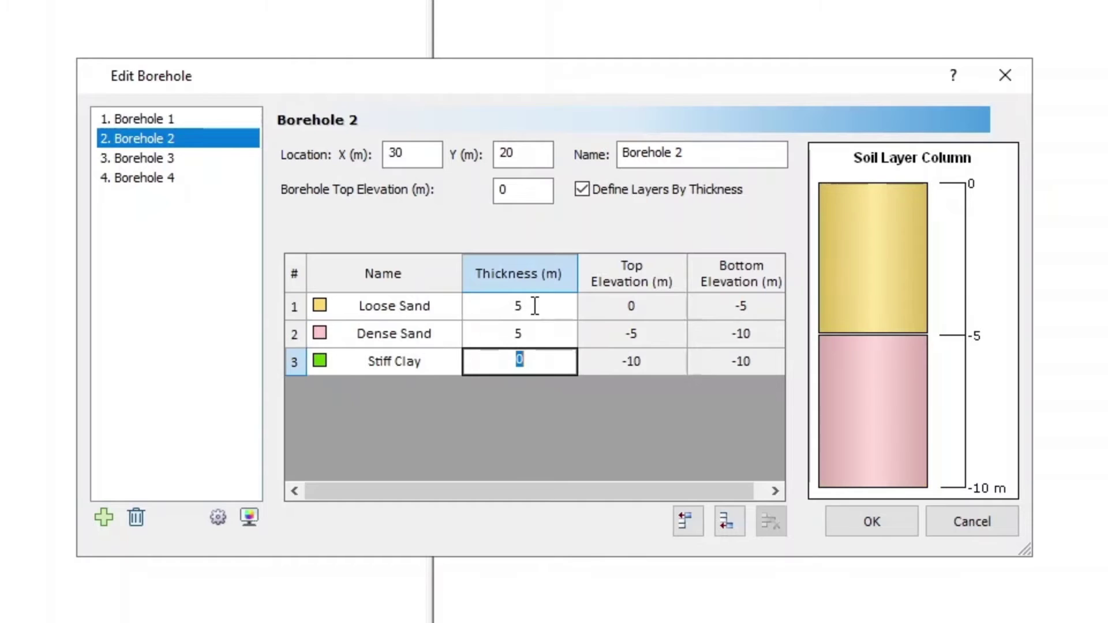
pyautogui.write('20')
# Place Borehole 3 at Y 25 with a top elevation of -1 m.
pyautogui.click(172, 162)
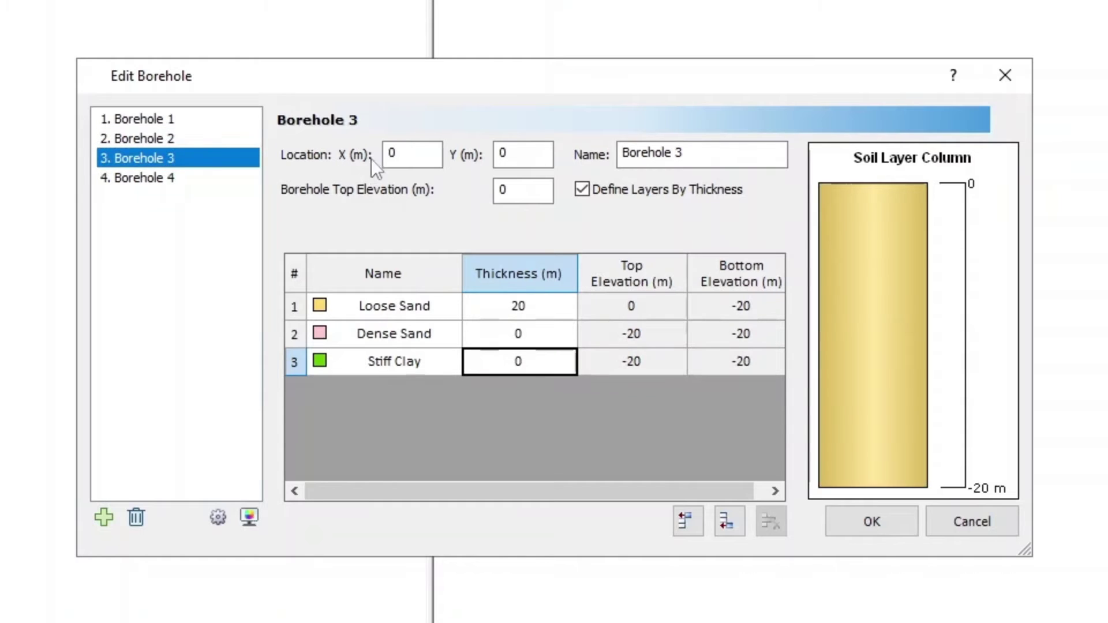
pyautogui.moveTo(396, 154); pyautogui.dragTo(375, 161)
pyautogui.press('Tab')
pyautogui.write('25')
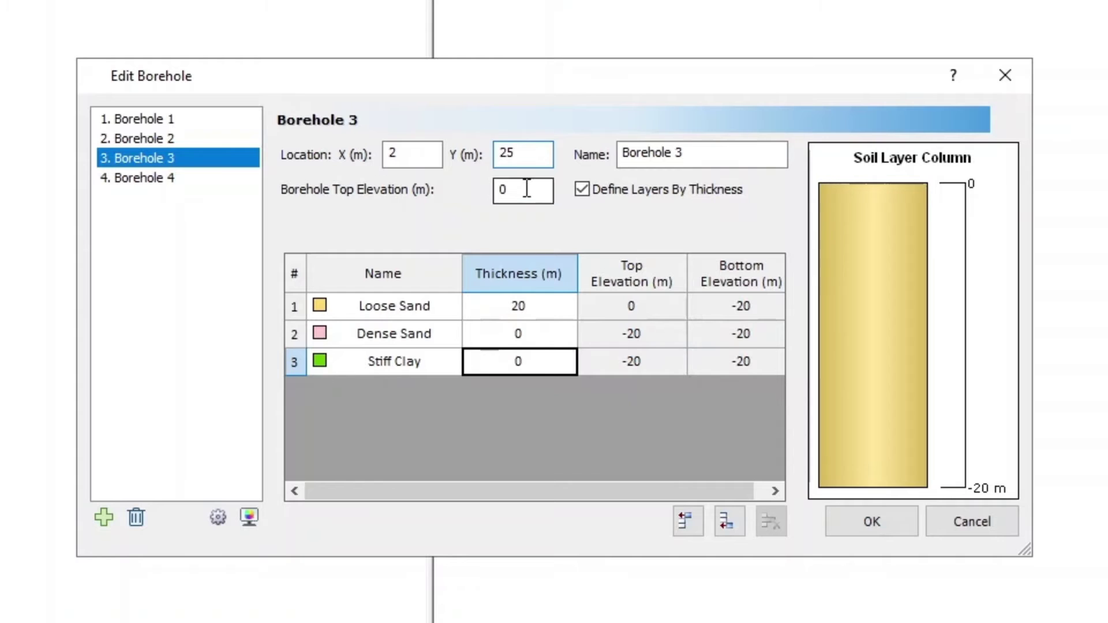
pyautogui.doubleClick(501, 189)
pyautogui.write('-1')
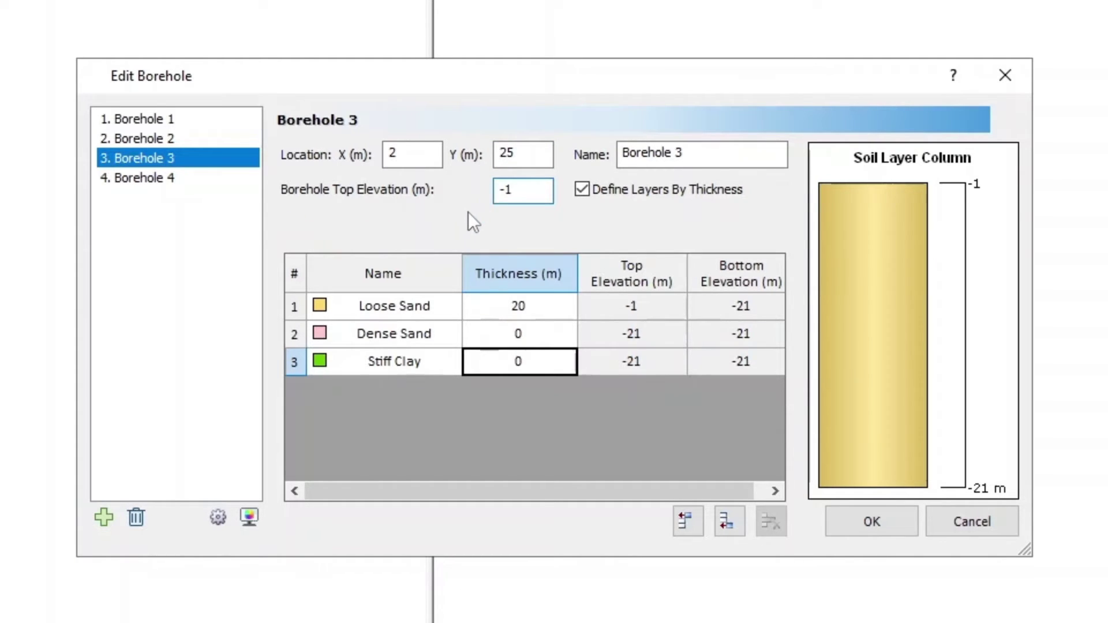
# Set Borehole 3 layer thicknesses to 6, 6 and 20 m.
pyautogui.click(519, 307)
pyautogui.click(521, 308)
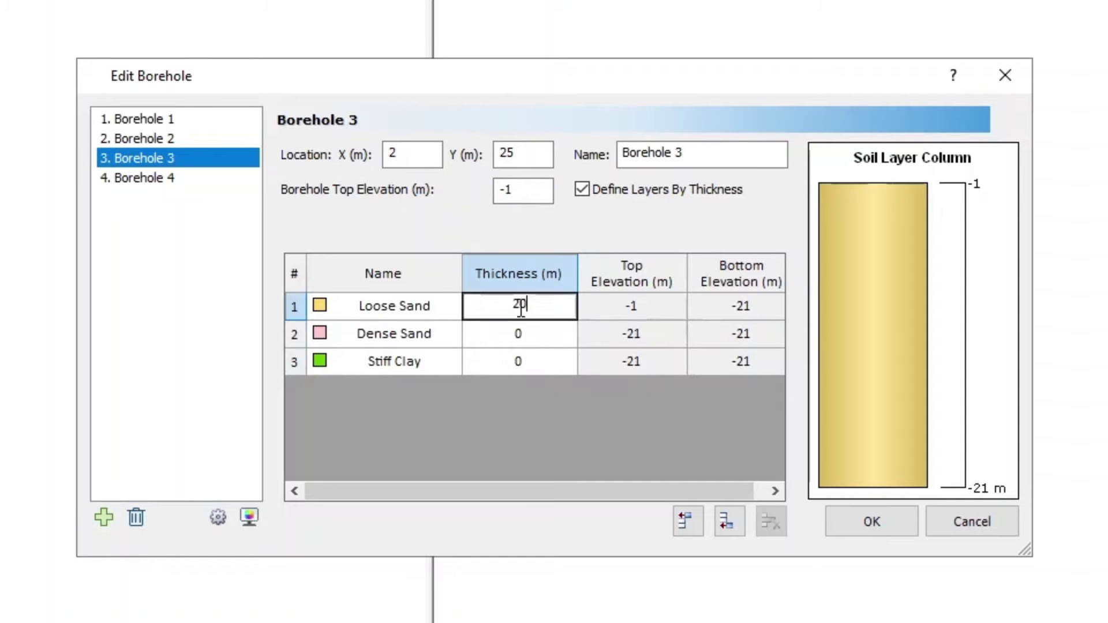
pyautogui.press('BackSpace')
pyautogui.press('BackSpace')
pyautogui.write('6')
pyautogui.press('Return')
pyautogui.write('6')
pyautogui.press('Return')
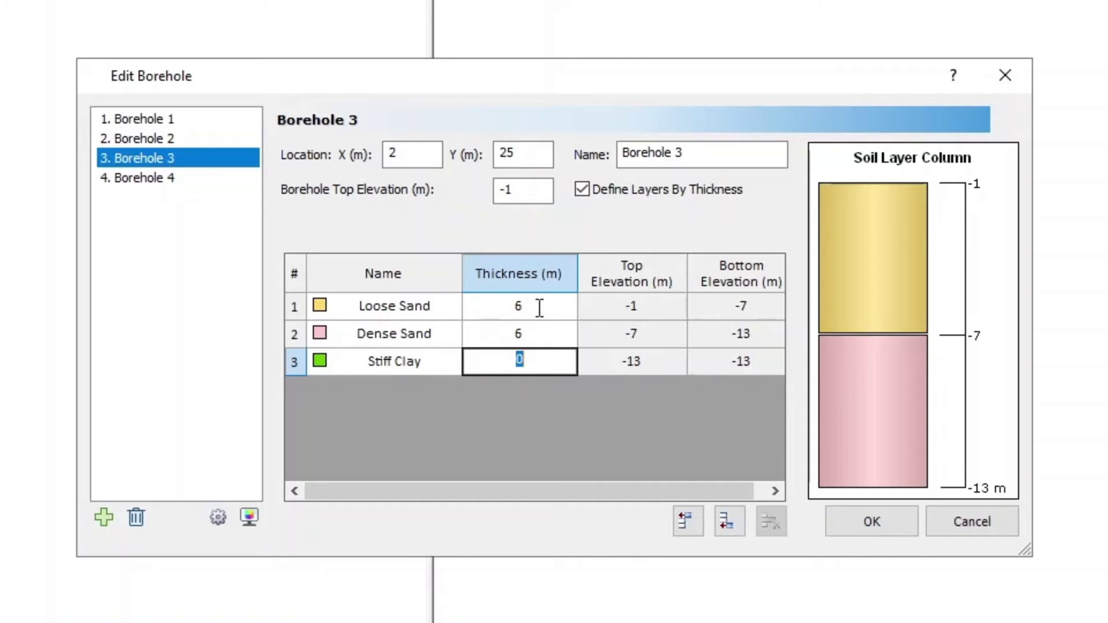
pyautogui.write('20')
pyautogui.click(171, 190)
# Place Borehole 4 at X 25, Y 2 with a top elevation of -2 m.
pyautogui.click(423, 157)
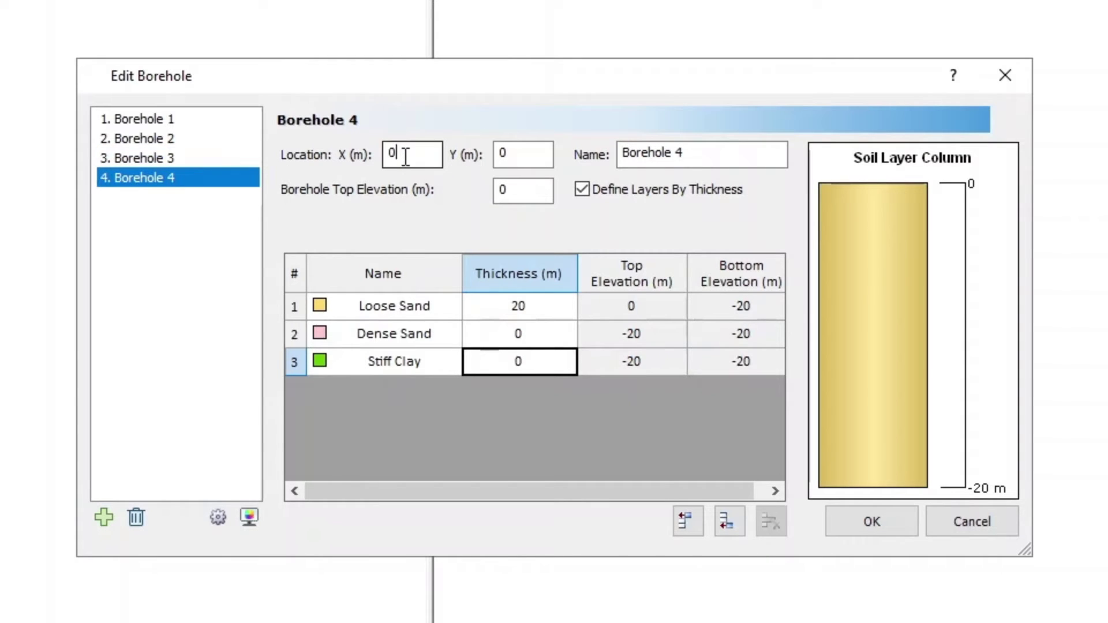
pyautogui.moveTo(405, 156); pyautogui.dragTo(375, 154)
pyautogui.write('25')
pyautogui.press('Tab')
pyautogui.write('2')
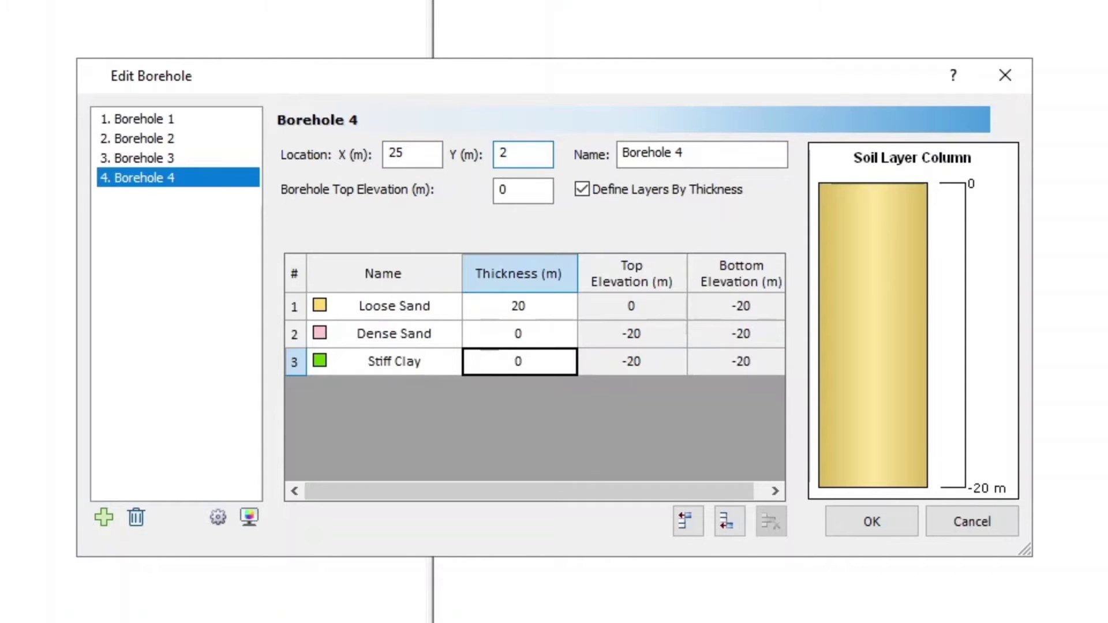
pyautogui.moveTo(522, 189); pyautogui.dragTo(472, 189)
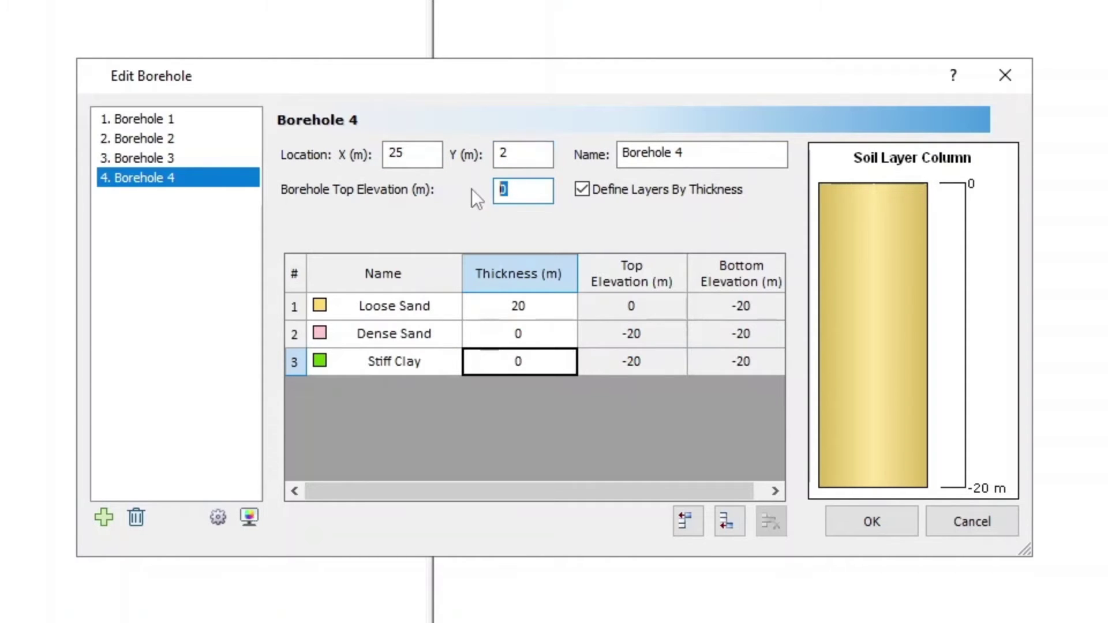
pyautogui.write('-2')
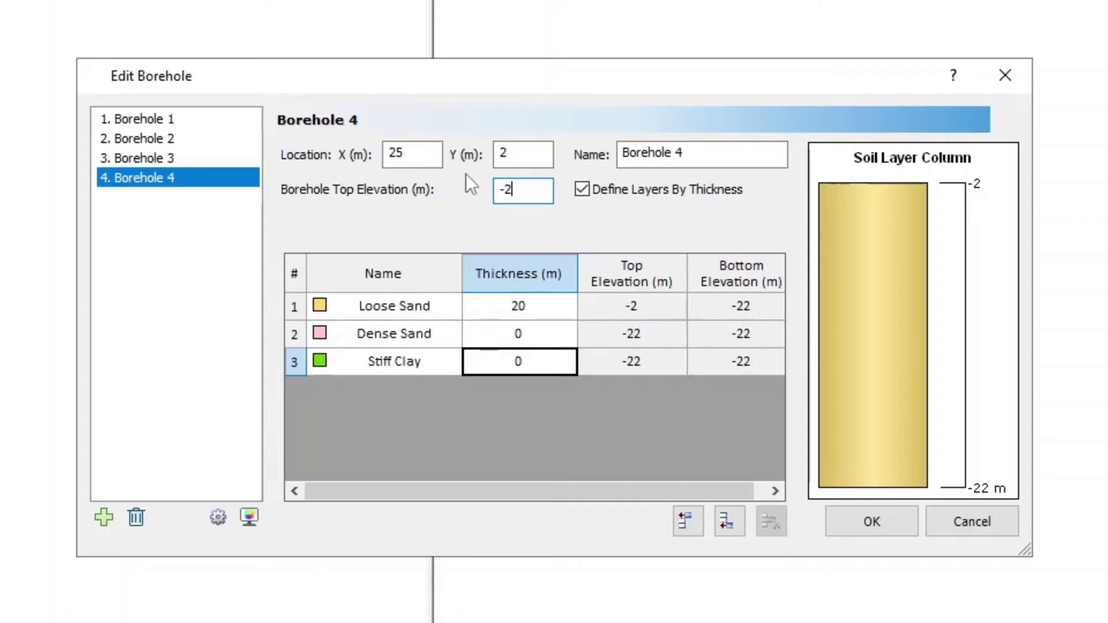
# Set Borehole 4 layer thicknesses: Loose Sand 3, Dense Sand 4, Stiff Clay 20 m.
pyautogui.click(531, 306)
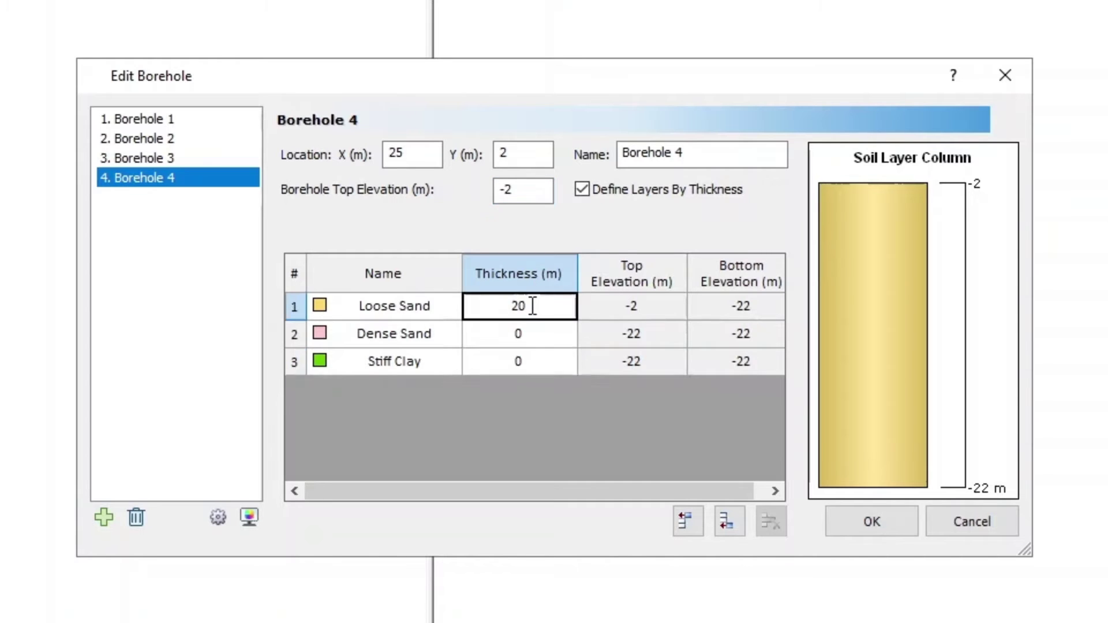
pyautogui.click(532, 306)
pyautogui.press('BackSpace')
pyautogui.press('BackSpace')
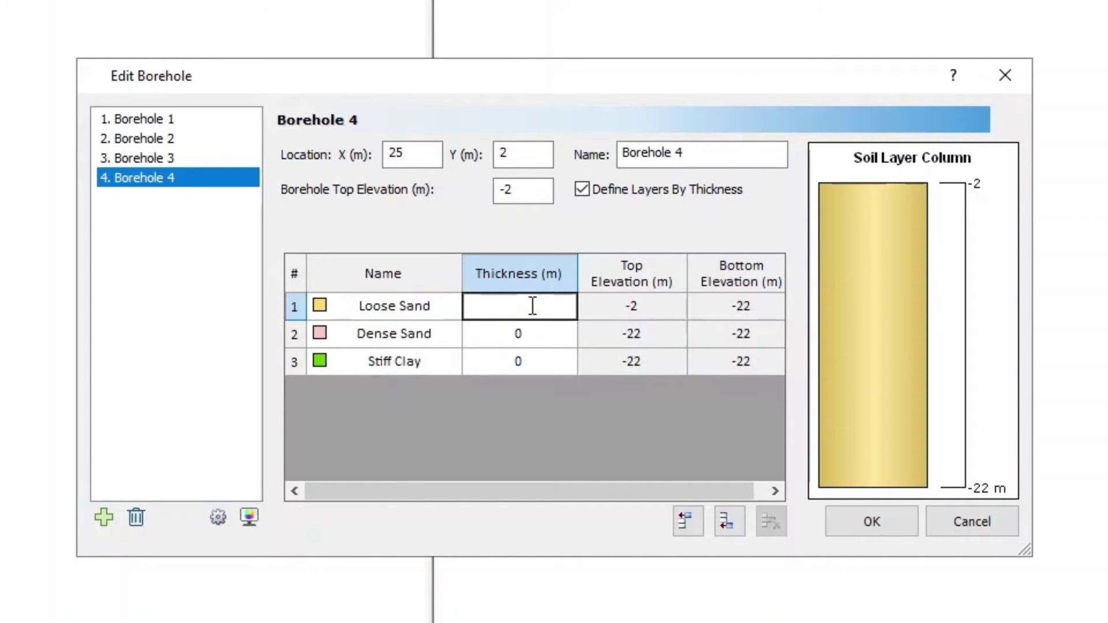
pyautogui.write('3')
pyautogui.press('Return')
pyautogui.write('4')
pyautogui.press('Return')
pyautogui.write('2')
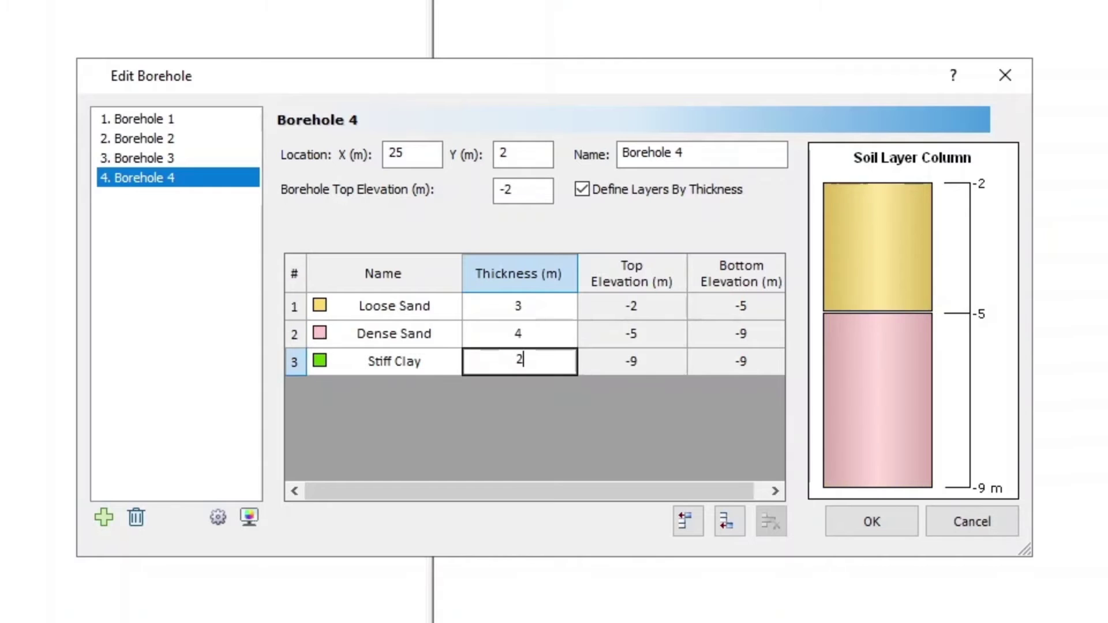
pyautogui.write('0')
pyautogui.press('Return')
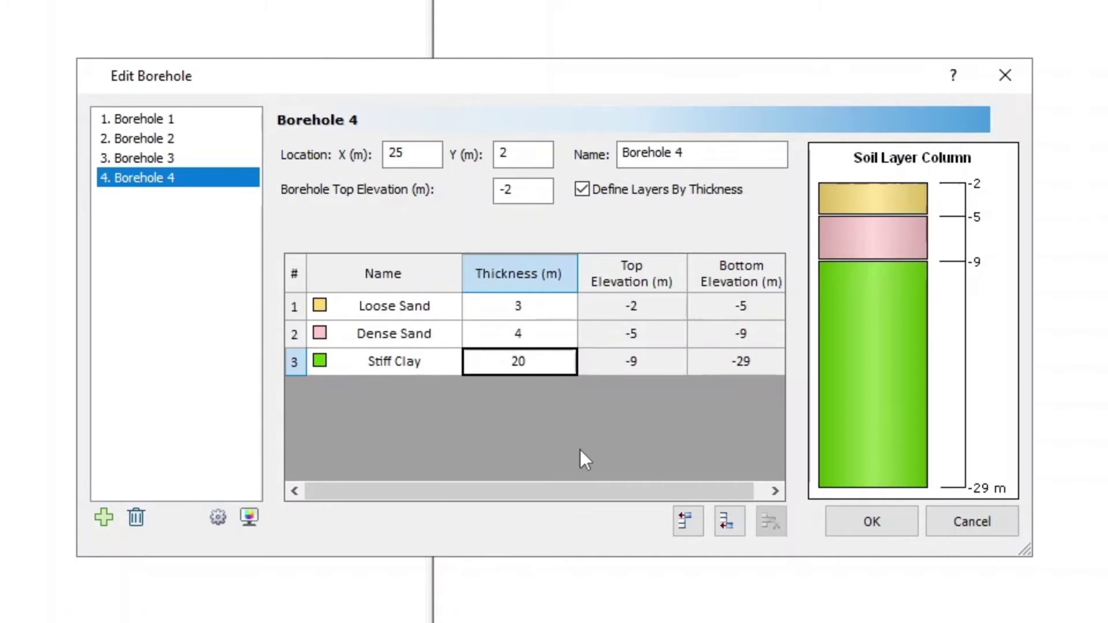
# Confirm the boreholes and rename the first three pile sections Pile Property 1.0, 1.1 and 1.2.
pyautogui.click(895, 527)
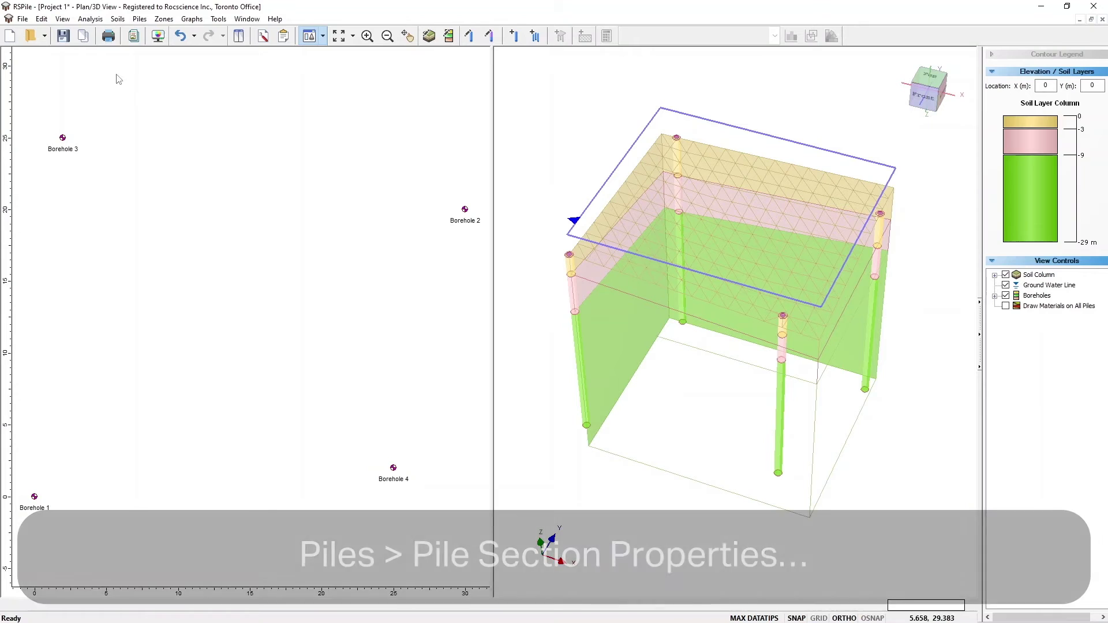
pyautogui.click(139, 22)
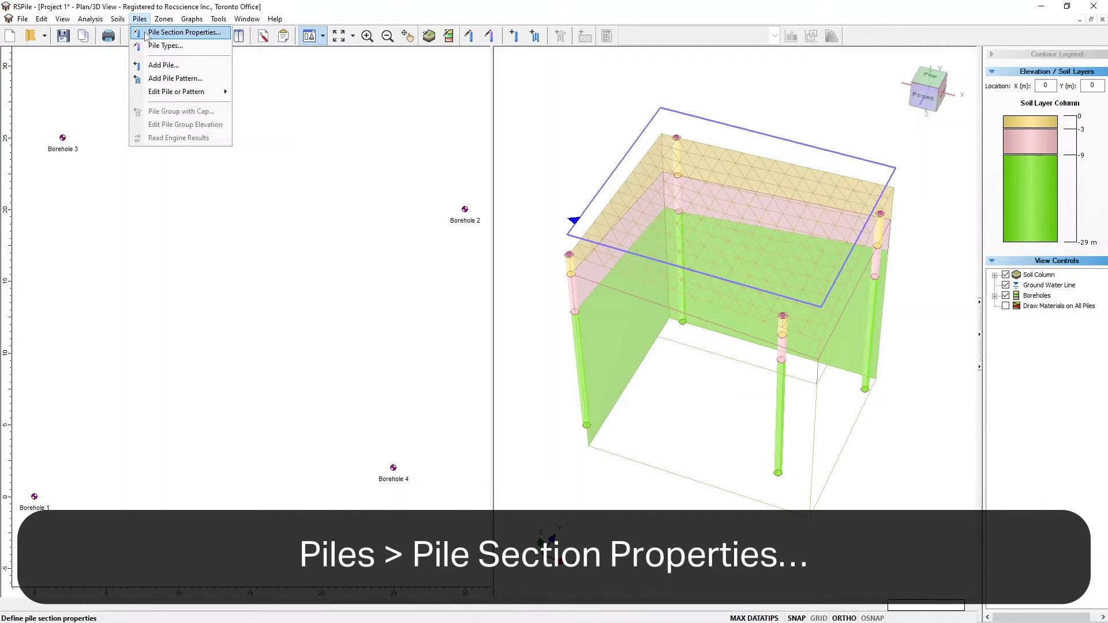
pyautogui.click(470, 38)
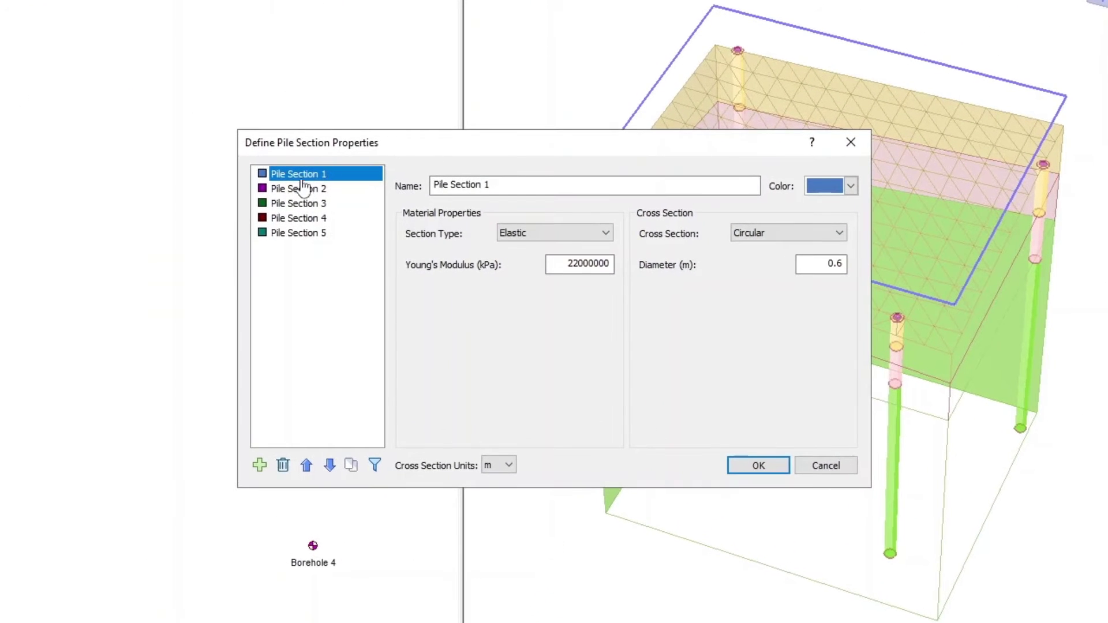
pyautogui.moveTo(492, 184); pyautogui.dragTo(453, 186)
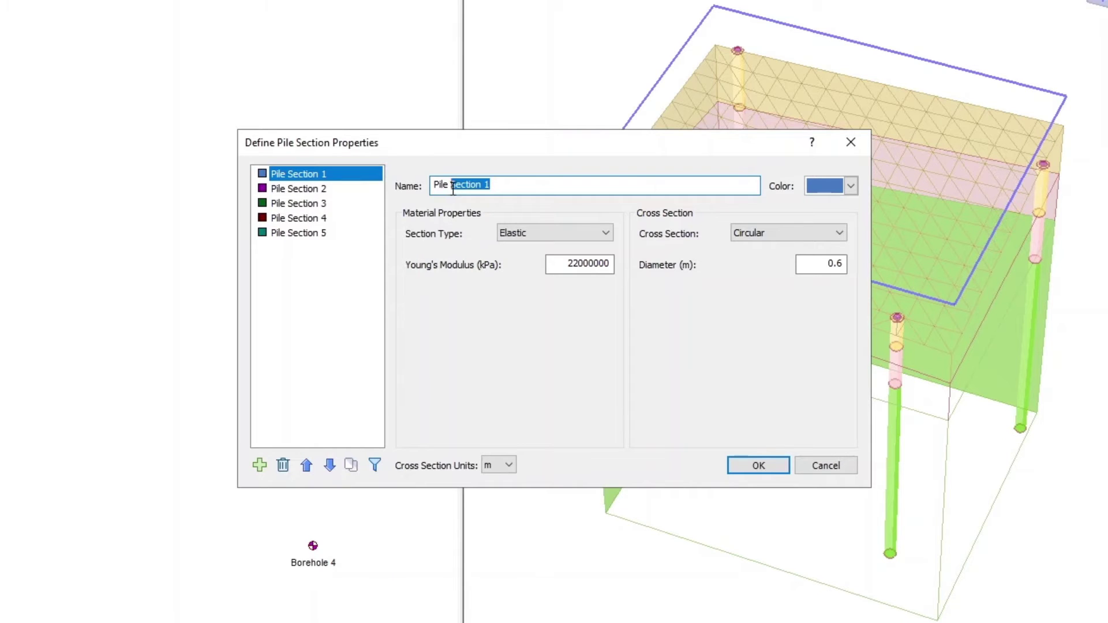
pyautogui.write('Property 1.0')
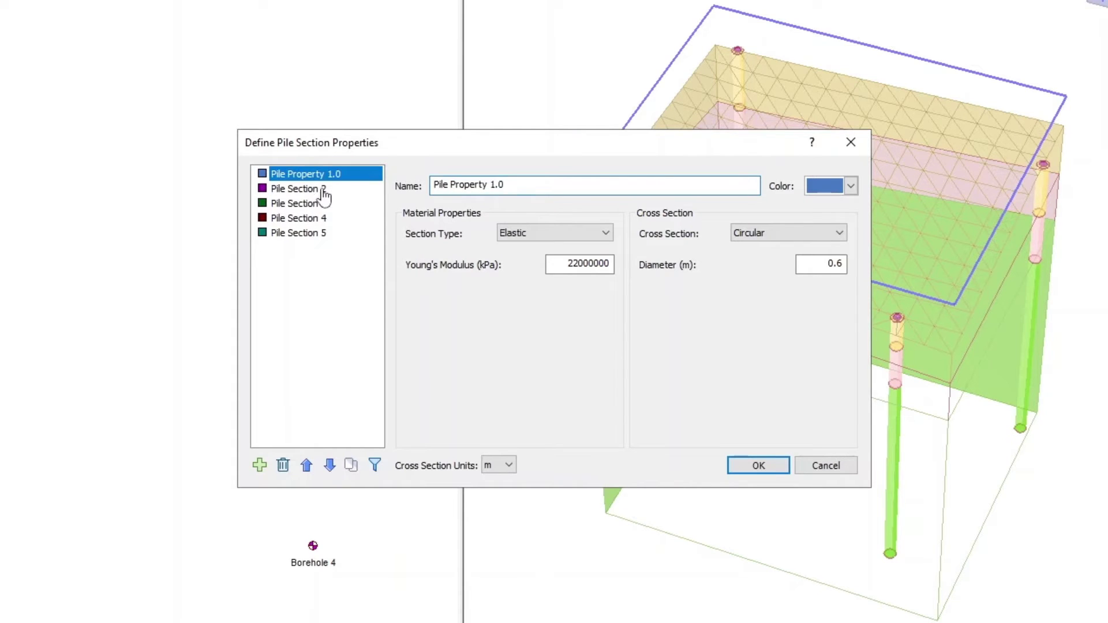
pyautogui.click(322, 189)
pyautogui.moveTo(492, 185); pyautogui.dragTo(453, 186)
pyautogui.write('Property ')
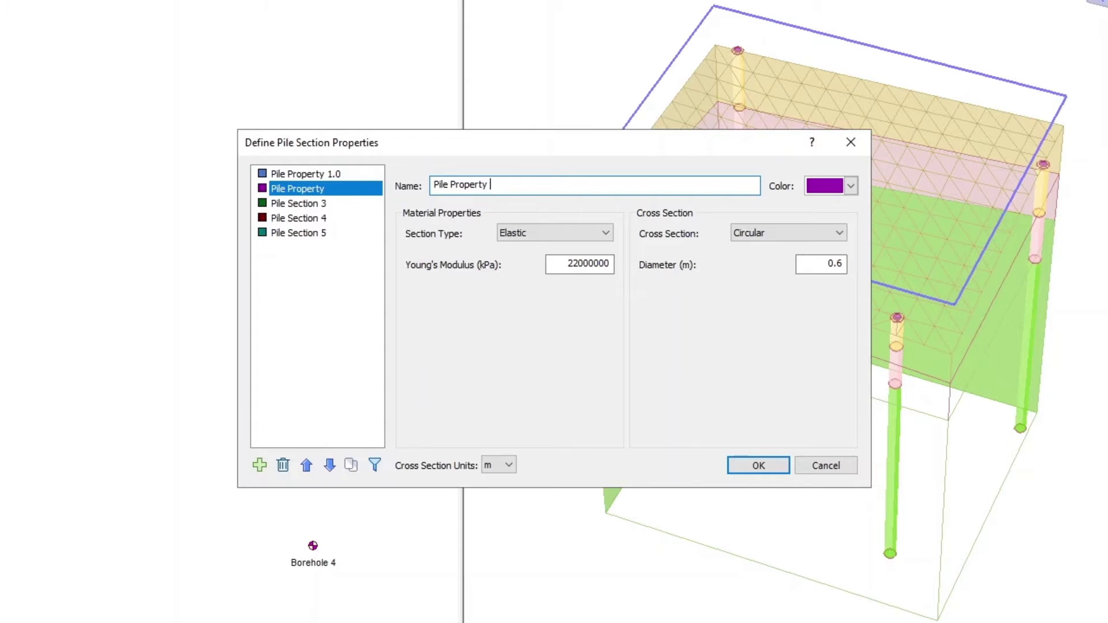
pyautogui.write('1.1')
pyautogui.click(322, 203)
pyautogui.moveTo(491, 184); pyautogui.dragTo(453, 186)
pyautogui.write('Prope')
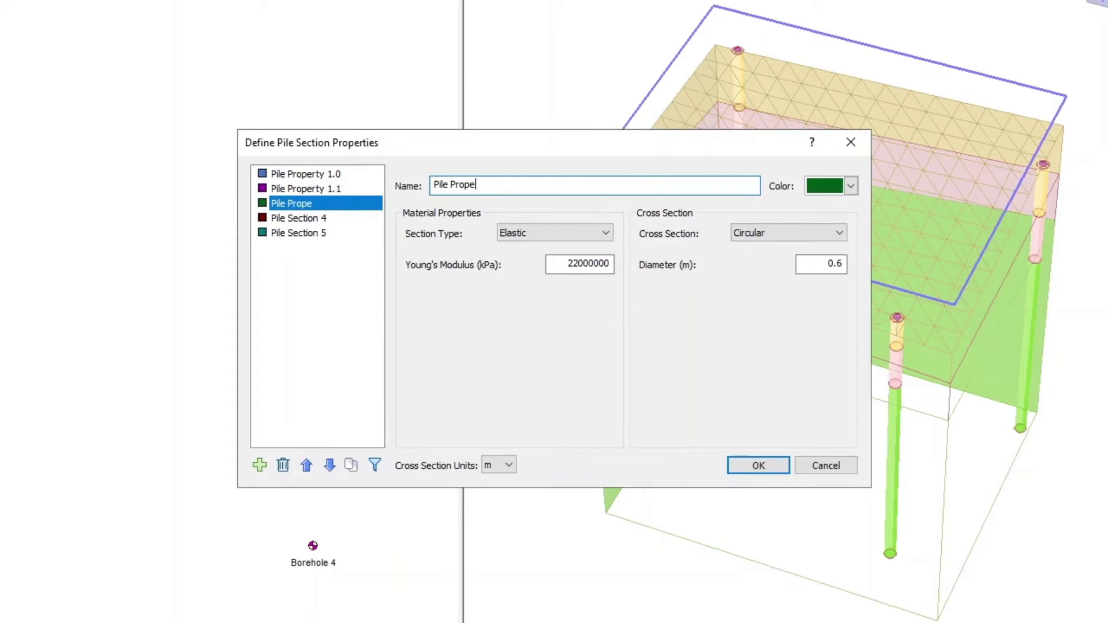
pyautogui.write('rty 1.2')
# Make Pile Property 1.0 reinforced concrete with f'c 40000 kPa and 1 m diameter.
pyautogui.click(312, 177)
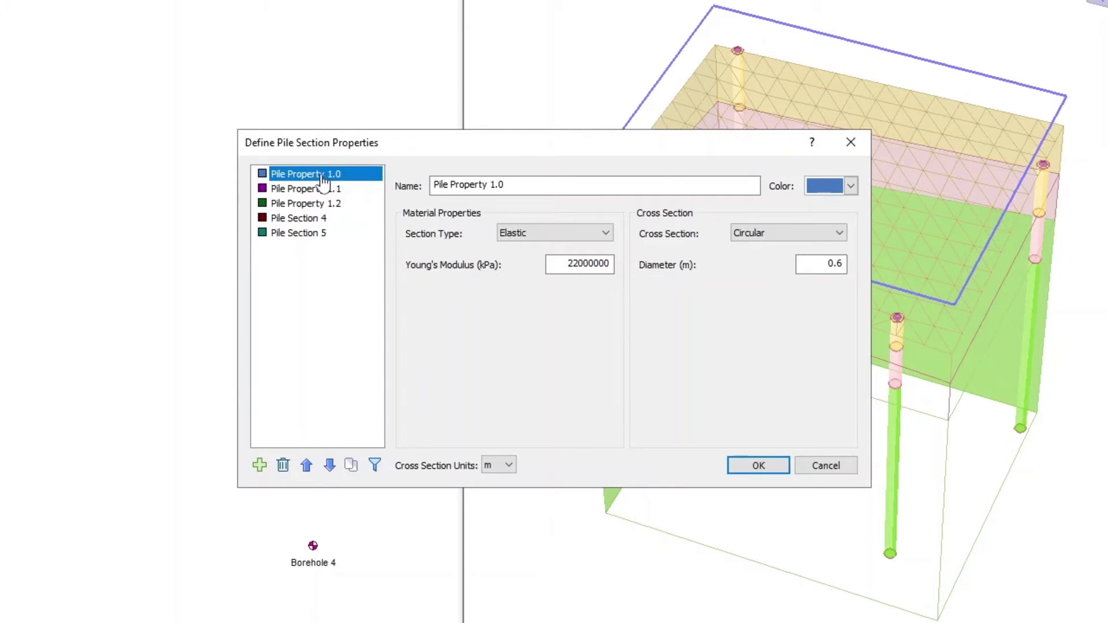
pyautogui.click(593, 238)
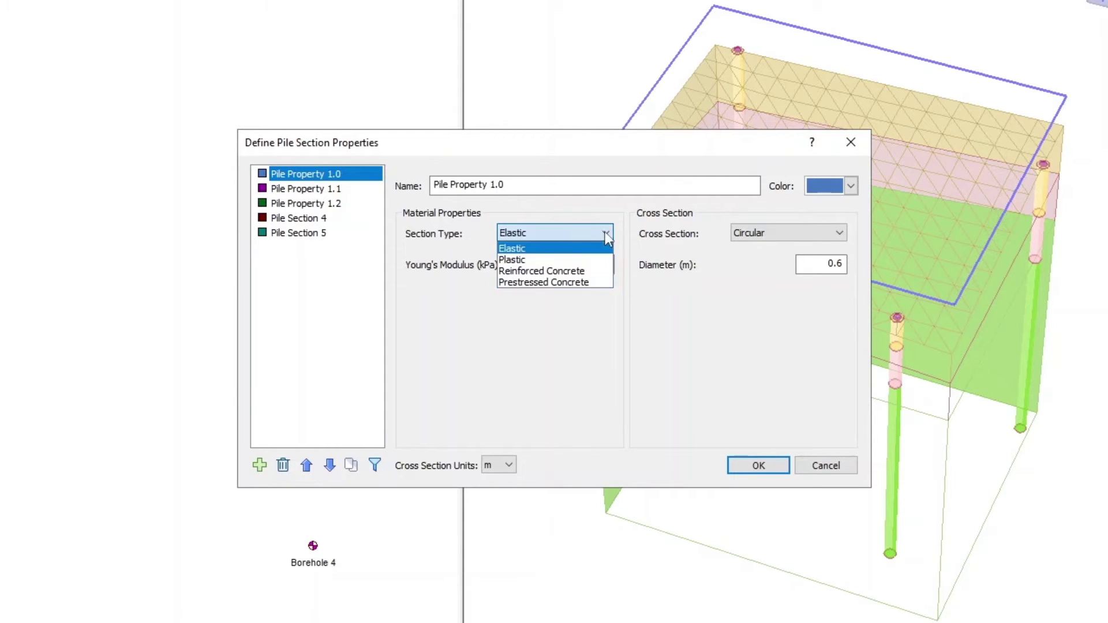
pyautogui.click(571, 270)
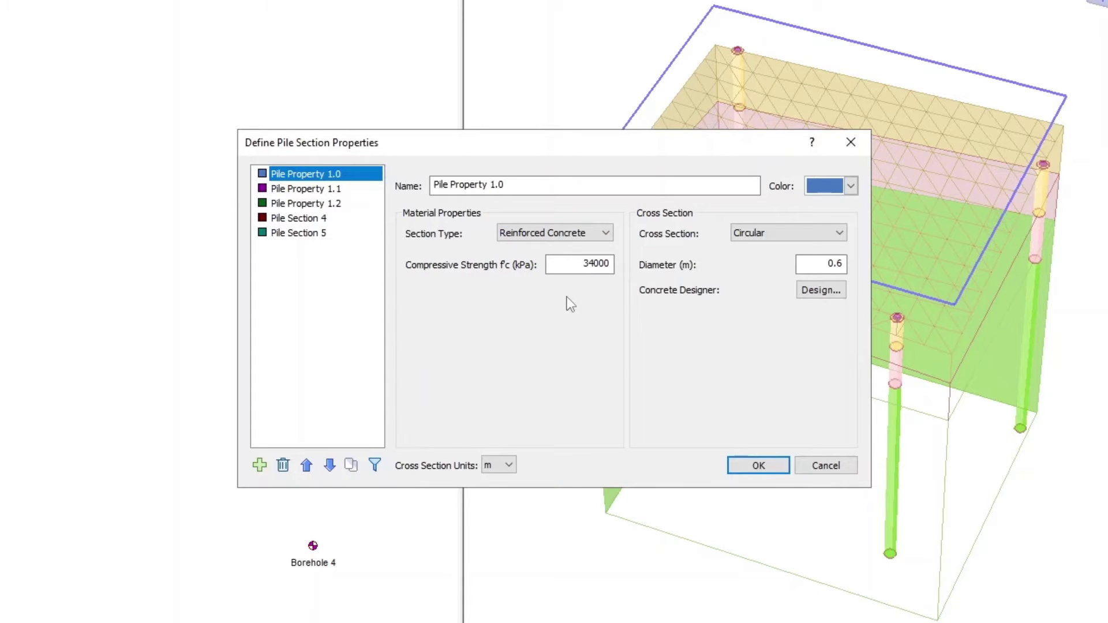
pyautogui.moveTo(581, 263); pyautogui.dragTo(611, 262)
pyautogui.write('40000')
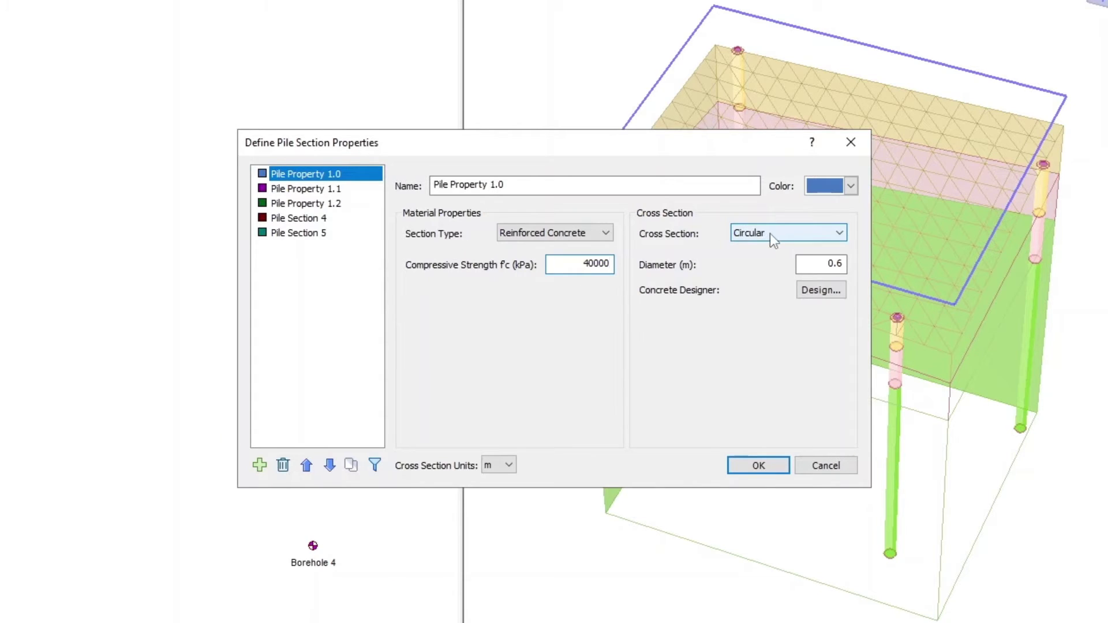
pyautogui.click(807, 263)
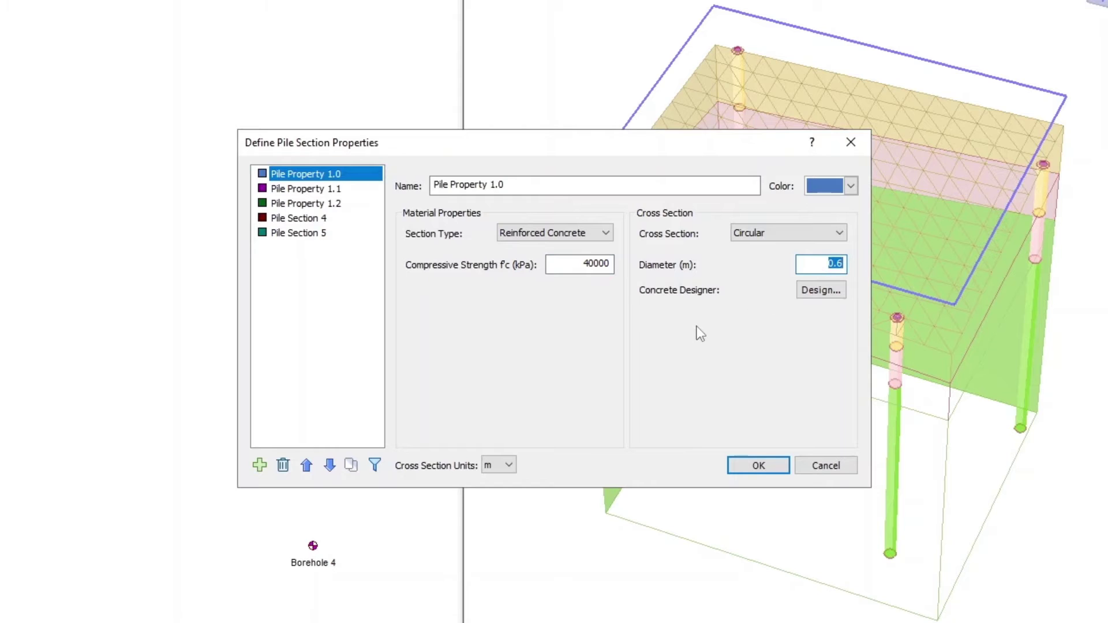
pyautogui.write('1')
pyautogui.click(831, 290)
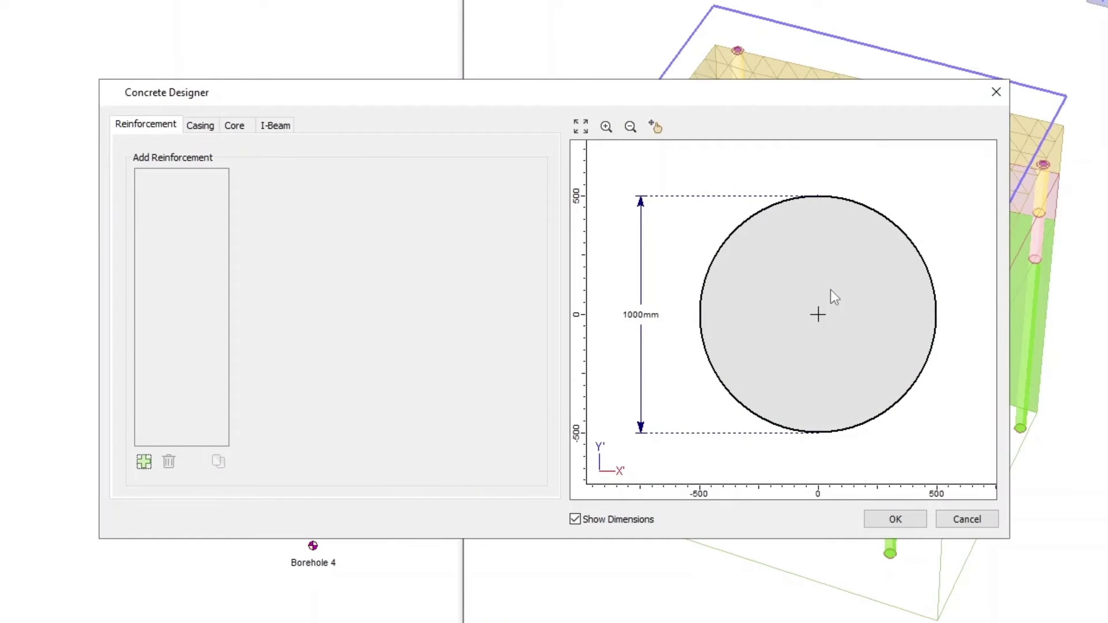
# Add a first radial rebar pattern of BS4449 25 mm bars and check its angle, cover and yield stress.
pyautogui.click(144, 462)
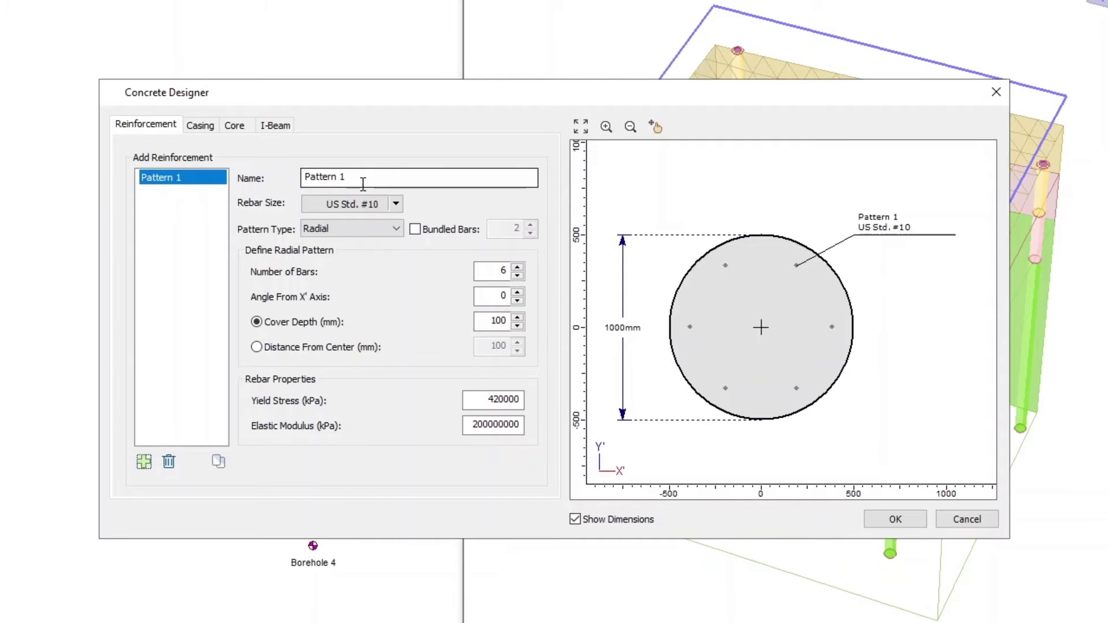
pyautogui.click(395, 204)
pyautogui.moveTo(388, 259)
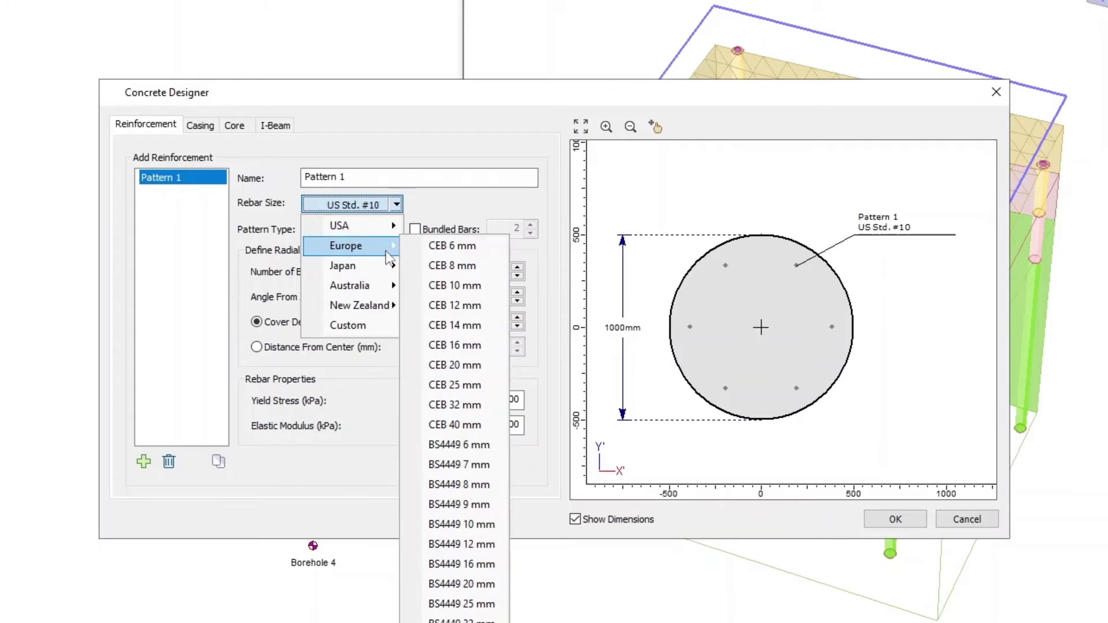
pyautogui.click(484, 606)
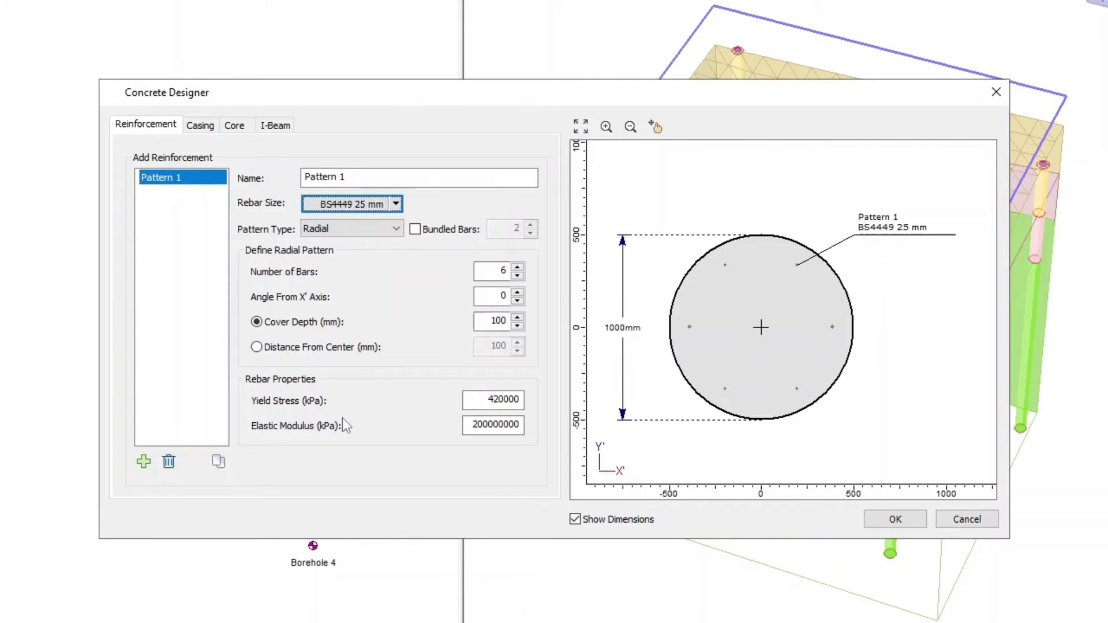
pyautogui.click(502, 294)
pyautogui.click(497, 321)
pyautogui.click(502, 399)
# Add a second BS4449 25 mm radial pattern rotated 30° from the X' axis.
pyautogui.click(144, 461)
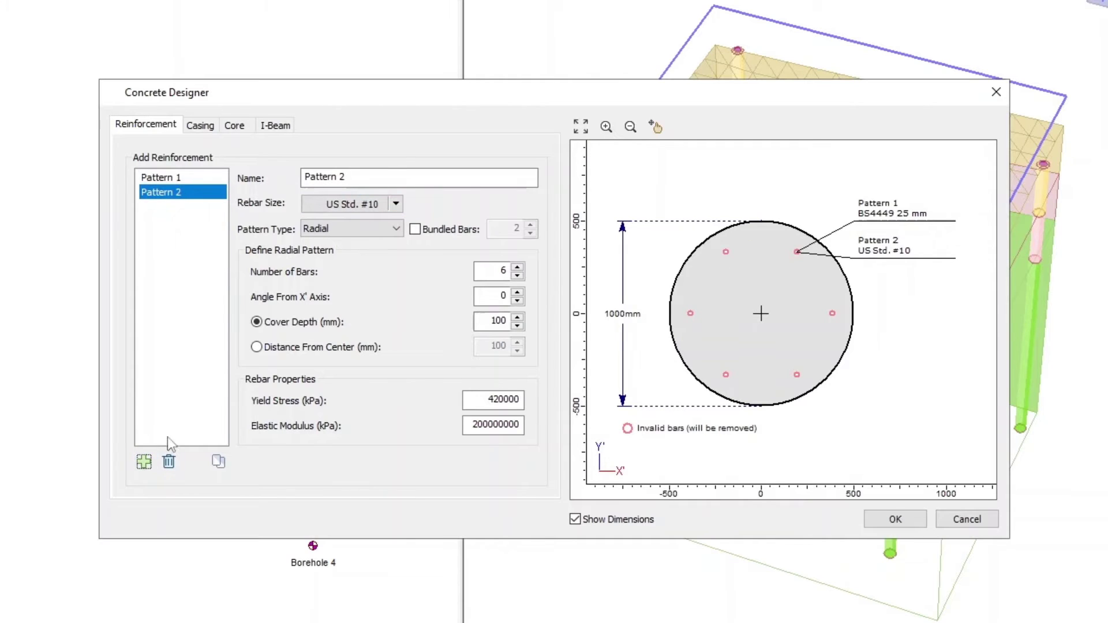
pyautogui.click(398, 207)
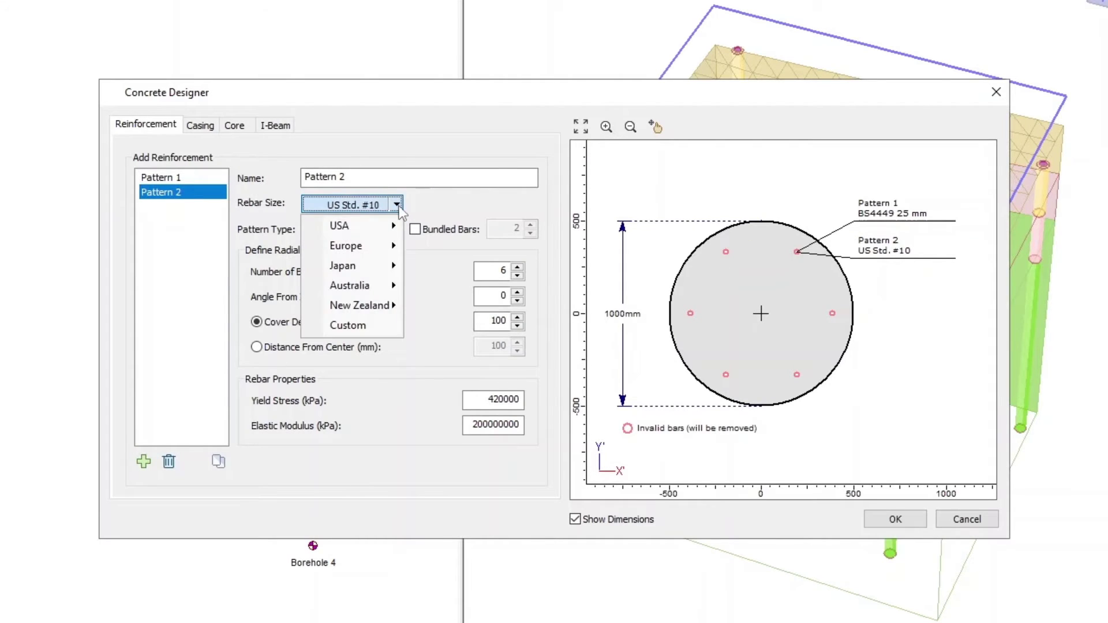
pyautogui.moveTo(386, 248)
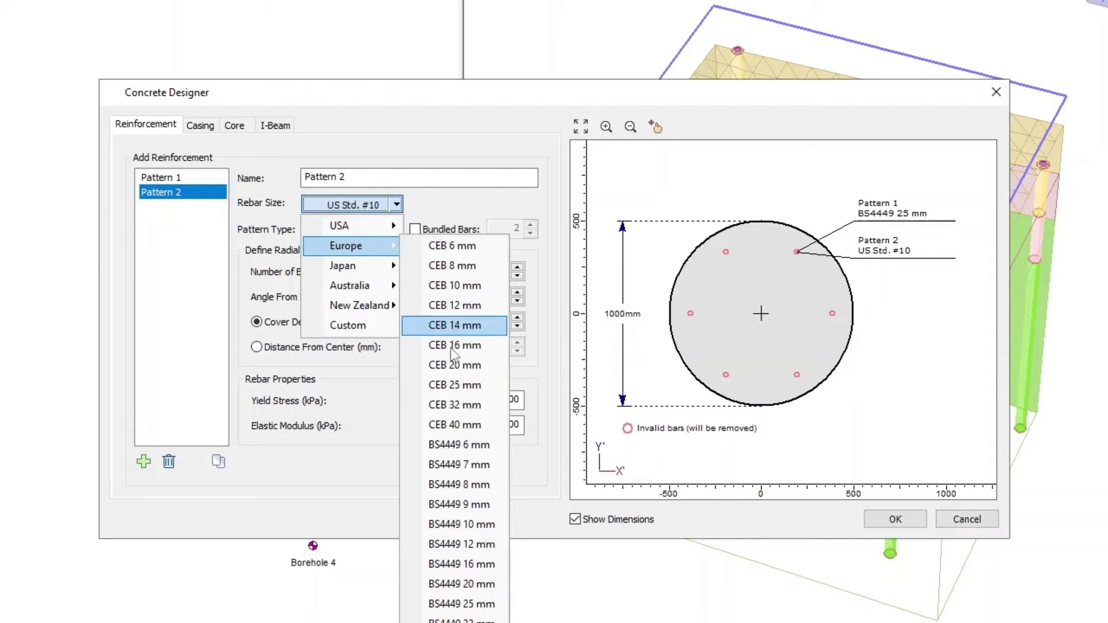
pyautogui.click(458, 604)
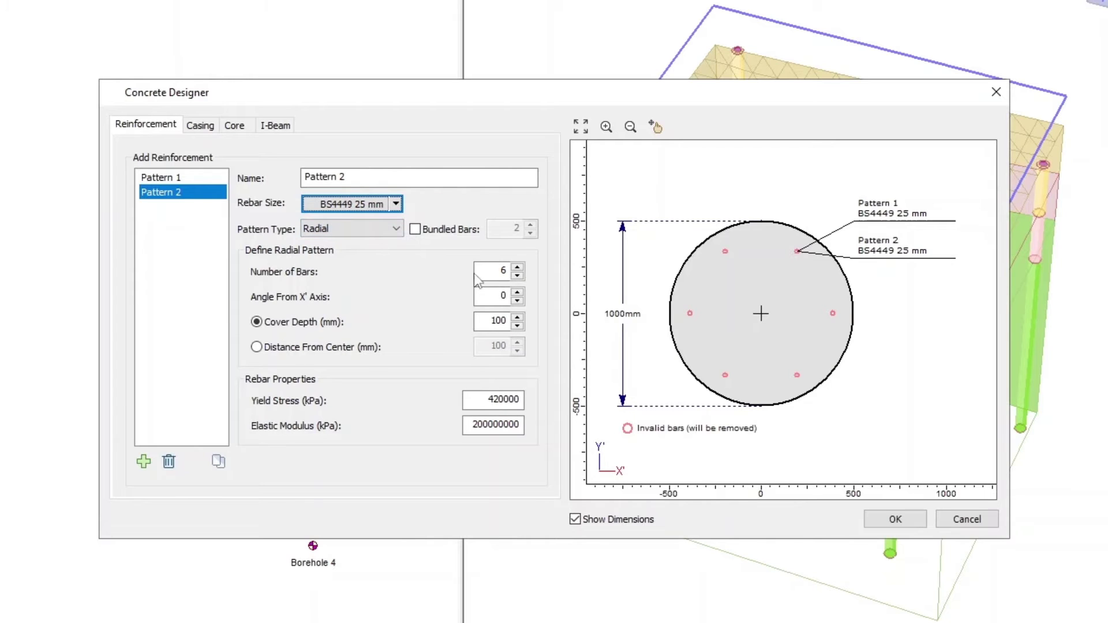
pyautogui.click(494, 298)
pyautogui.moveTo(495, 298); pyautogui.dragTo(539, 305)
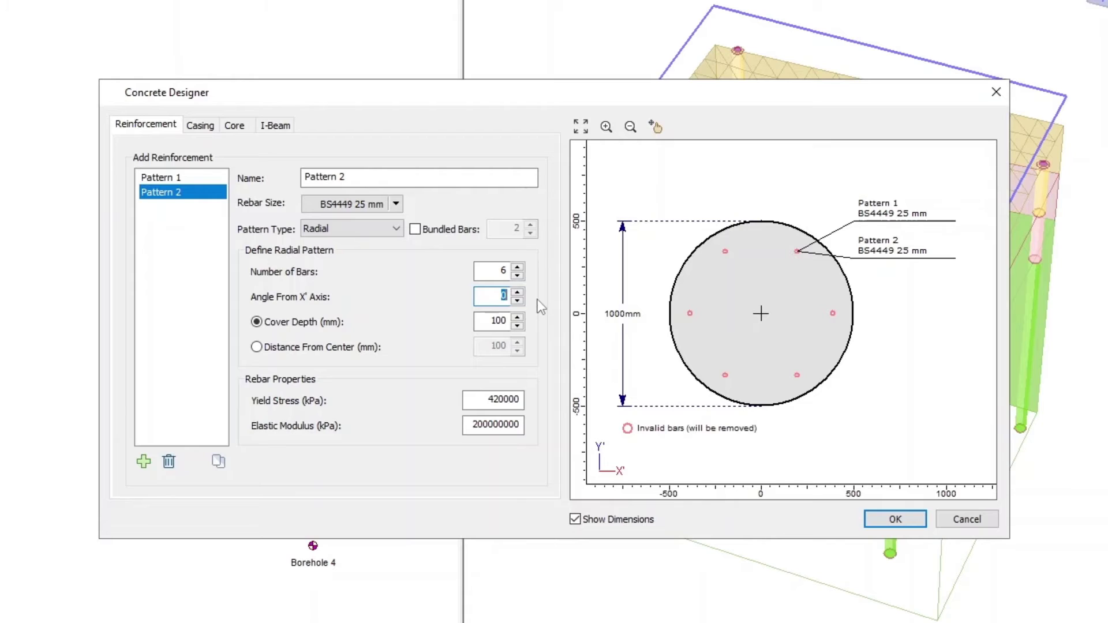
pyautogui.write('30')
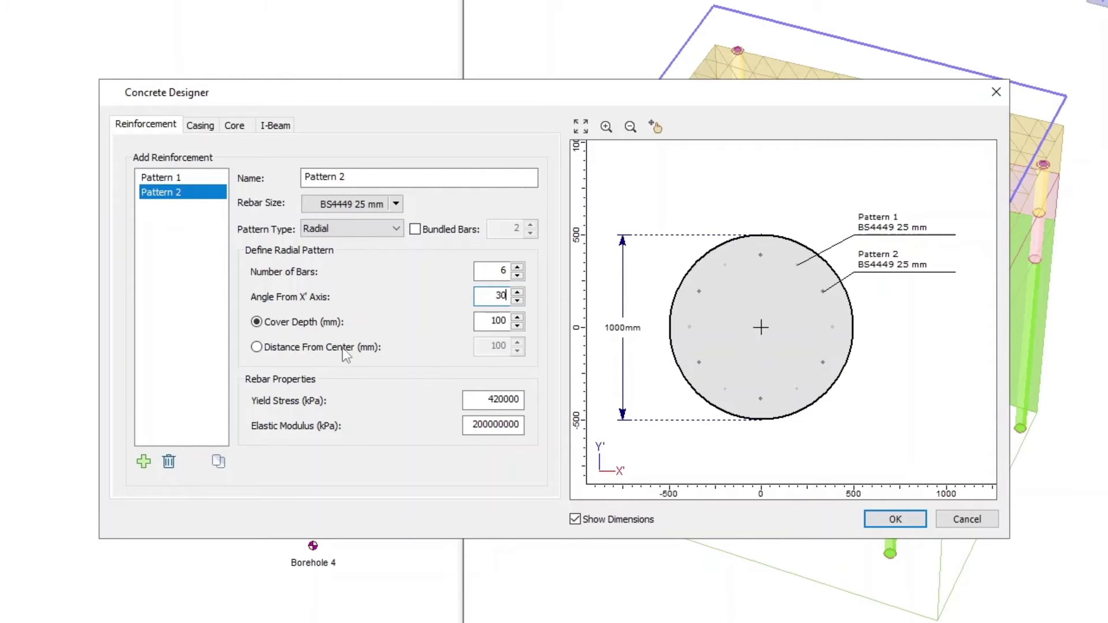
pyautogui.click(205, 133)
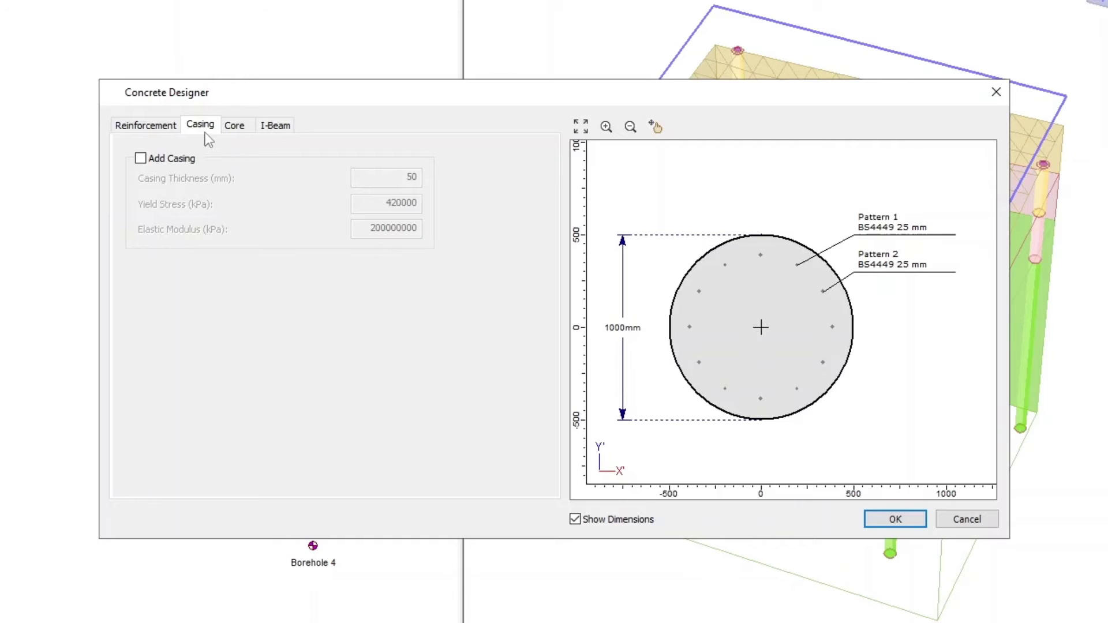
# Enable the casing with 25 mm thickness and 350000 kPa yield stress.
pyautogui.click(140, 158)
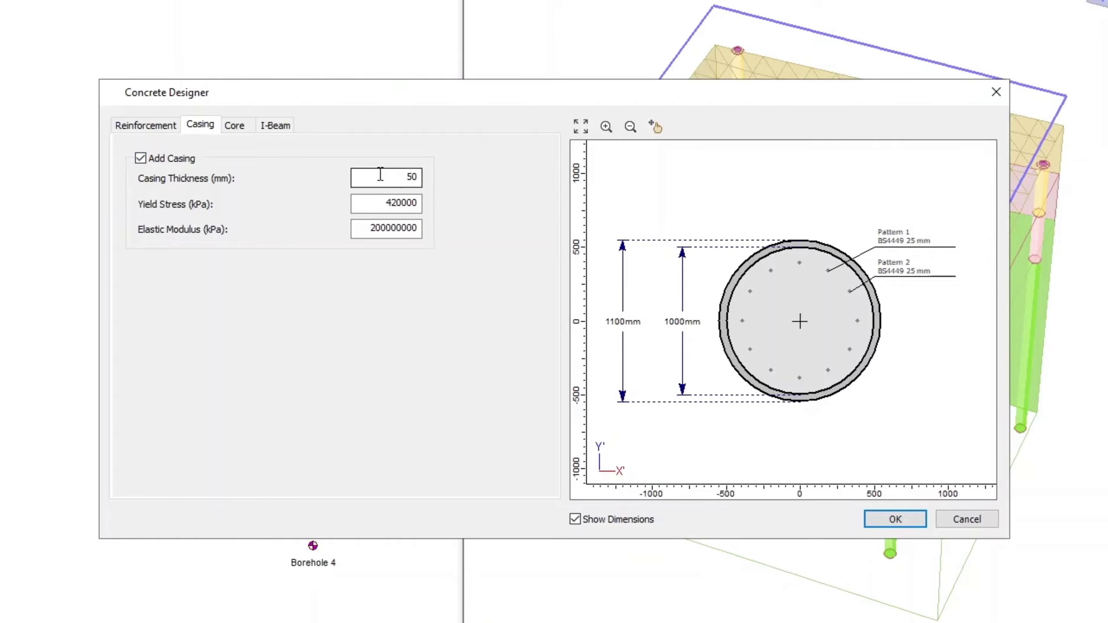
pyautogui.moveTo(378, 177); pyautogui.dragTo(434, 172)
pyautogui.write('25')
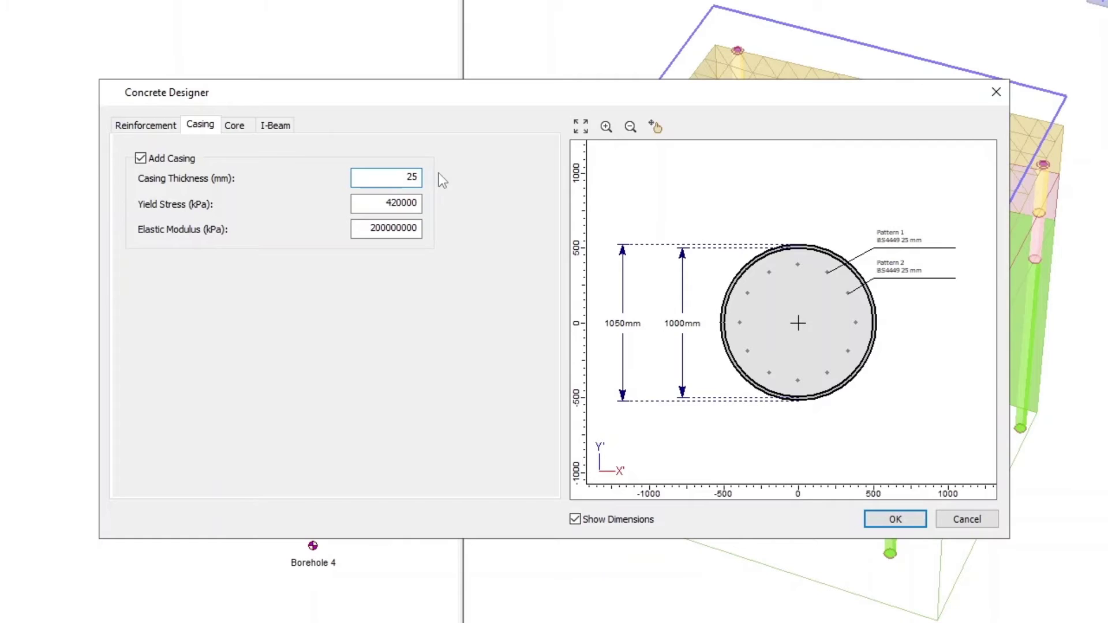
pyautogui.moveTo(378, 205); pyautogui.dragTo(485, 208)
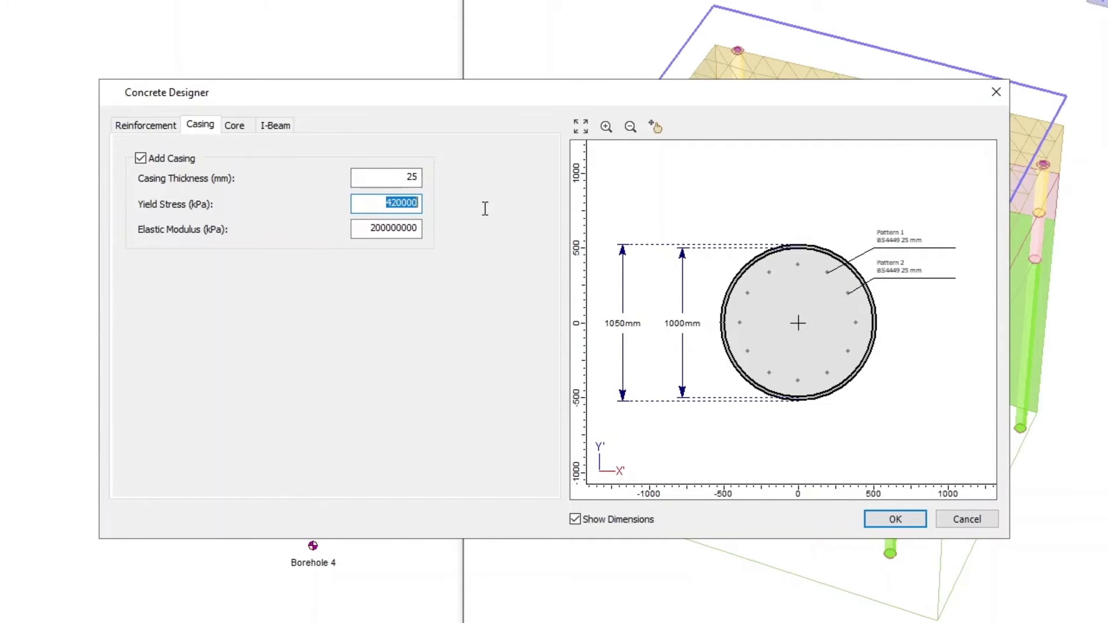
pyautogui.write('350000')
# Accept the concrete design and copy Pile Property 1.0 onto Pile Properties 1.1 and 1.2.
pyautogui.click(885, 519)
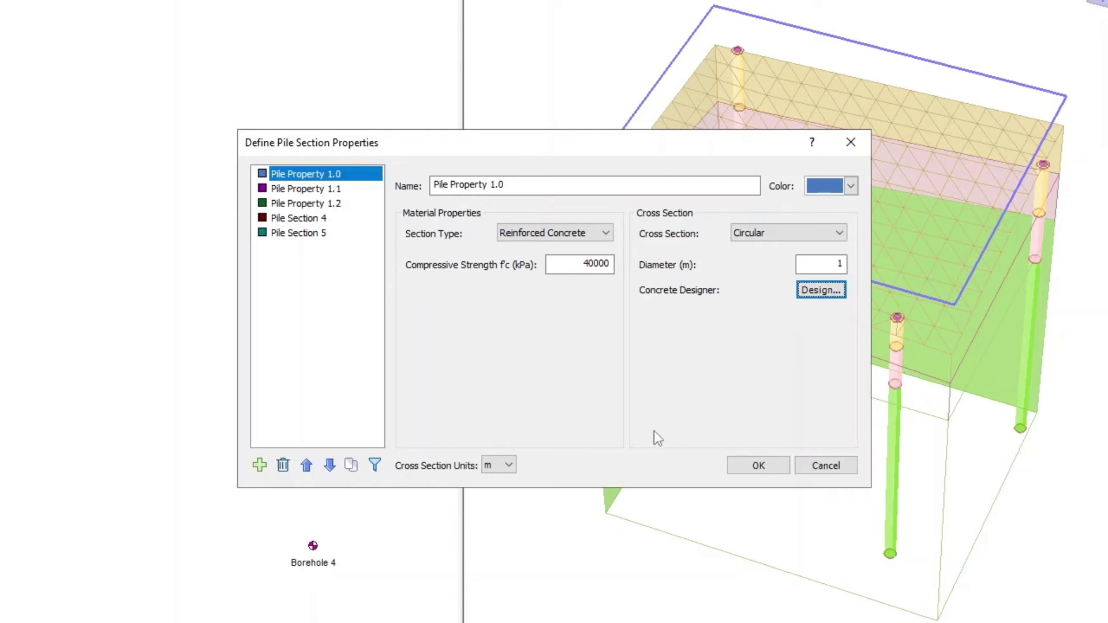
pyautogui.click(350, 467)
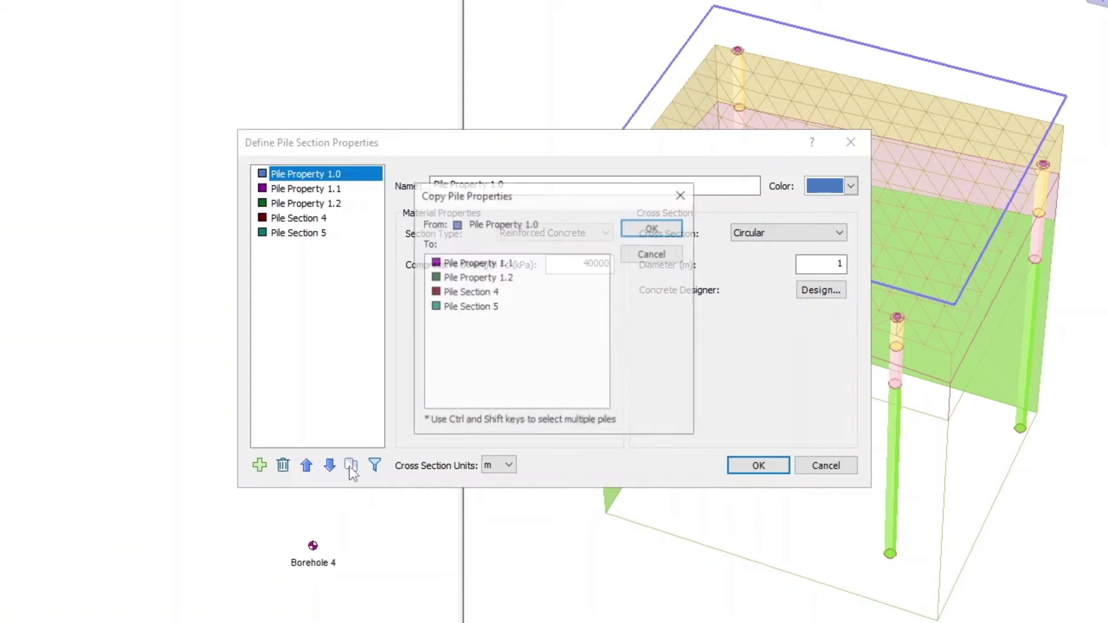
pyautogui.click(462, 263)
pyautogui.keyDown('ctrl'); pyautogui.click(460, 277); pyautogui.keyUp('ctrl')
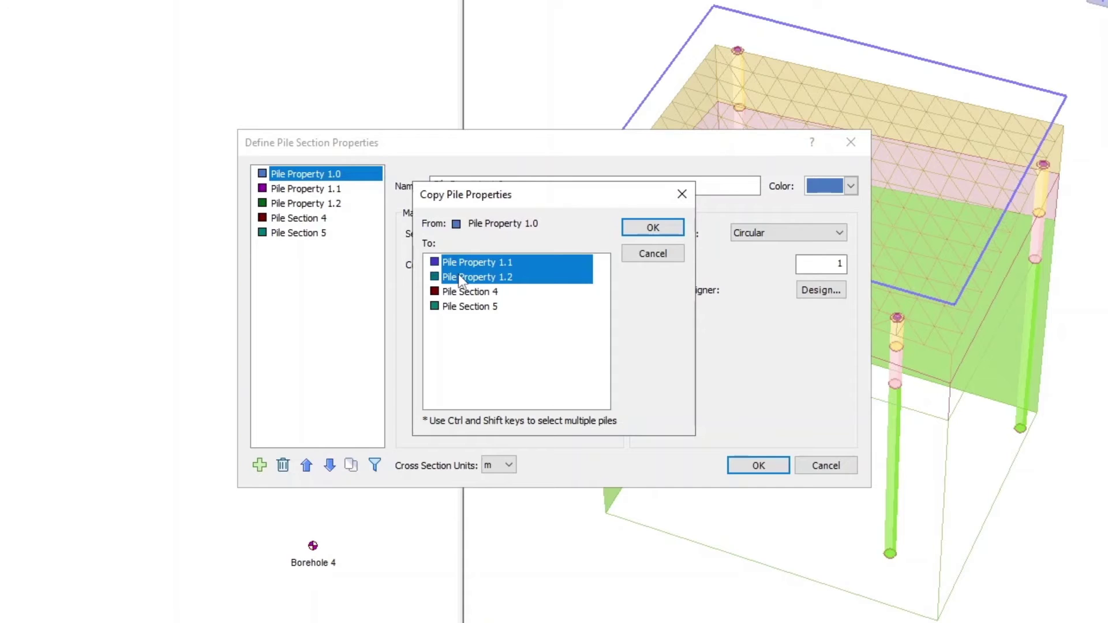
pyautogui.click(659, 231)
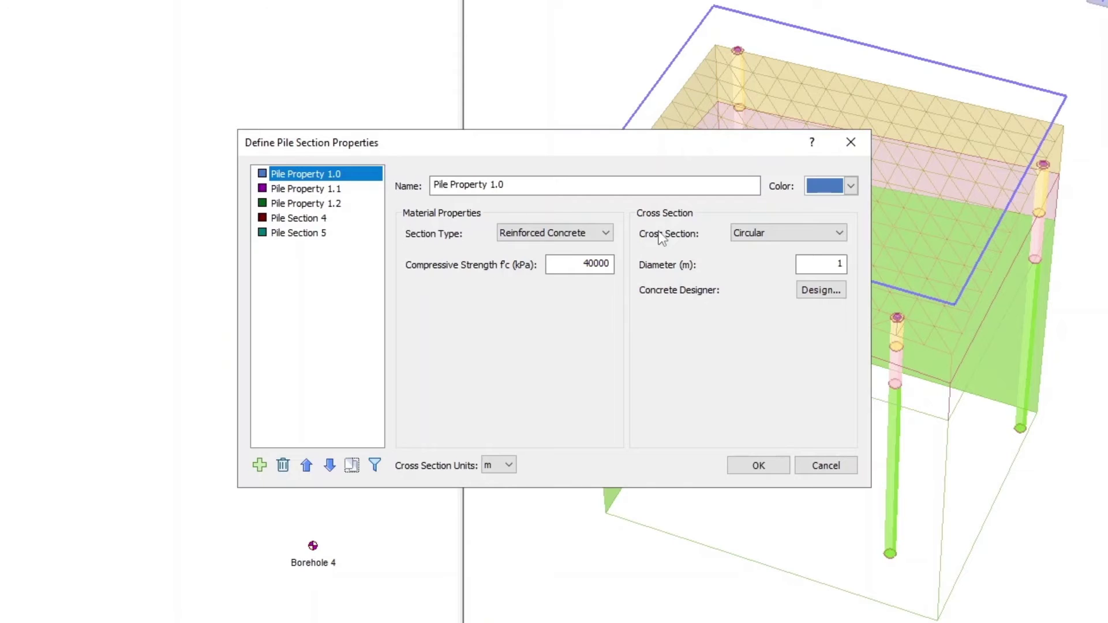
# Remove the casing from Pile Property 1.1's concrete design.
pyautogui.click(324, 192)
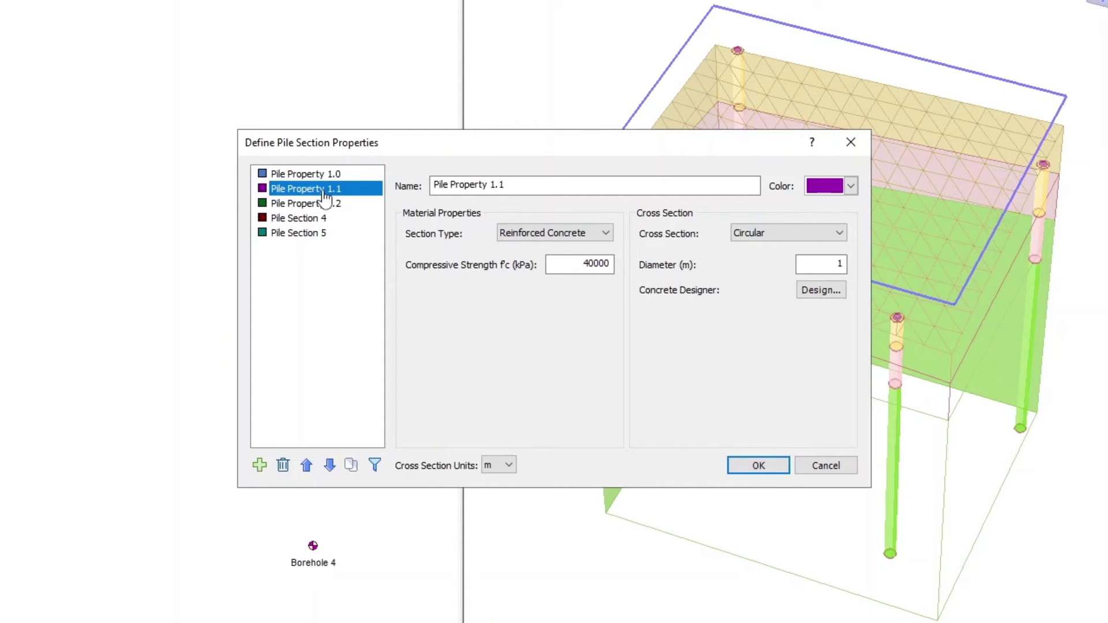
pyautogui.click(819, 291)
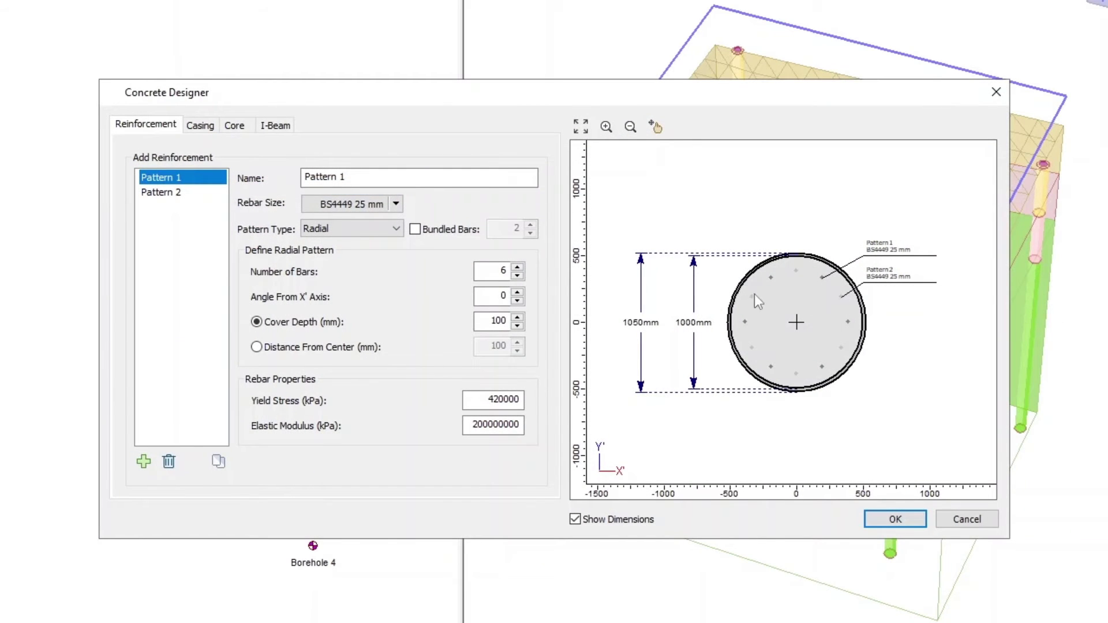
pyautogui.click(209, 131)
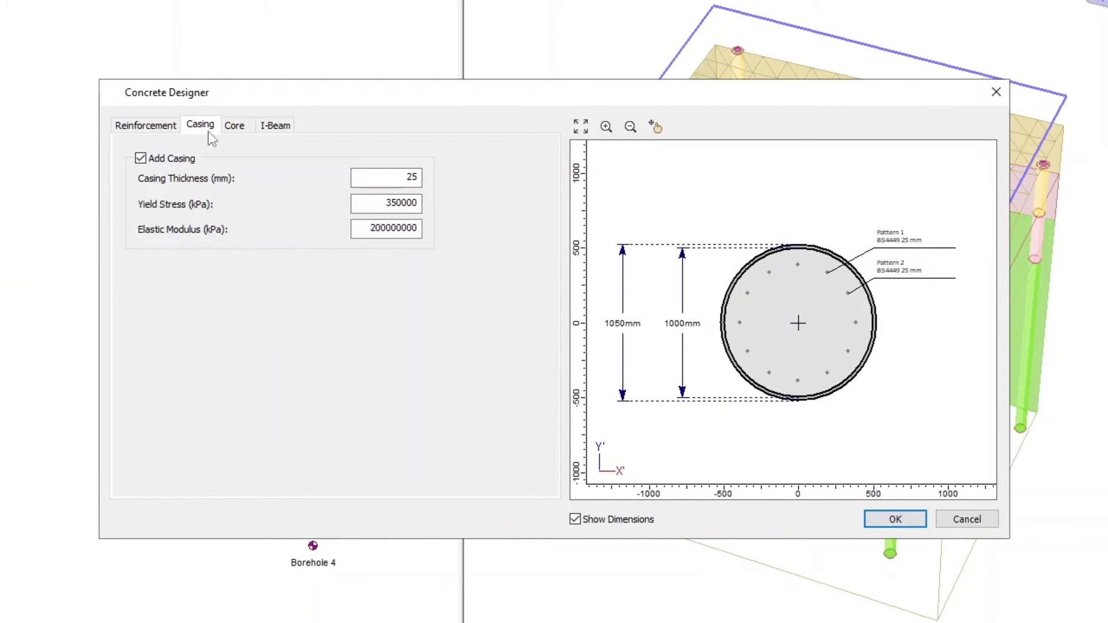
pyautogui.click(140, 158)
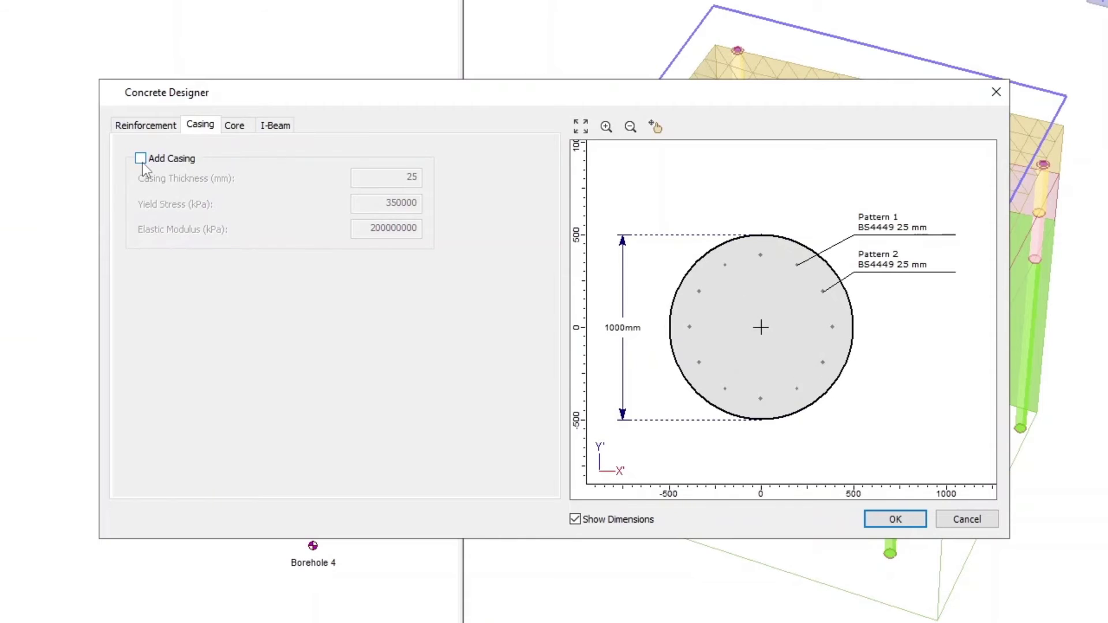
pyautogui.click(878, 521)
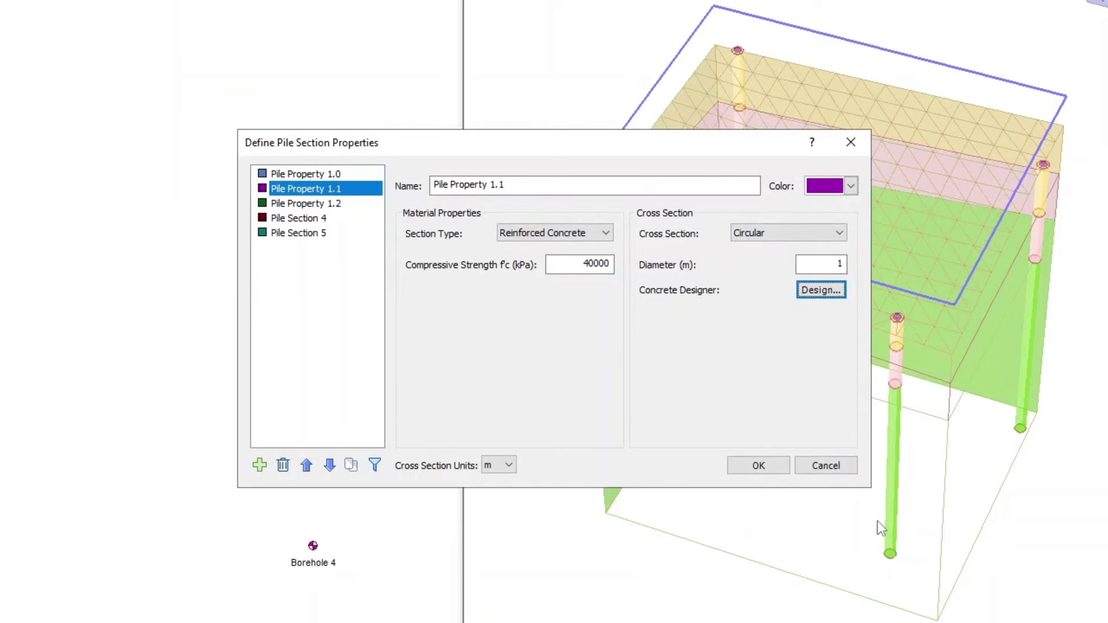
# Delete rebar Pattern 2 and the casing from Pile Property 1.2, then close the section properties.
pyautogui.click(336, 205)
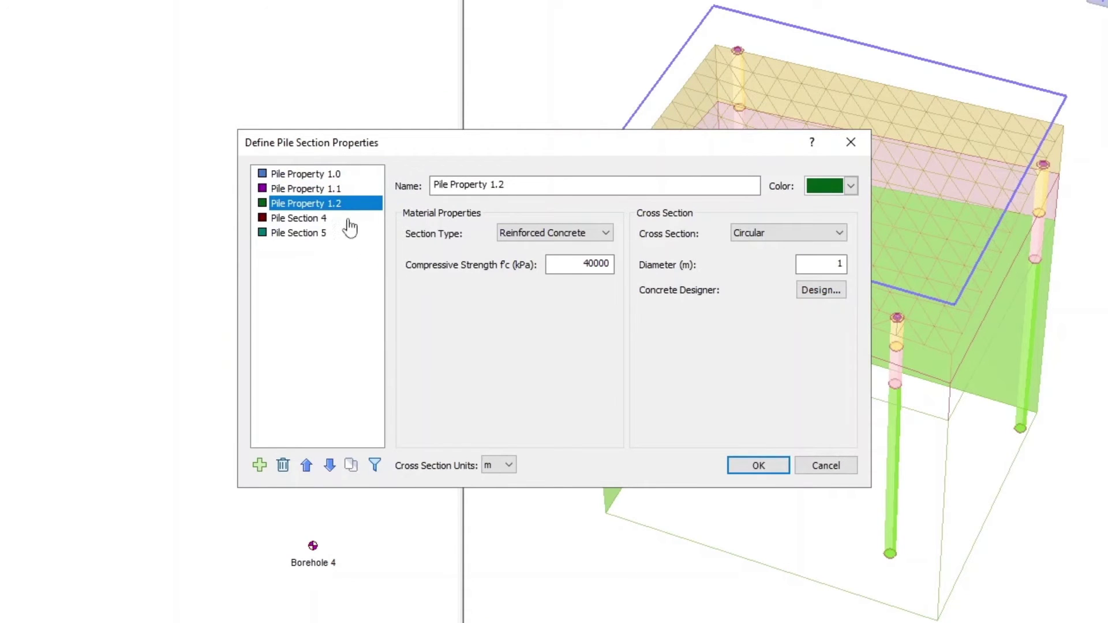
pyautogui.click(814, 295)
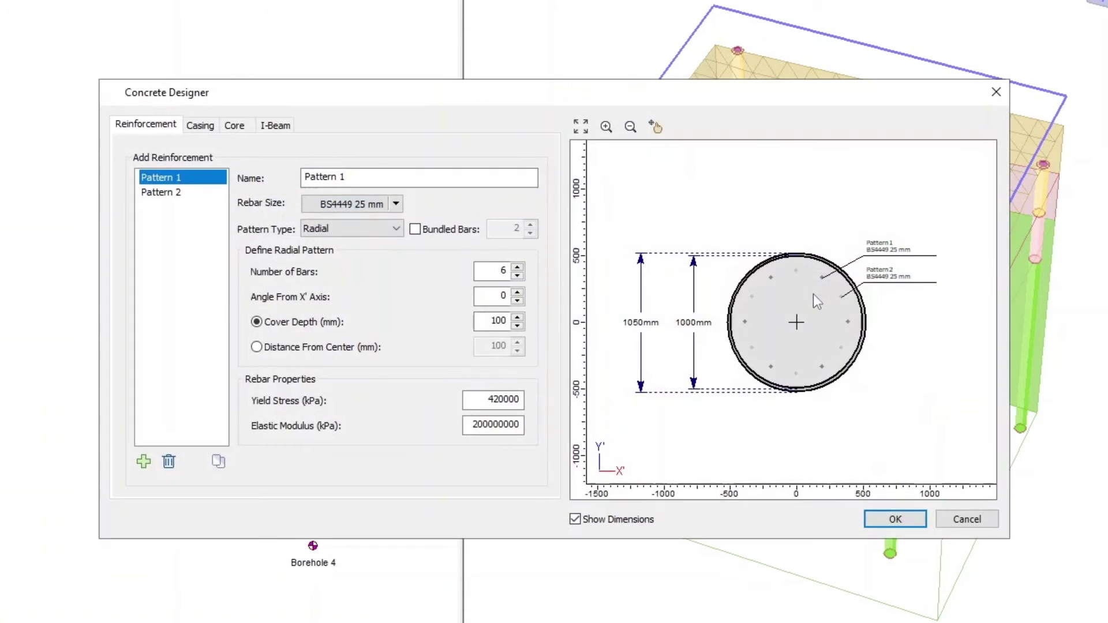
pyautogui.click(171, 193)
pyautogui.click(169, 461)
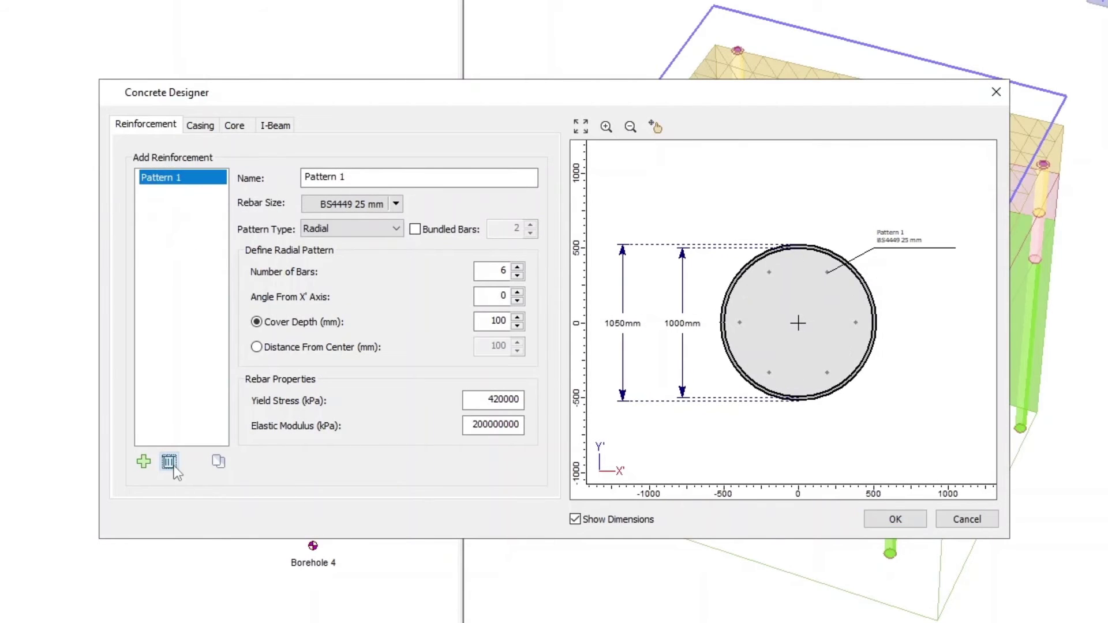
pyautogui.click(212, 131)
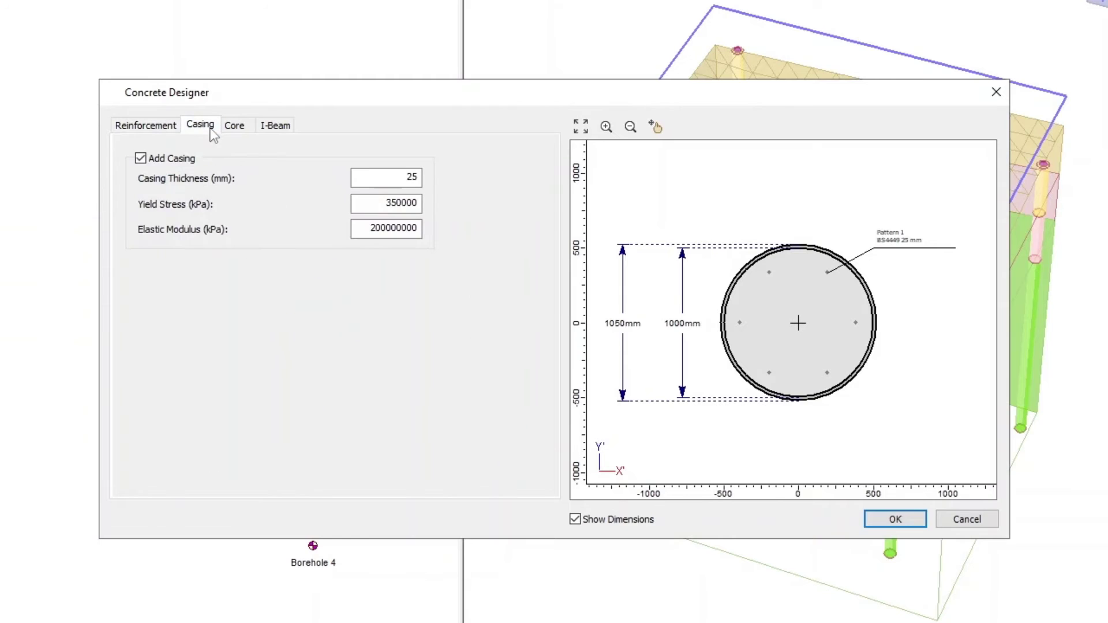
pyautogui.click(140, 159)
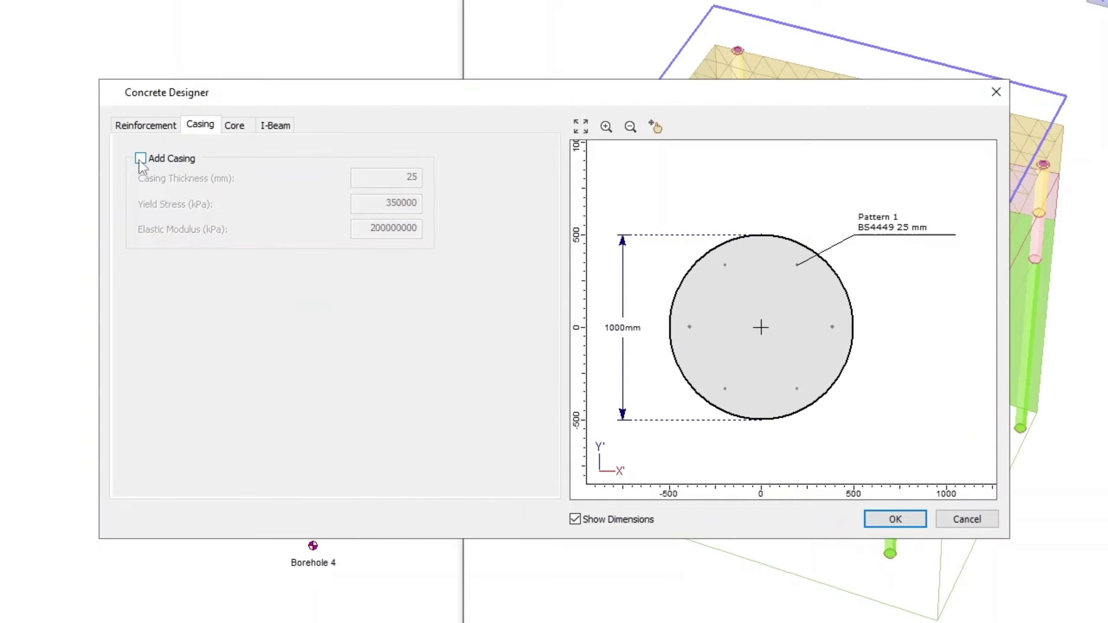
pyautogui.click(902, 521)
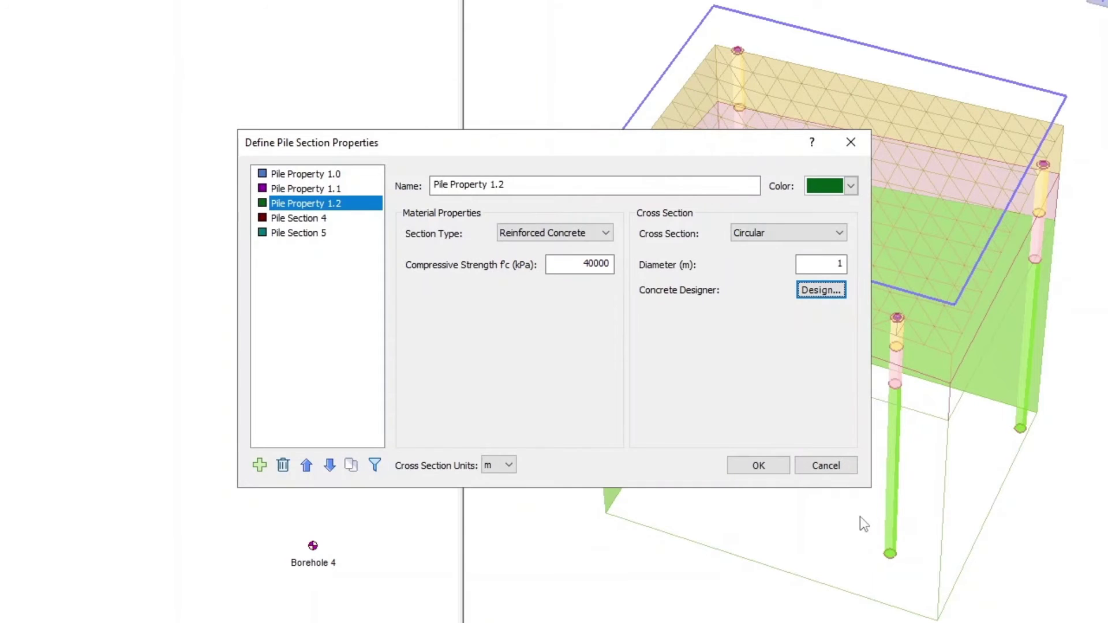
pyautogui.click(769, 464)
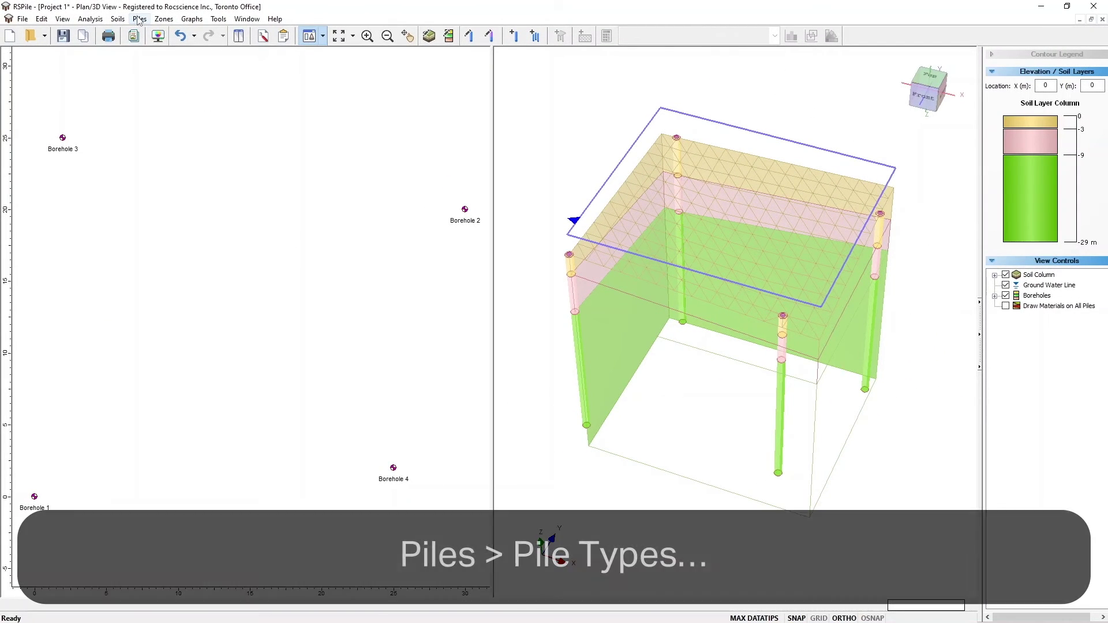
# Set Pile Type 1's pile head elevation to 5 m.
pyautogui.click(139, 19)
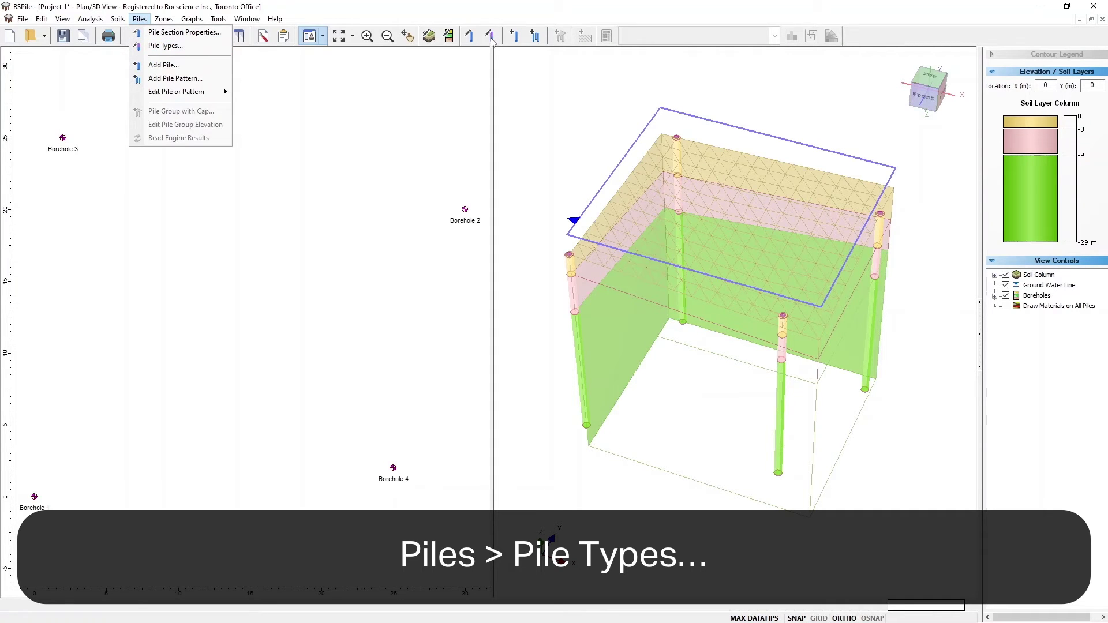
pyautogui.click(165, 45)
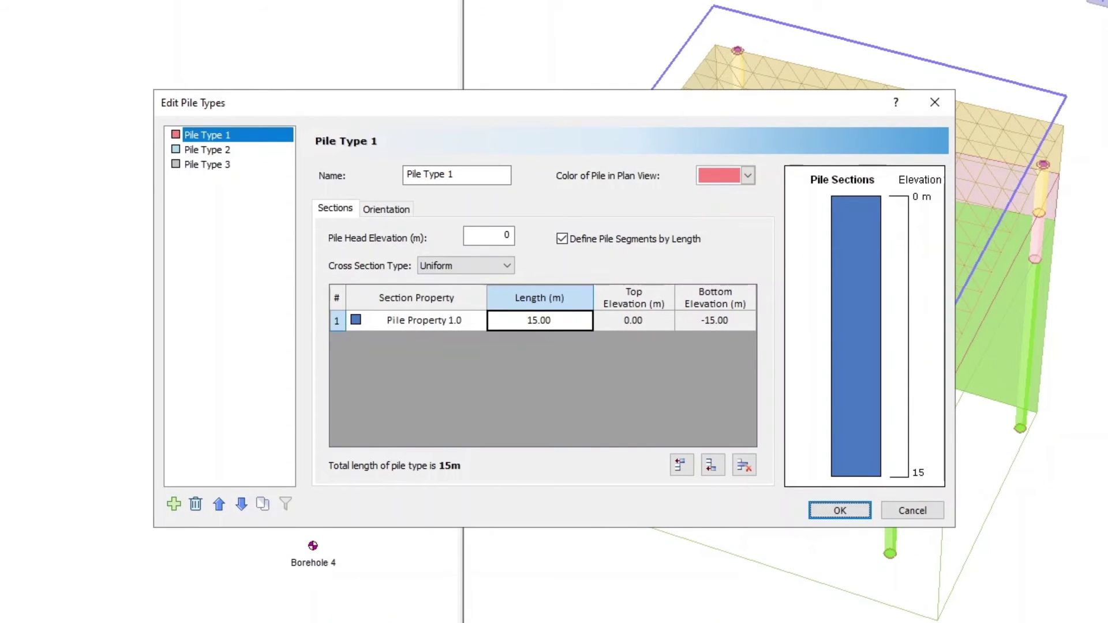
pyautogui.doubleClick(506, 236)
pyautogui.write('5')
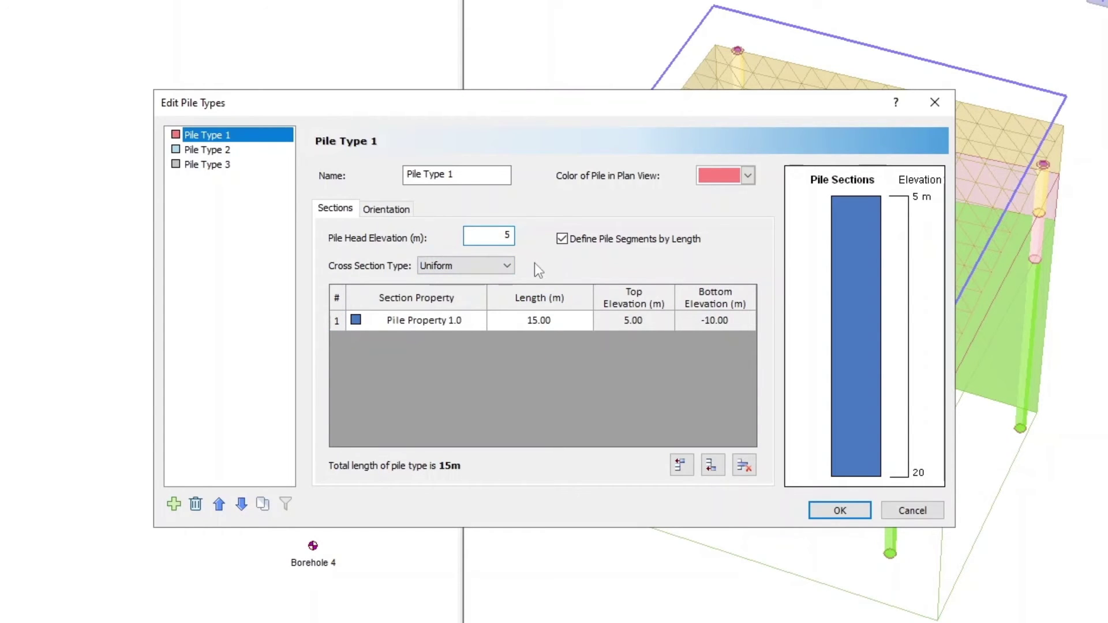
# Add two more sections and set the three section lengths to 9, 1 and 10 m.
pyautogui.click(713, 465)
pyautogui.click(713, 465)
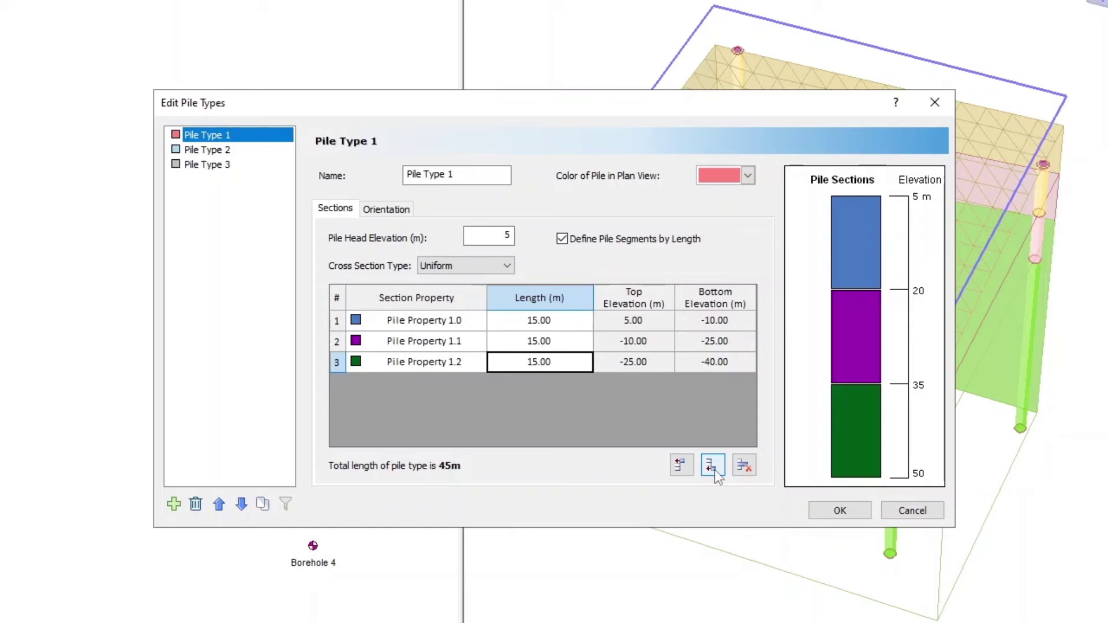
pyautogui.click(540, 319)
pyautogui.press('BackSpace')
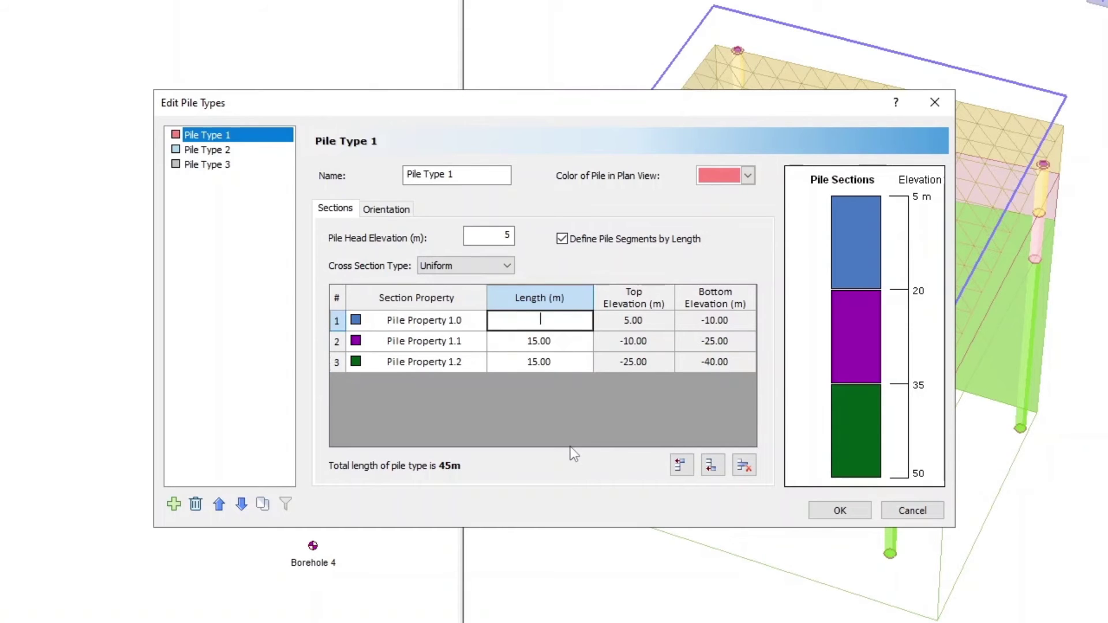
pyautogui.write('9')
pyautogui.press('Return')
pyautogui.click(558, 337)
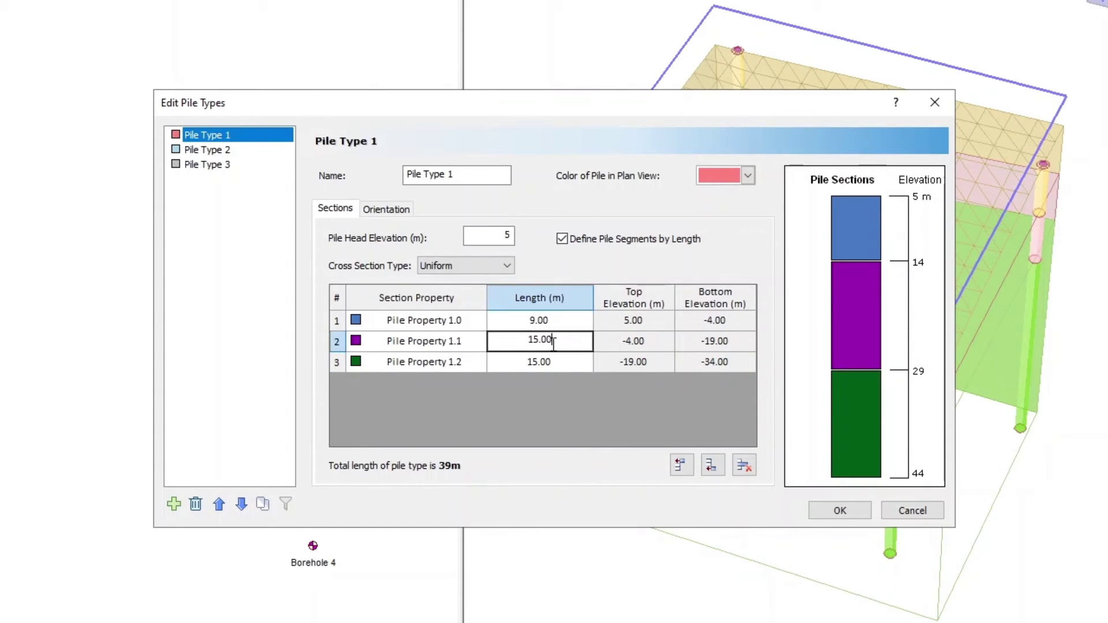
pyautogui.write('1')
pyautogui.press('Return')
pyautogui.click(540, 361)
pyautogui.write('10')
pyautogui.press('Return')
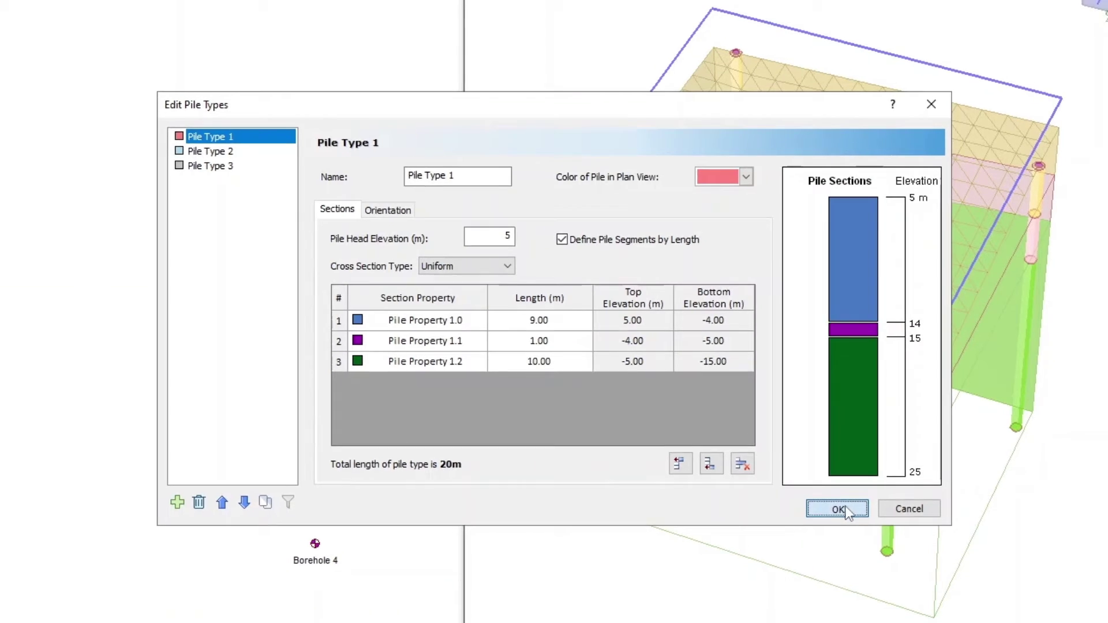
pyautogui.click(841, 510)
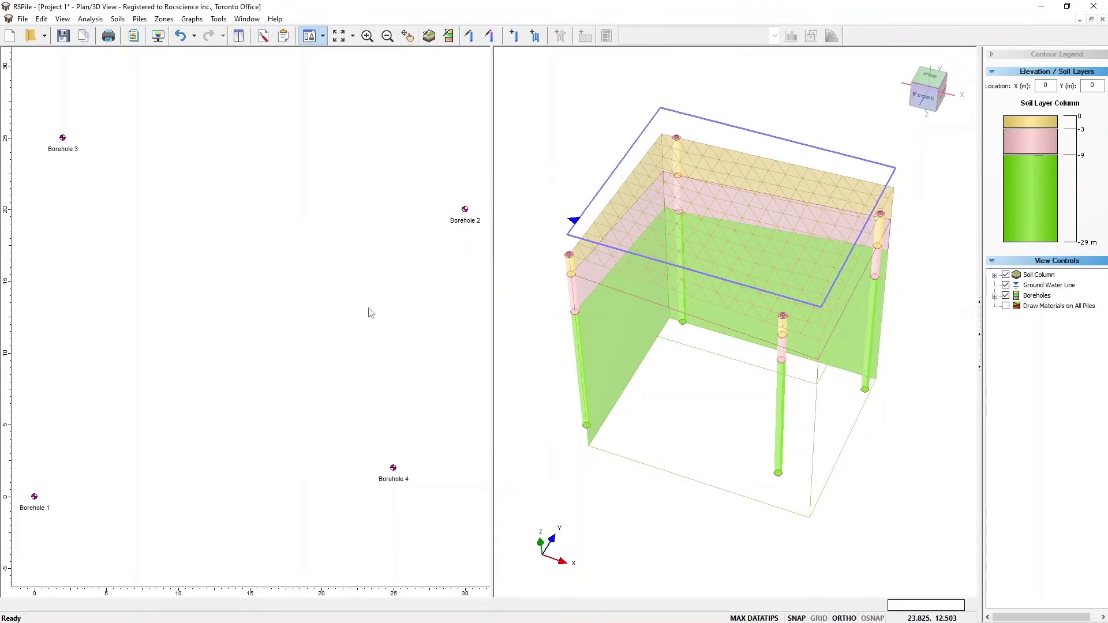
# Start a new pile and set its location to X 14 m, Y 14 m.
pyautogui.click(140, 19)
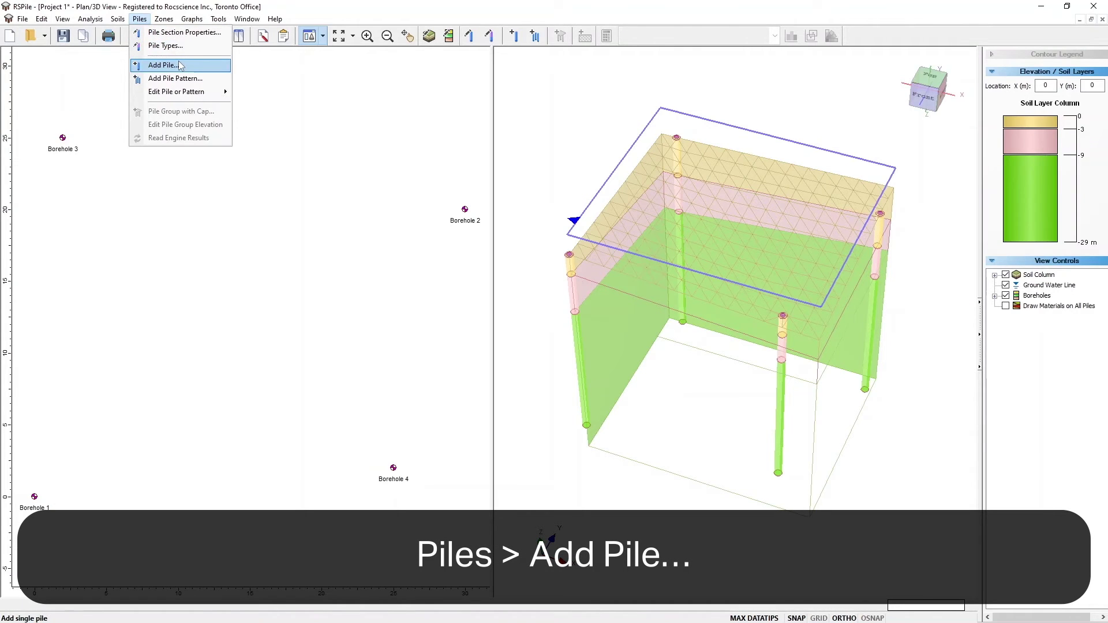
pyautogui.click(514, 37)
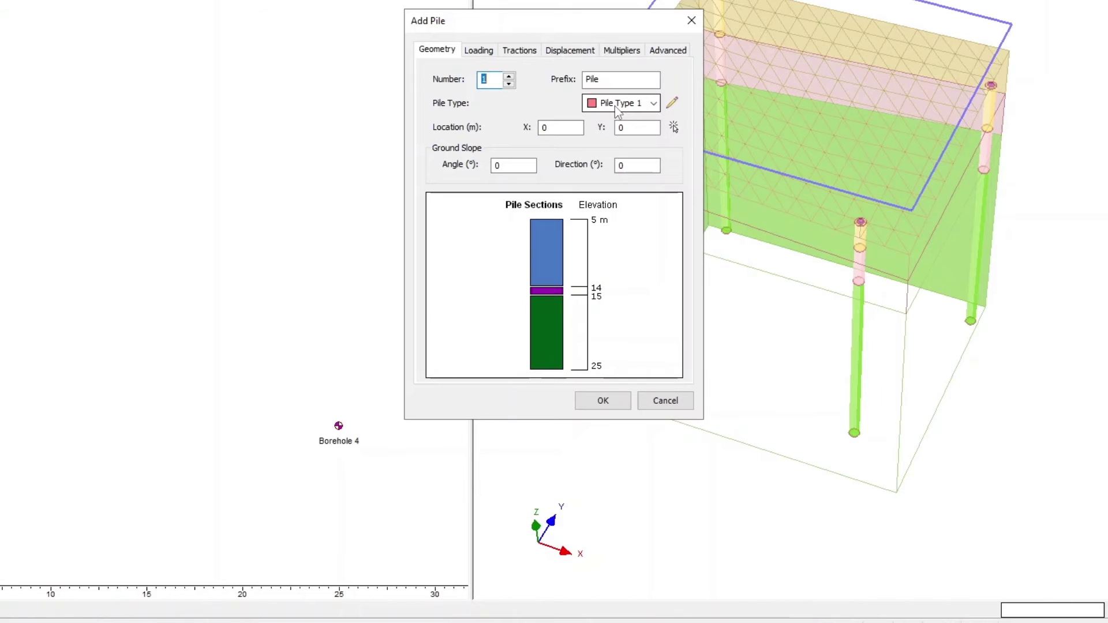
pyautogui.click(673, 126)
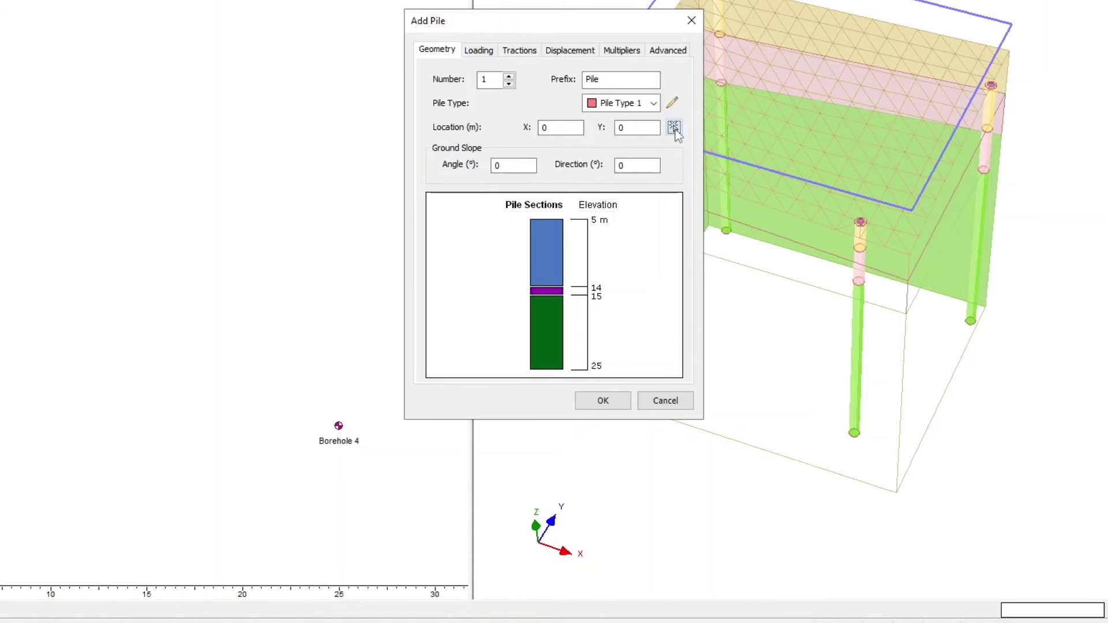
pyautogui.doubleClick(571, 127)
pyautogui.write('14')
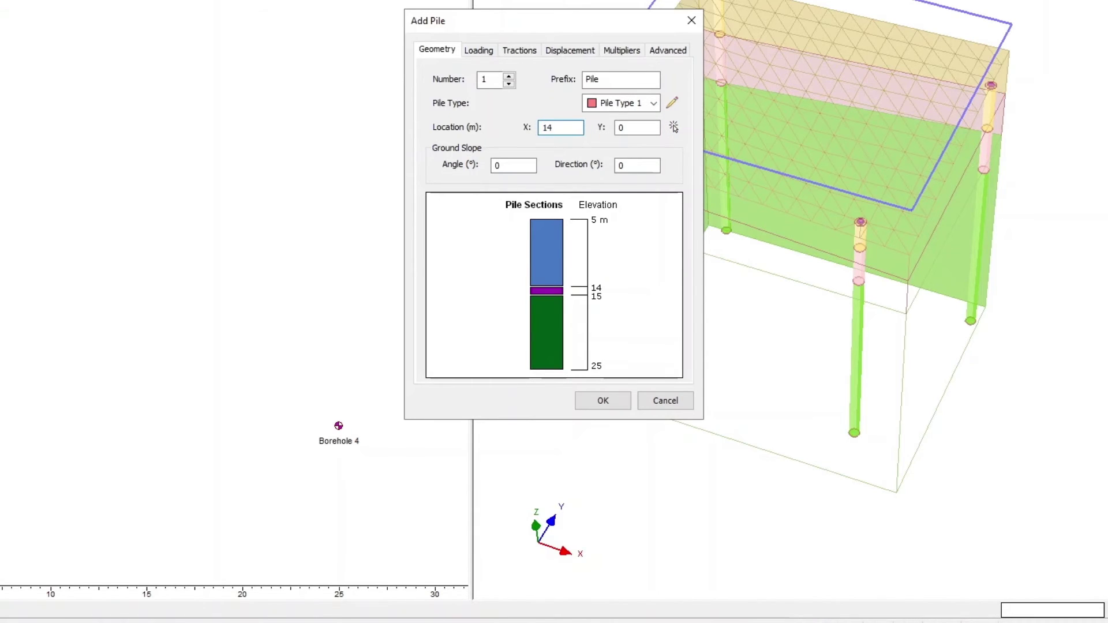
pyautogui.press('Tab')
pyautogui.write('14')
# Create a General load property with two 25 kN Shear X rows at depths 0 and 1 m.
pyautogui.click(476, 55)
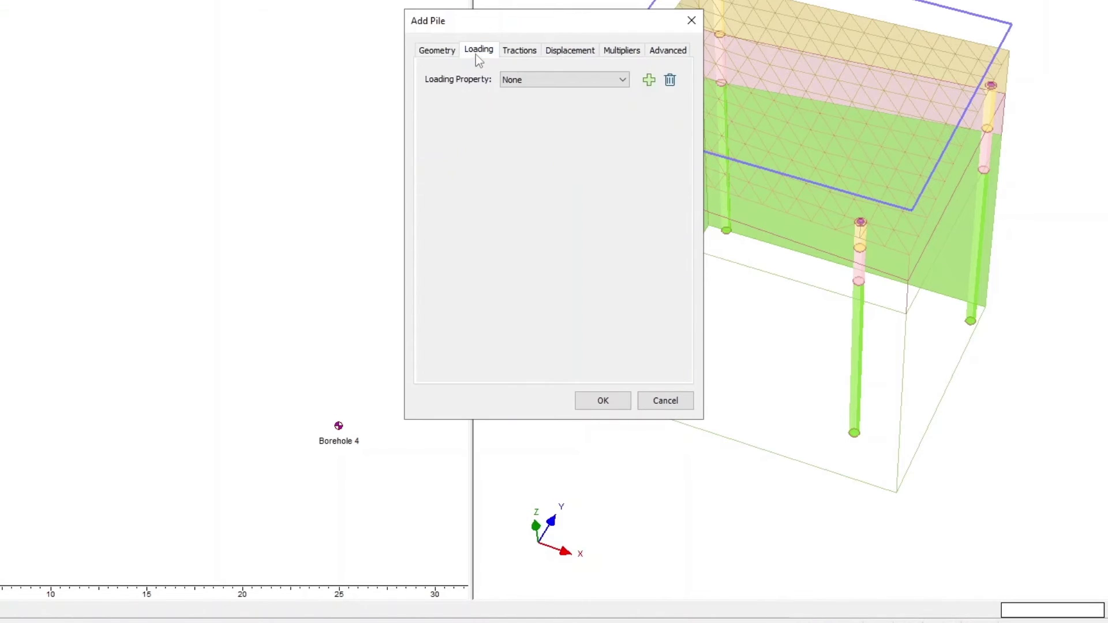
pyautogui.click(647, 79)
pyautogui.click(610, 148)
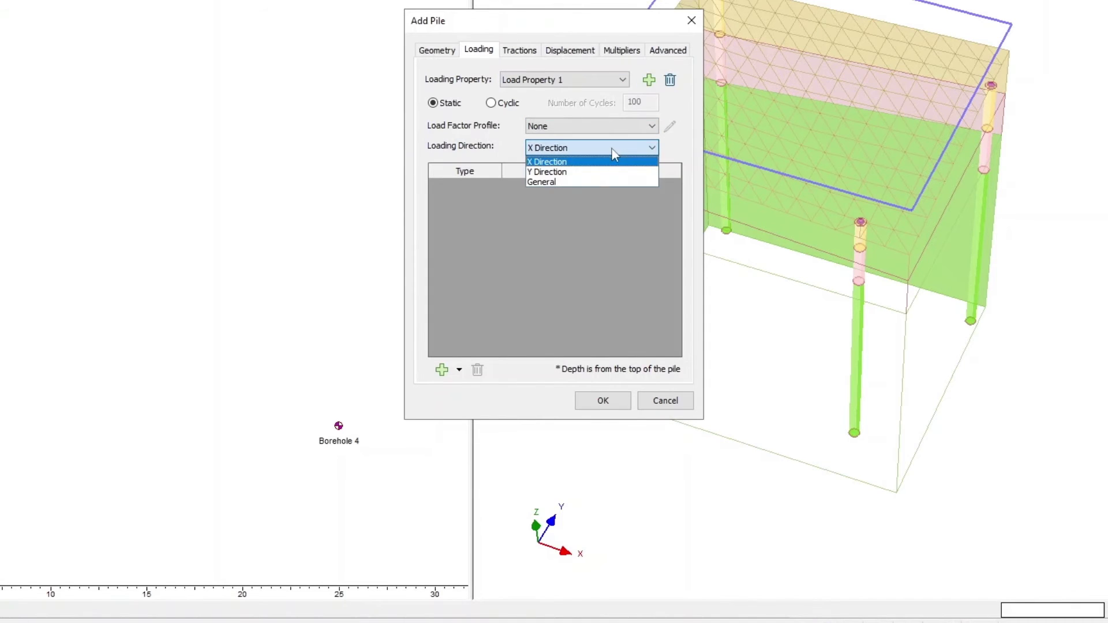
pyautogui.click(599, 181)
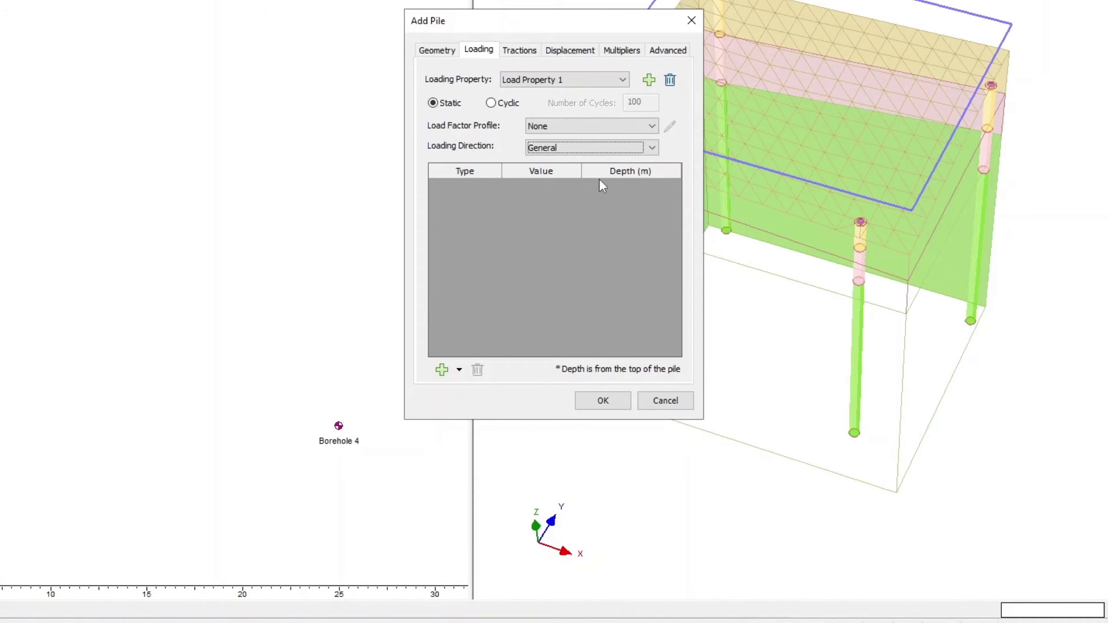
pyautogui.click(460, 371)
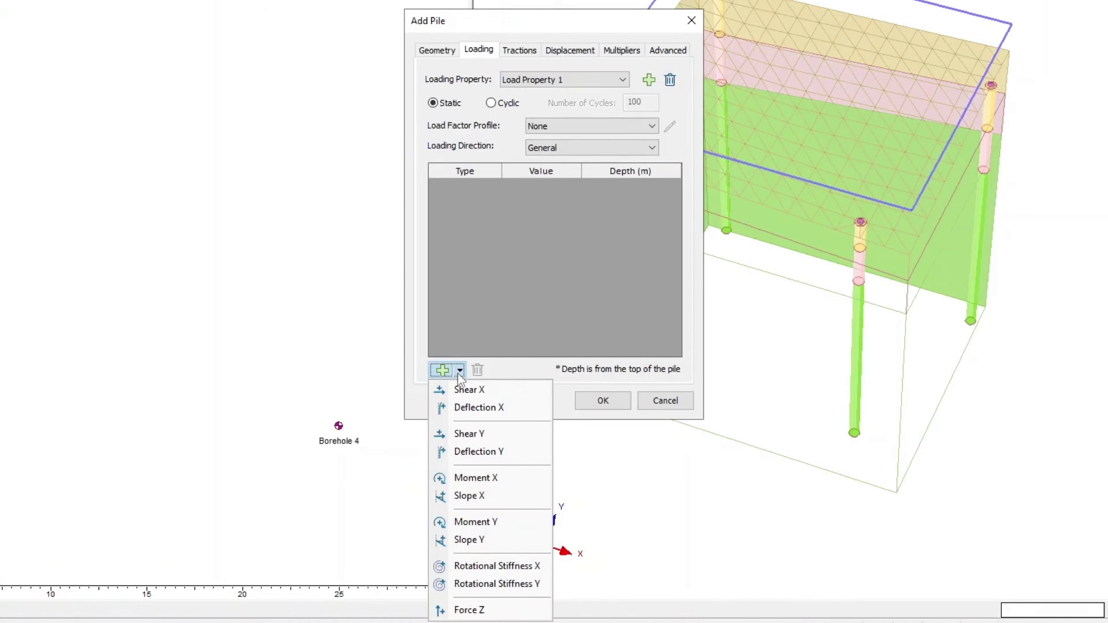
pyautogui.click(462, 391)
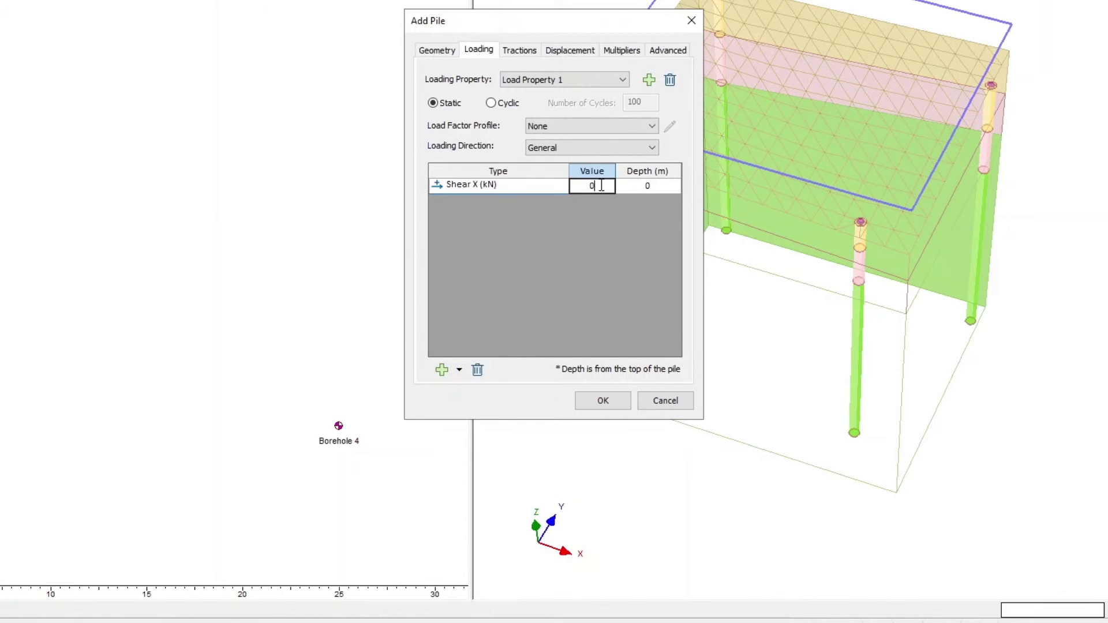
pyautogui.write('25')
pyautogui.click(459, 370)
pyautogui.click(456, 390)
pyautogui.click(597, 205)
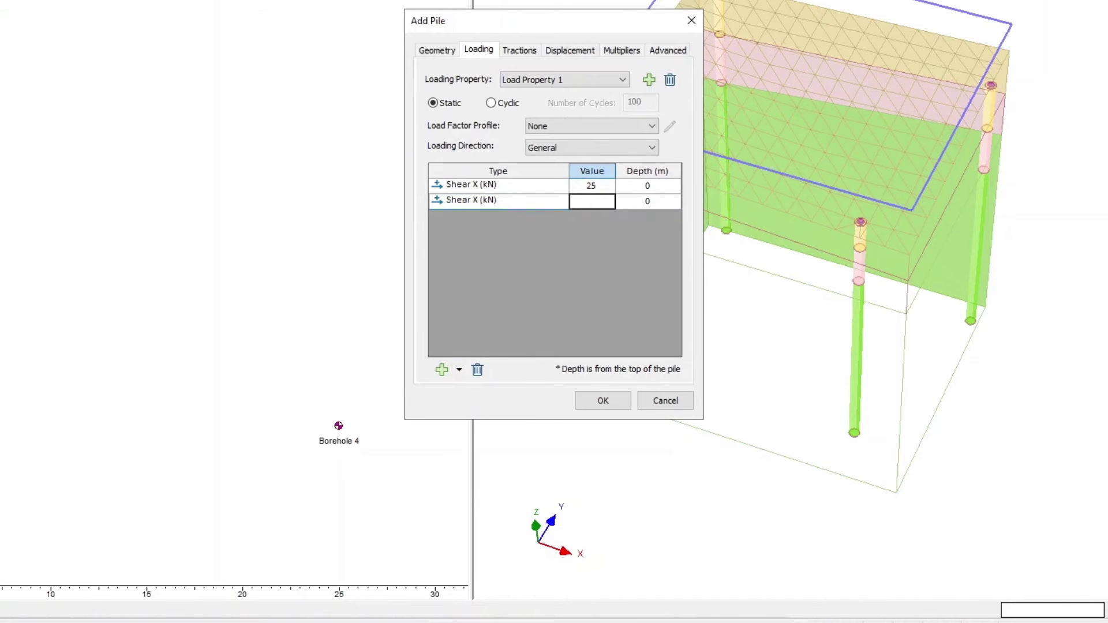
pyautogui.write('25')
pyautogui.press('Tab')
pyautogui.write('1')
# Add two Rotational Stiffness Y rows of 1e+09 at depths 0 and 1 m.
pyautogui.click(459, 370)
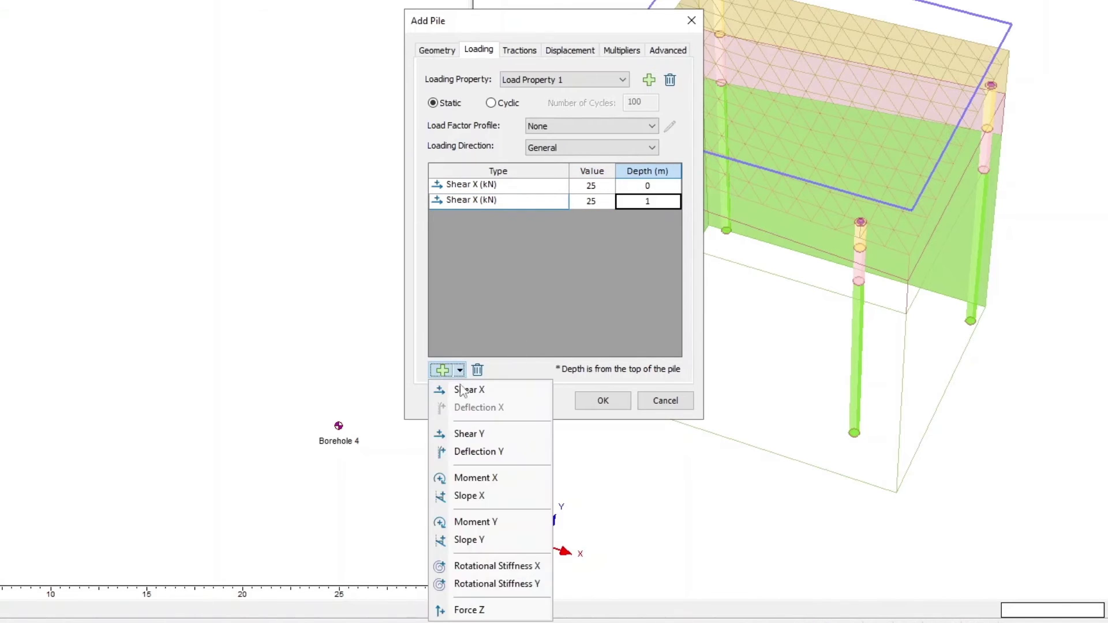
pyautogui.click(504, 583)
pyautogui.click(596, 217)
pyautogui.write('1e+09')
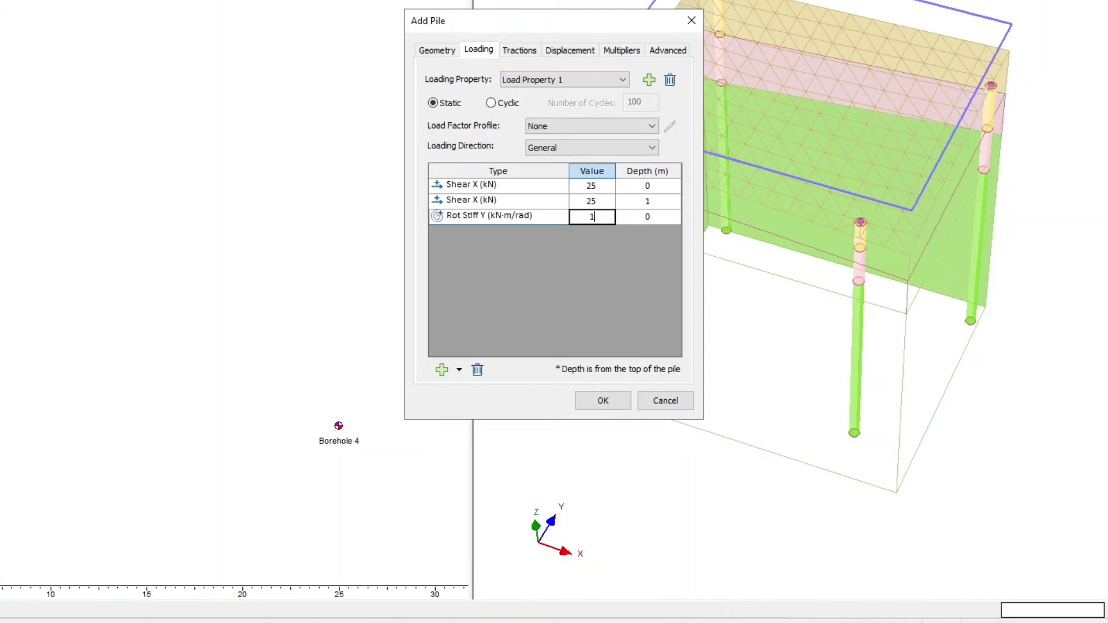
pyautogui.click(459, 369)
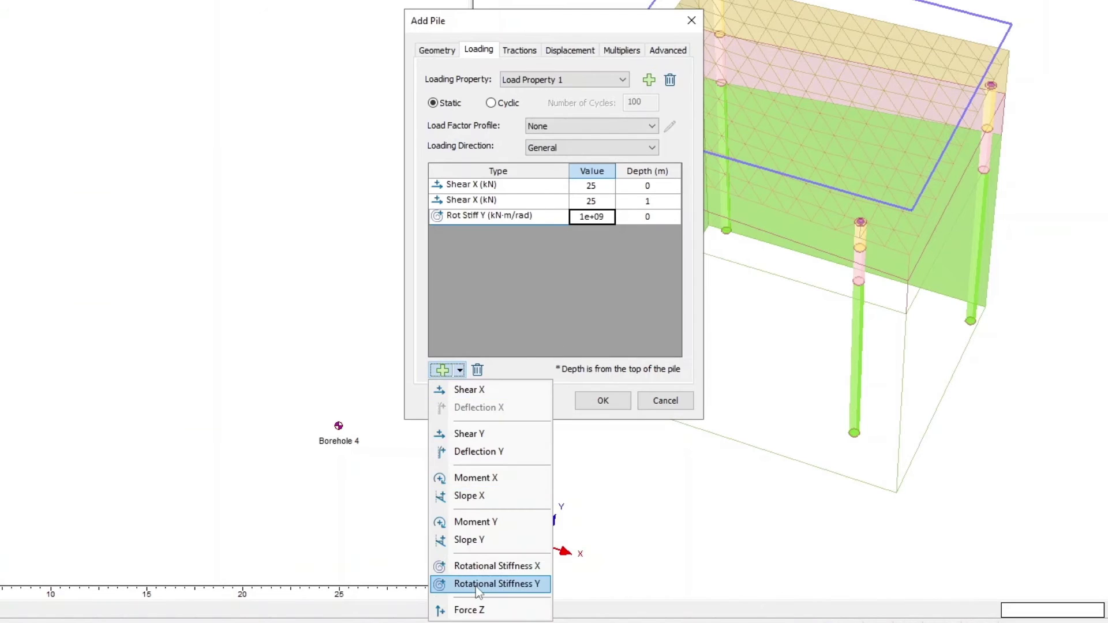
pyautogui.click(502, 581)
pyautogui.click(595, 232)
pyautogui.press('BackSpace')
pyautogui.write('1e+09')
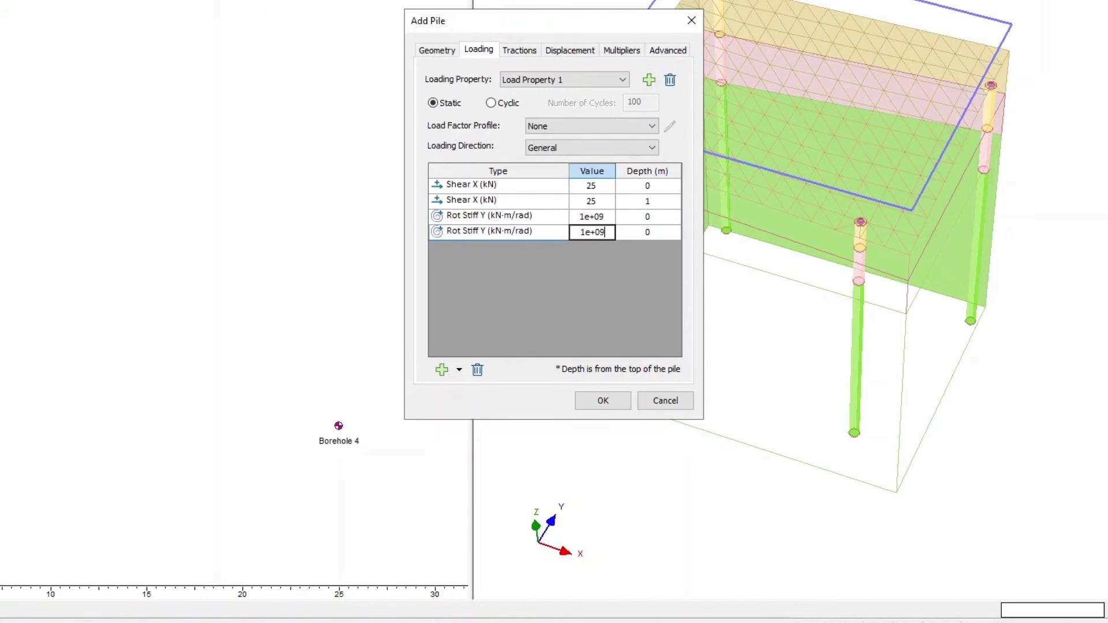
pyautogui.press('Tab')
pyautogui.write('1')
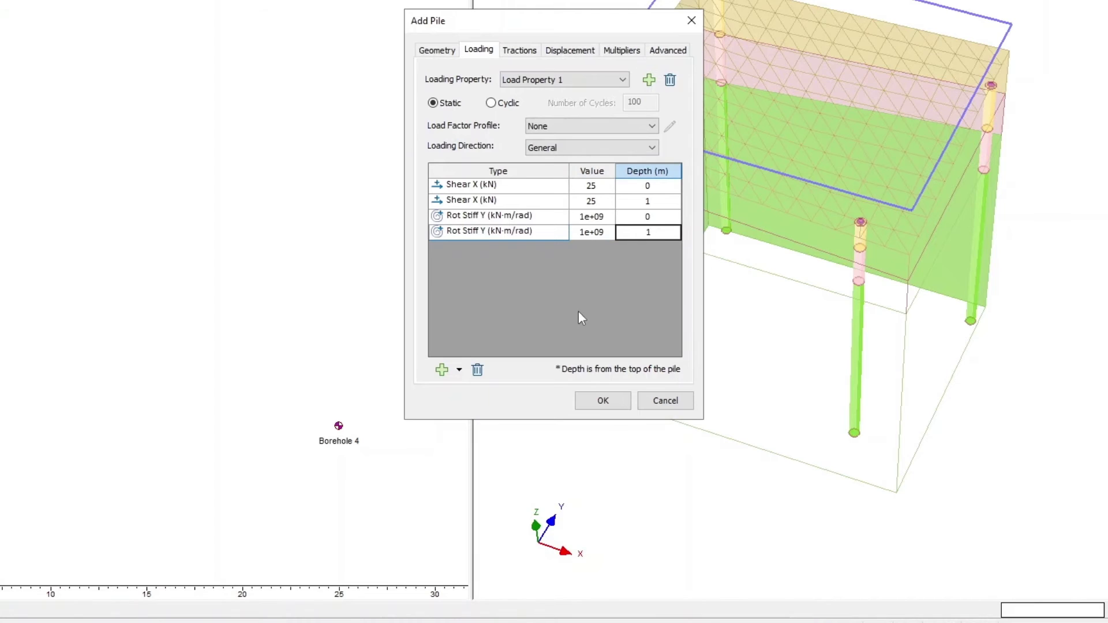
# Create a traction property with an Axis X traction of 6→4 kN/m over 2–5 m.
pyautogui.click(526, 53)
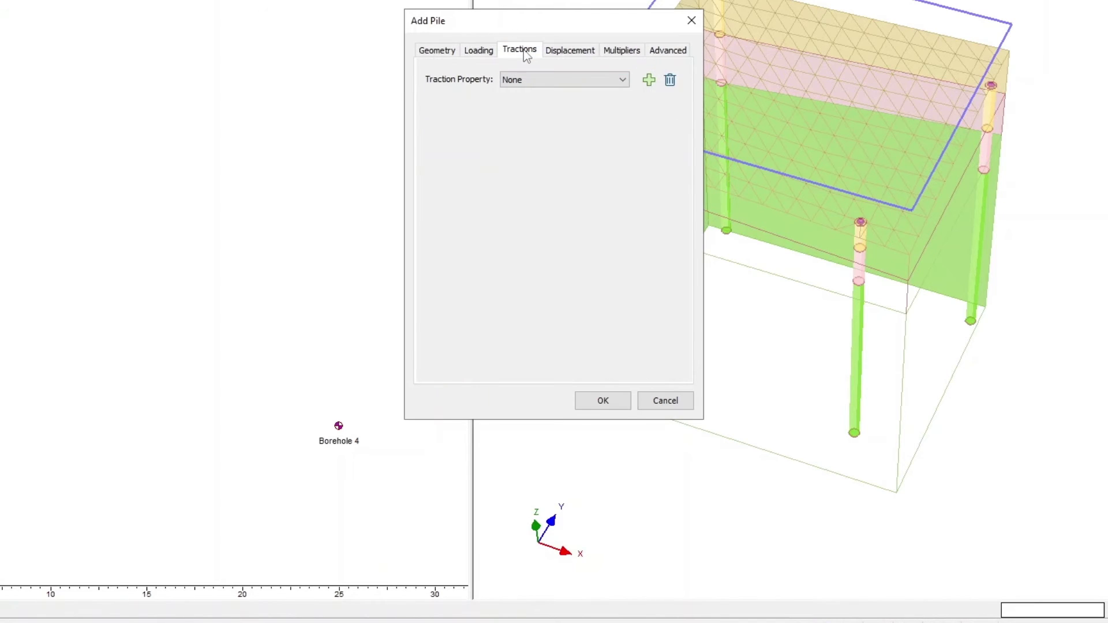
pyautogui.click(649, 80)
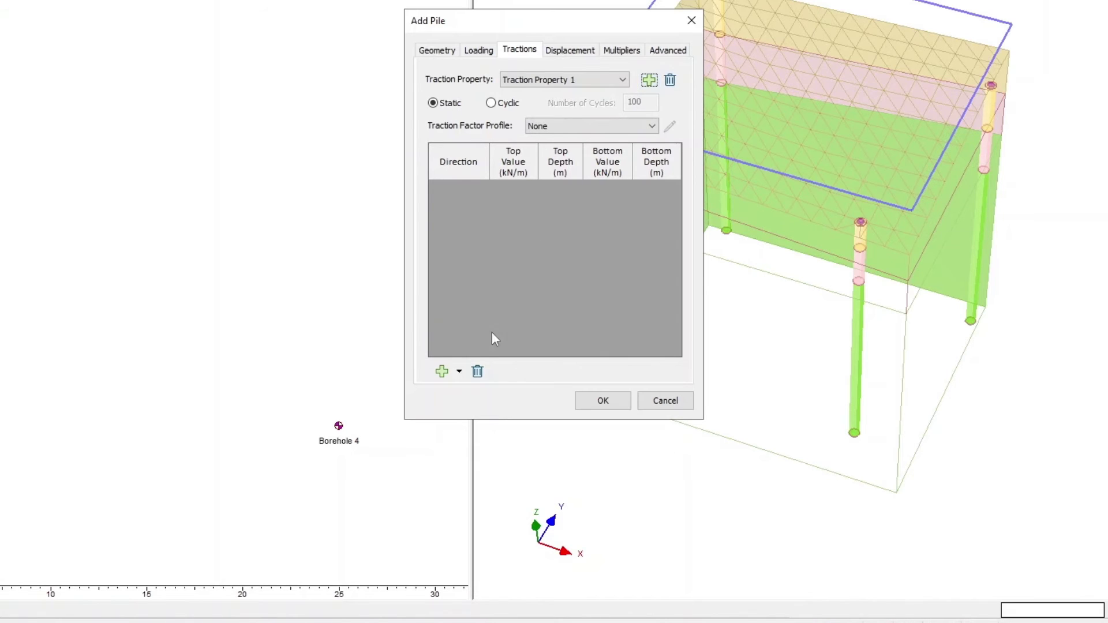
pyautogui.click(459, 372)
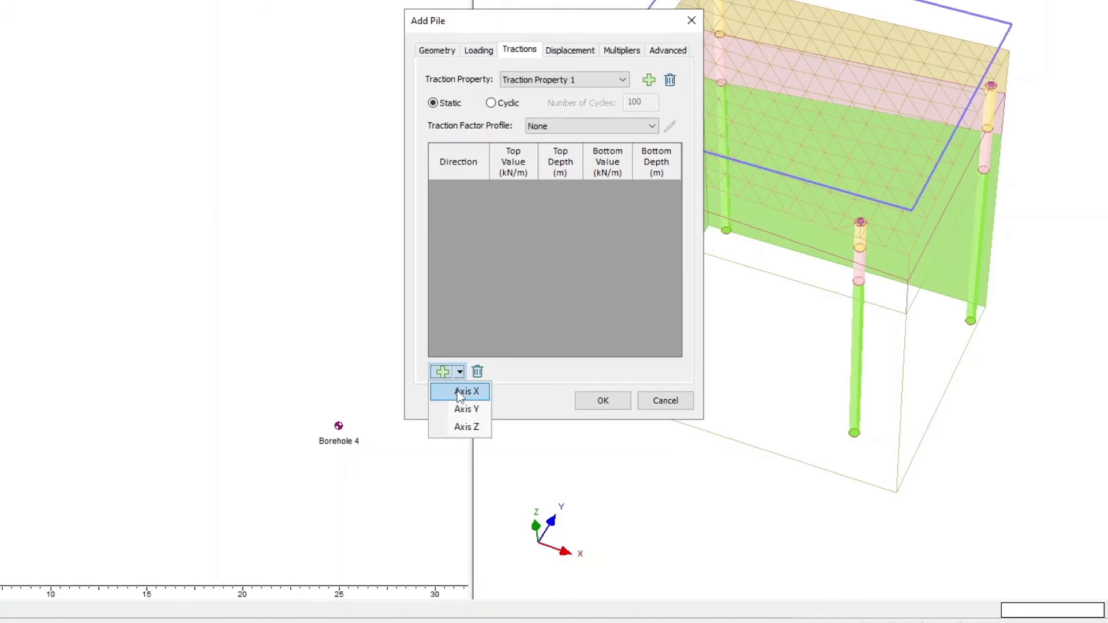
pyautogui.click(459, 390)
pyautogui.click(515, 190)
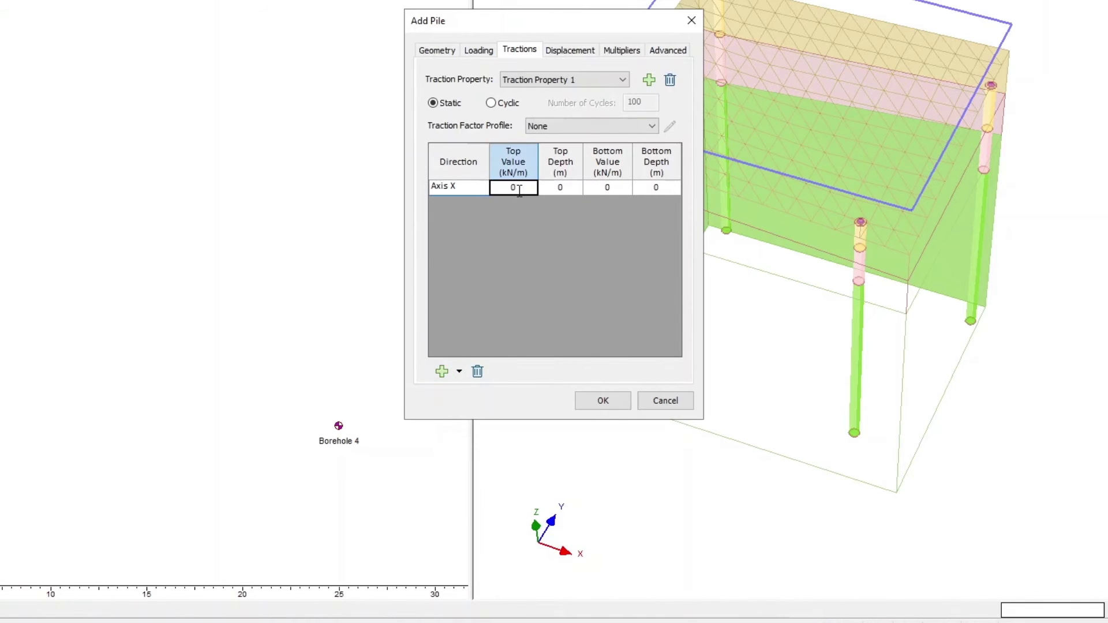
pyautogui.press('BackSpace')
pyautogui.write('6')
pyautogui.press('Tab')
pyautogui.press('BackSpace')
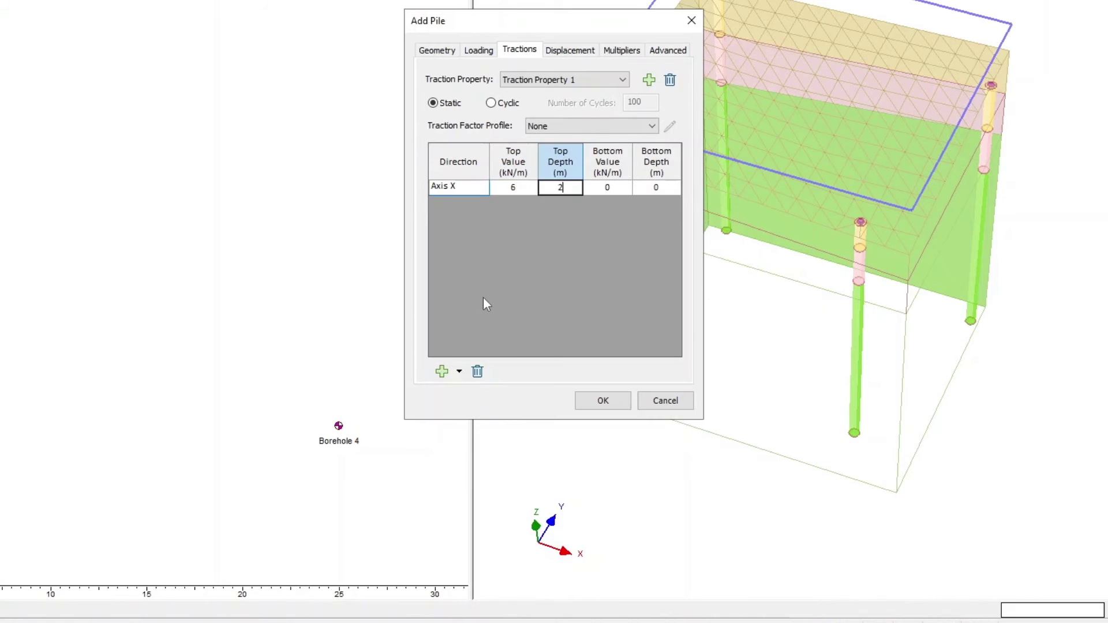
pyautogui.write('2')
pyautogui.press('Tab')
pyautogui.press('BackSpace')
pyautogui.write('4')
pyautogui.press('Tab')
pyautogui.press('BackSpace')
pyautogui.write('5')
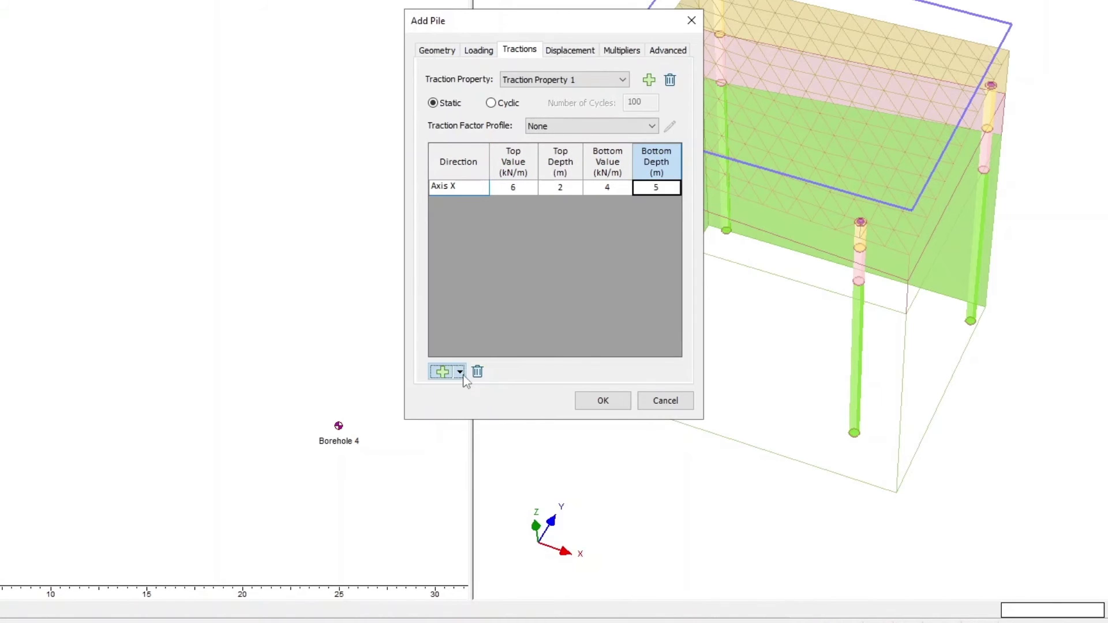
# Add a second Axis X traction of 4→3 kN/m over 5–6.5 m and place the pile.
pyautogui.click(459, 371)
pyautogui.click(465, 392)
pyautogui.press('BackSpace')
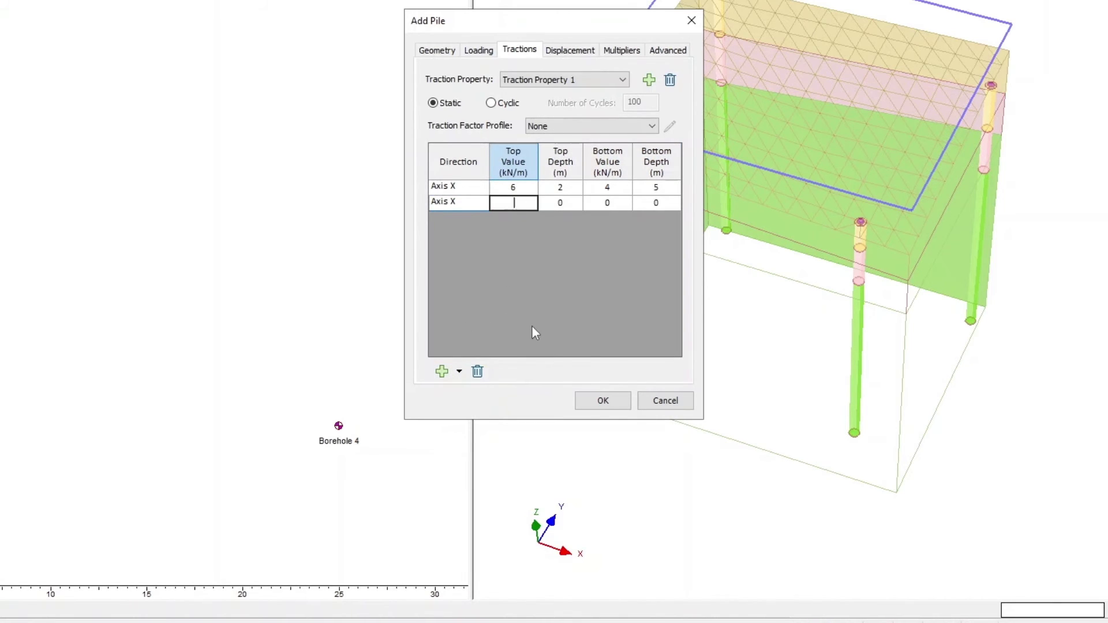
pyautogui.write('4')
pyautogui.press('Tab')
pyautogui.press('BackSpace')
pyautogui.write('5')
pyautogui.press('Tab')
pyautogui.press('BackSpace')
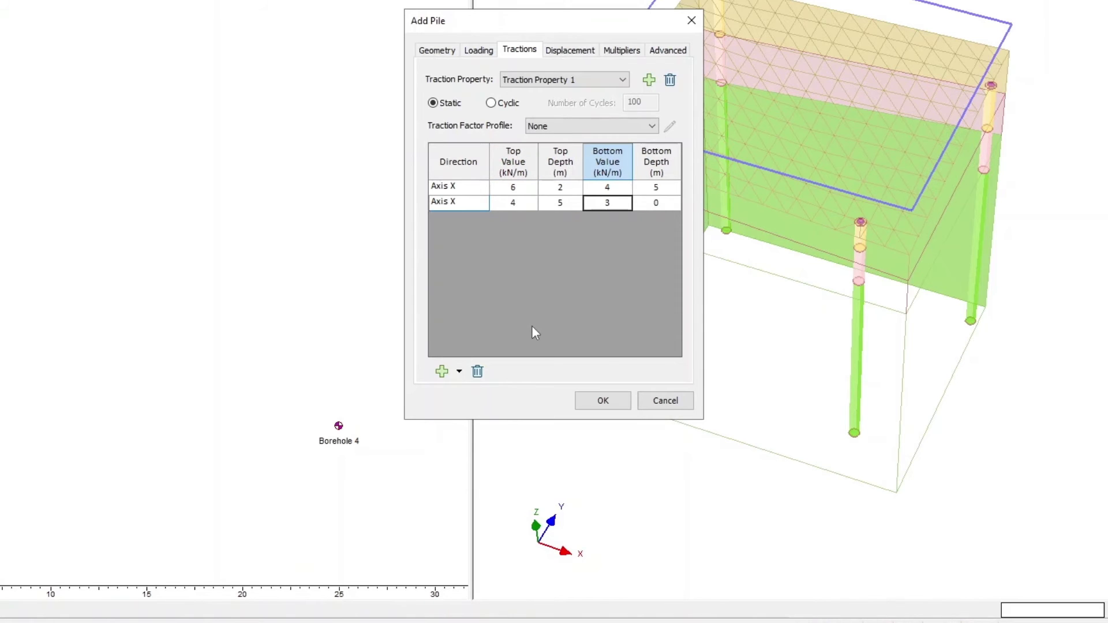
pyautogui.write('3')
pyautogui.press('Tab')
pyautogui.press('BackSpace')
pyautogui.write('6.5')
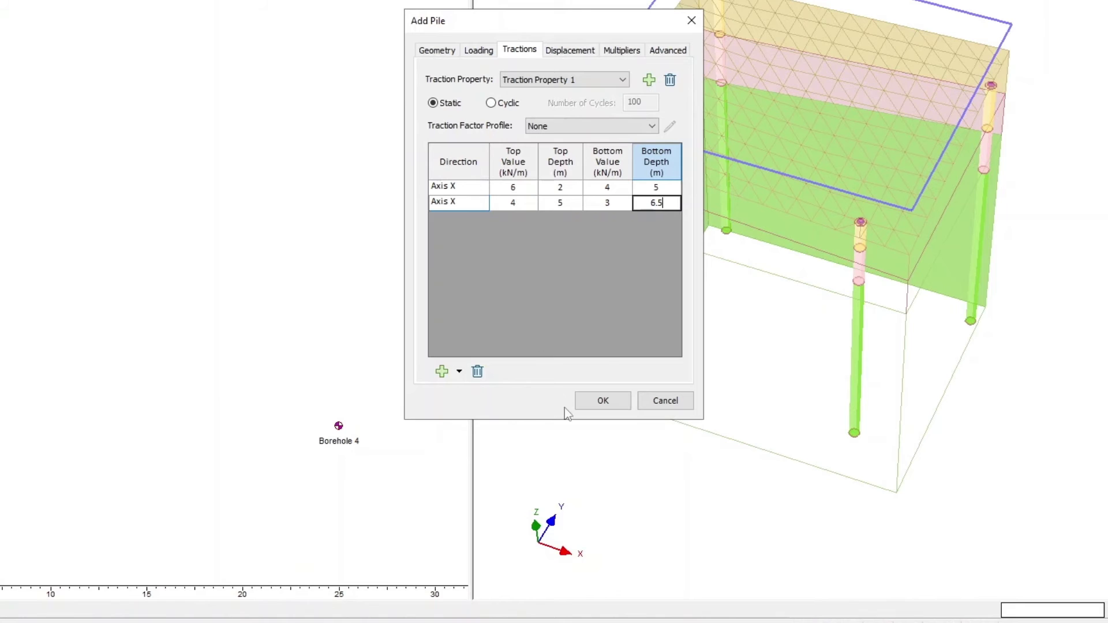
pyautogui.click(594, 405)
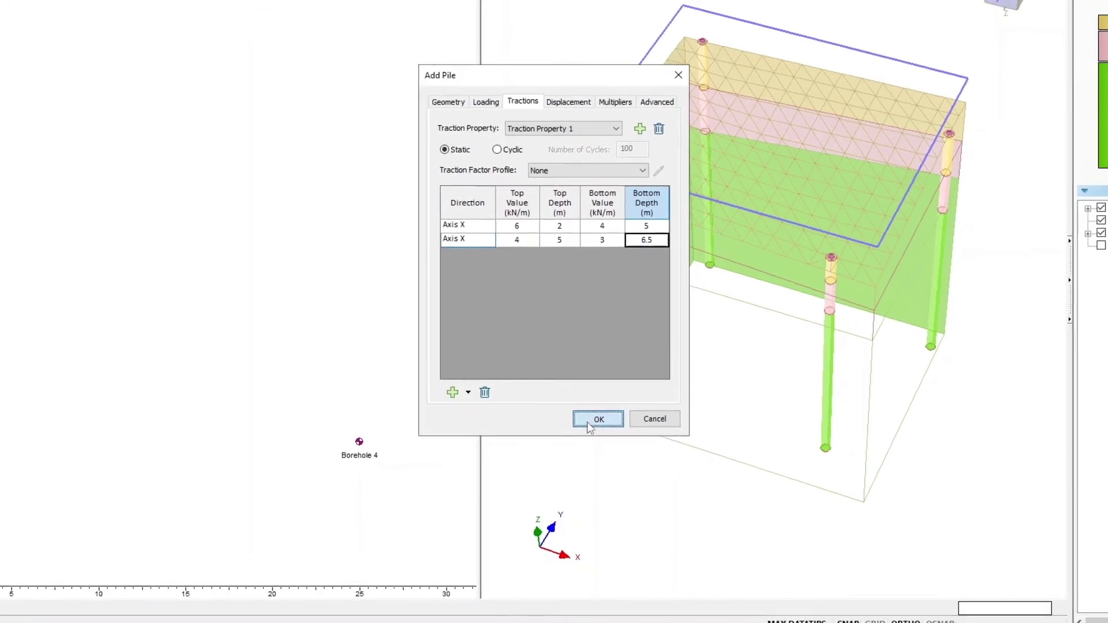
pyautogui.click(587, 420)
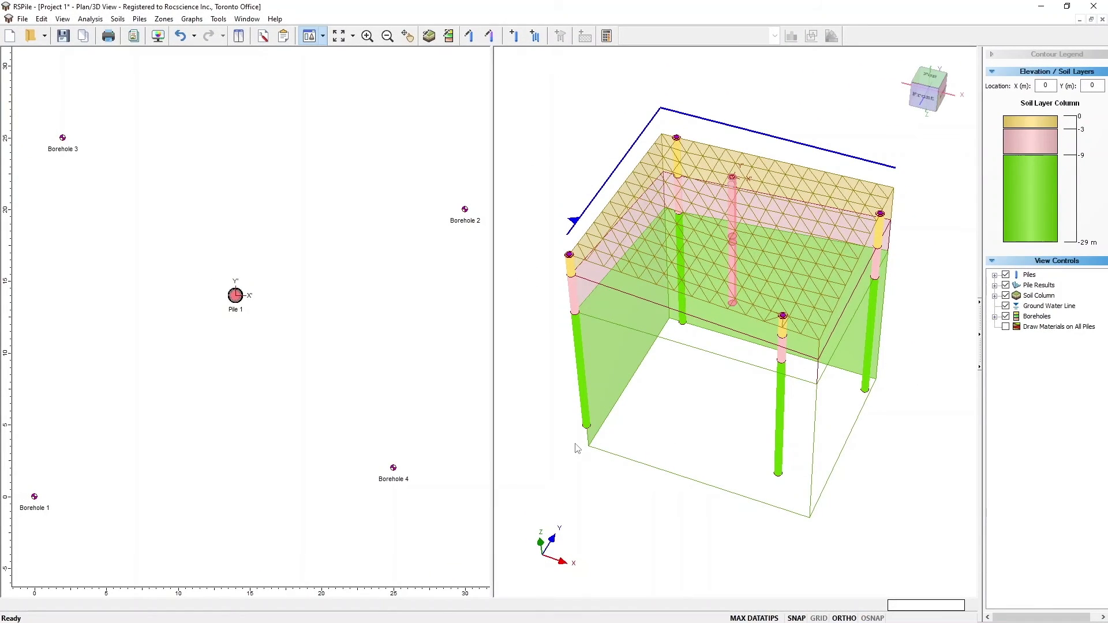
# Compute the model, re-saving the file, and display Displacement X as the result contour.
pyautogui.moveTo(240, 301)
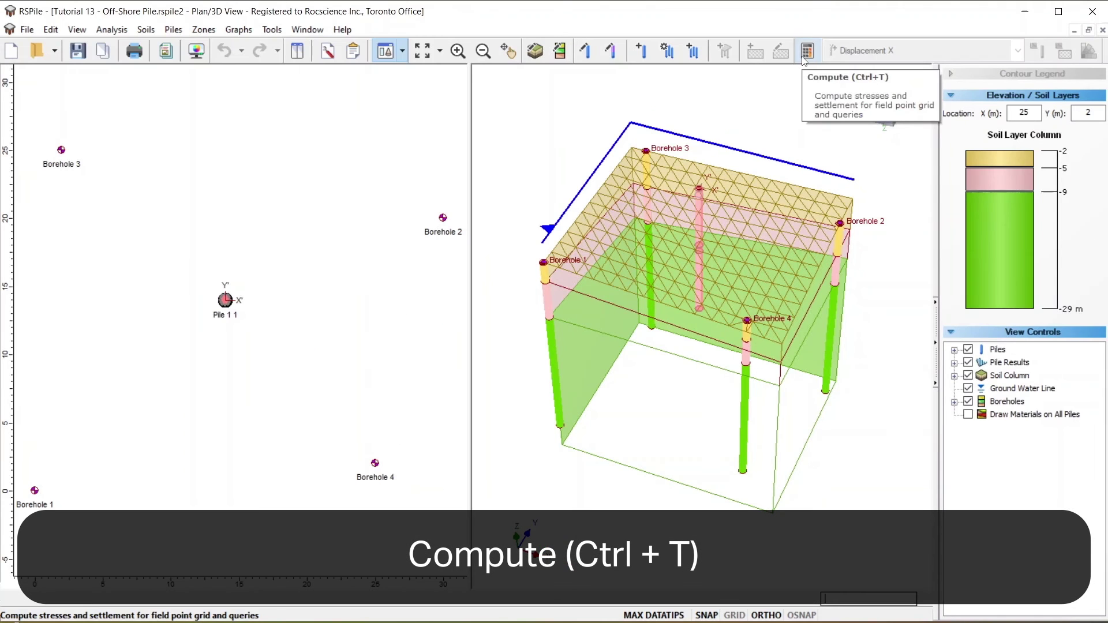
pyautogui.click(806, 55)
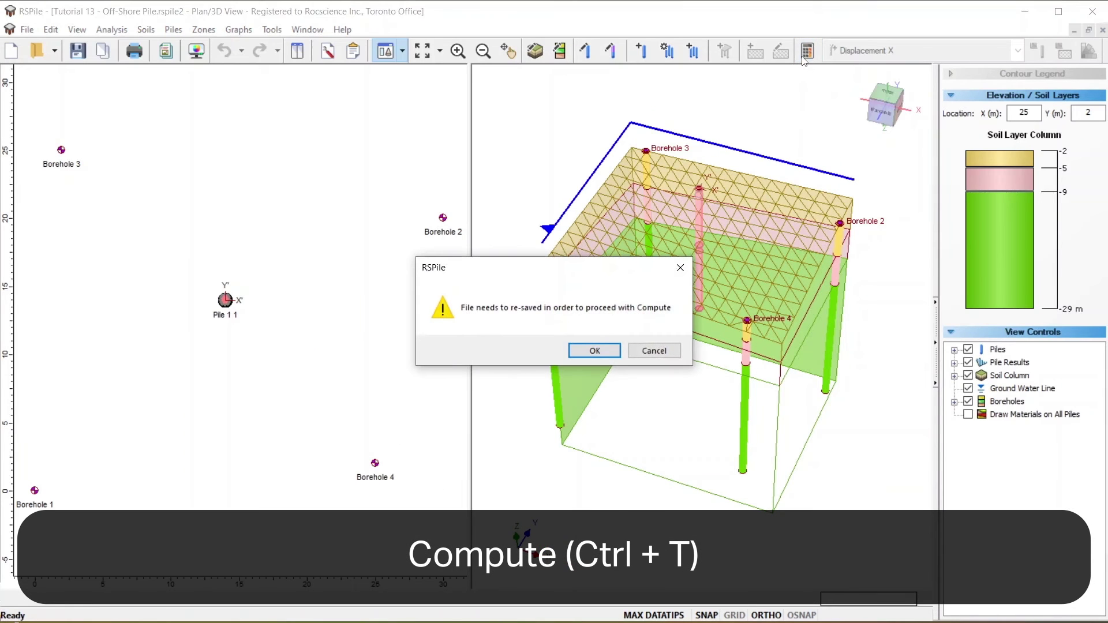
pyautogui.click(613, 351)
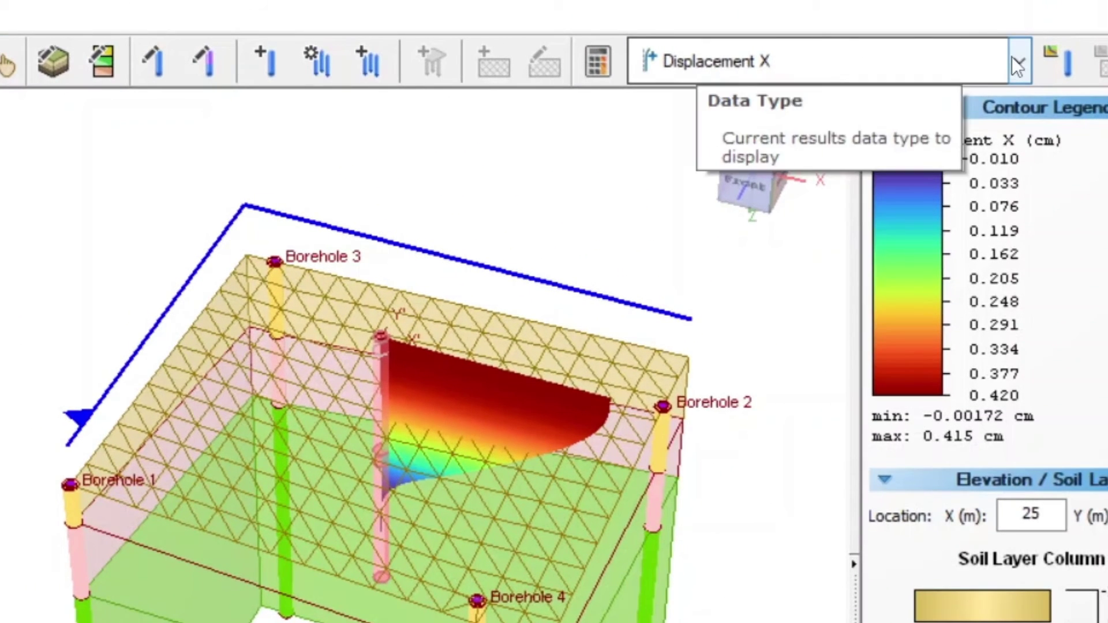
pyautogui.click(1016, 66)
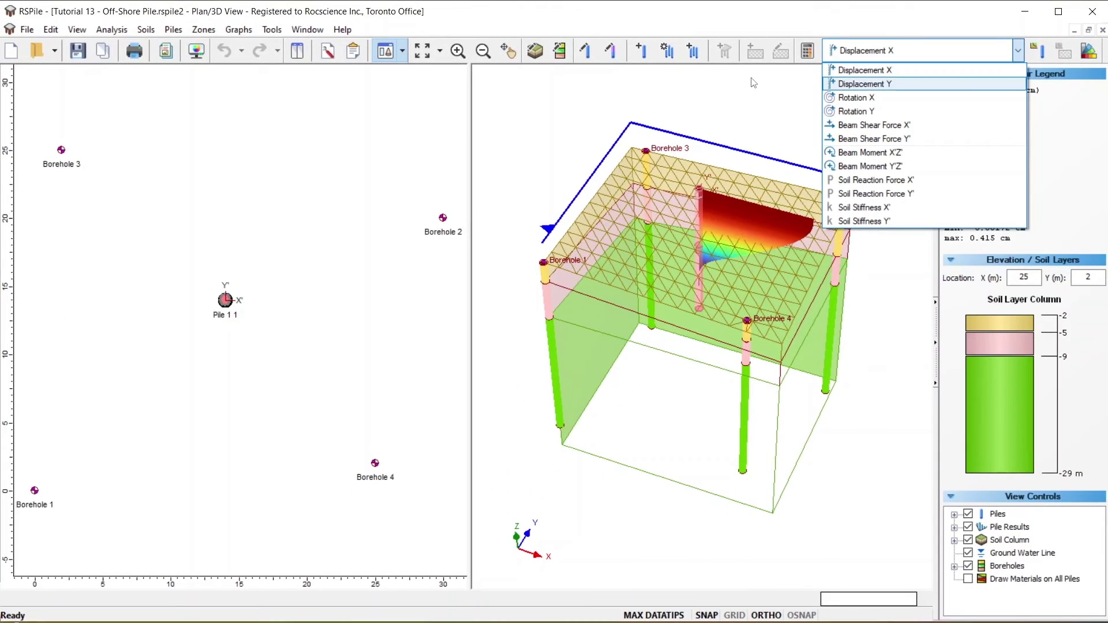
pyautogui.click(750, 82)
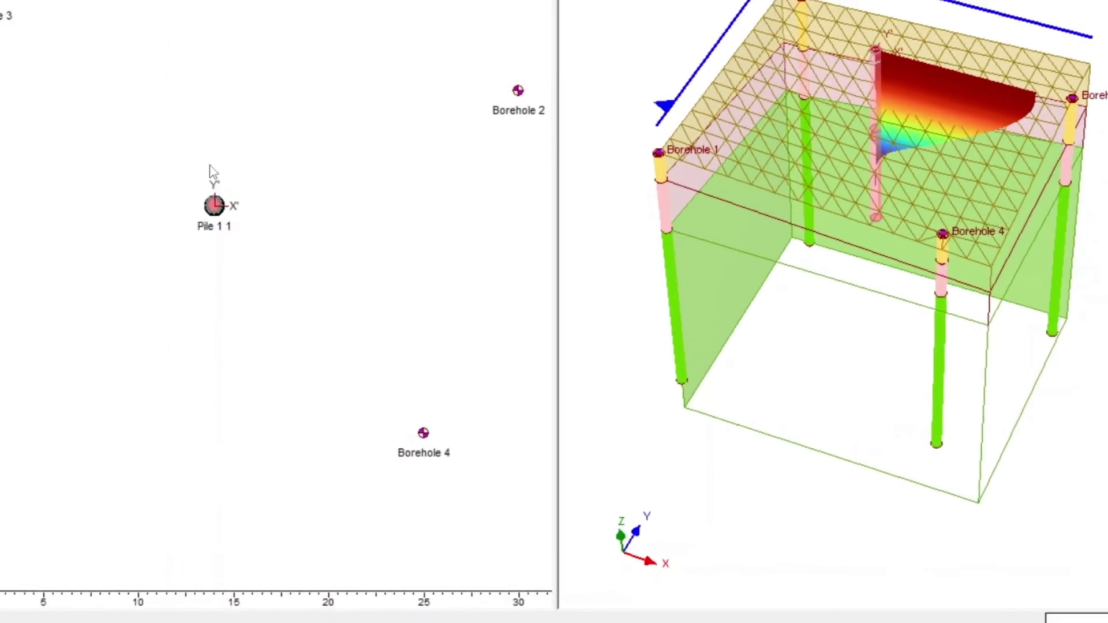
# Graph Pile 1 1's results against depth and open Edit Charts for the plots.
pyautogui.moveTo(232, 304)
pyautogui.rightClick(202, 92)
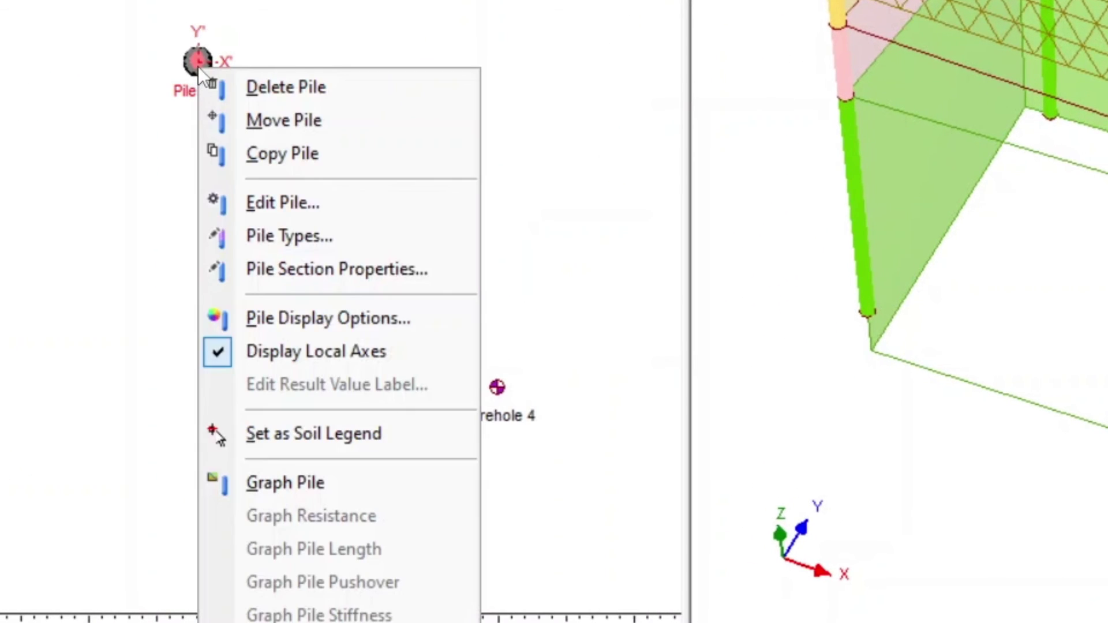
pyautogui.click(341, 483)
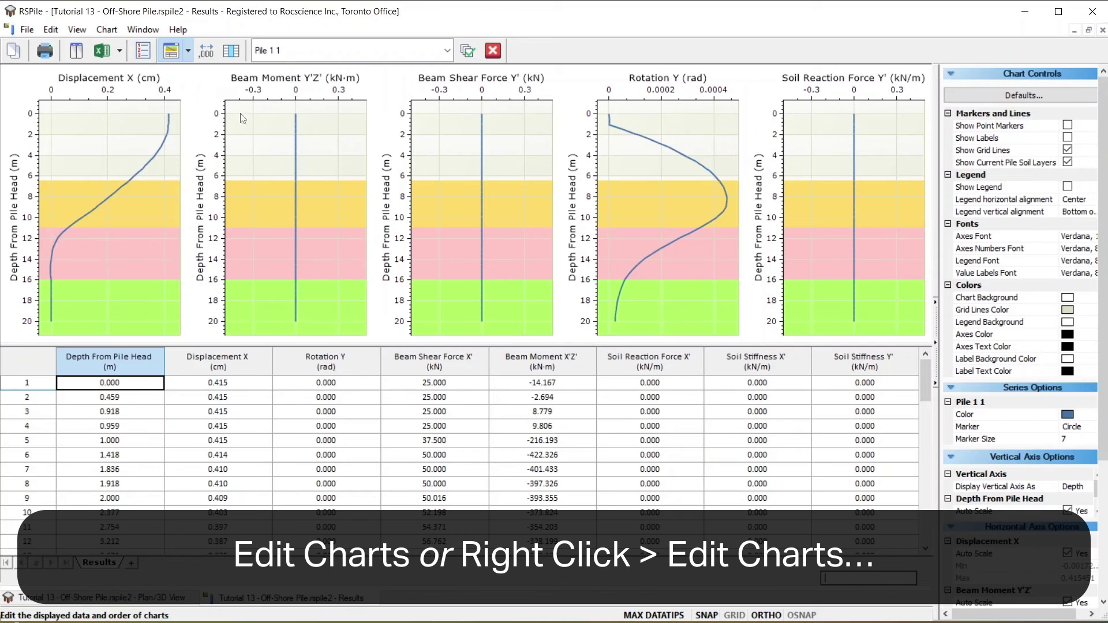
pyautogui.rightClick(267, 169)
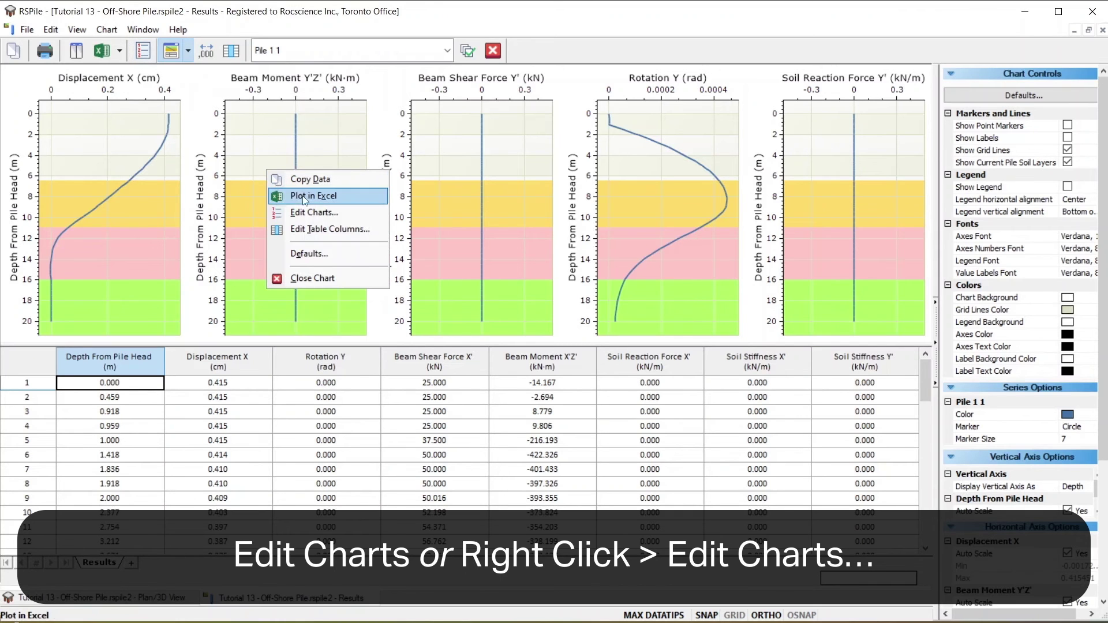
pyautogui.click(317, 215)
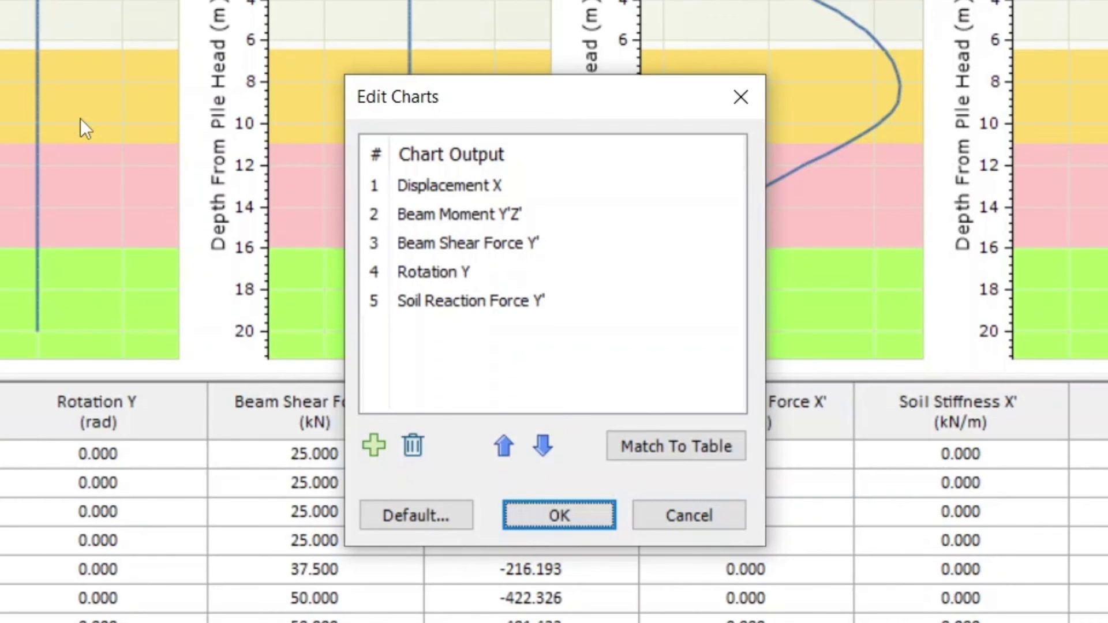
# Switch charts 2, 3 and 5 to Beam Moment X'Z', Beam Shear Force X' and Soil Reaction Force X'.
pyautogui.click(569, 220)
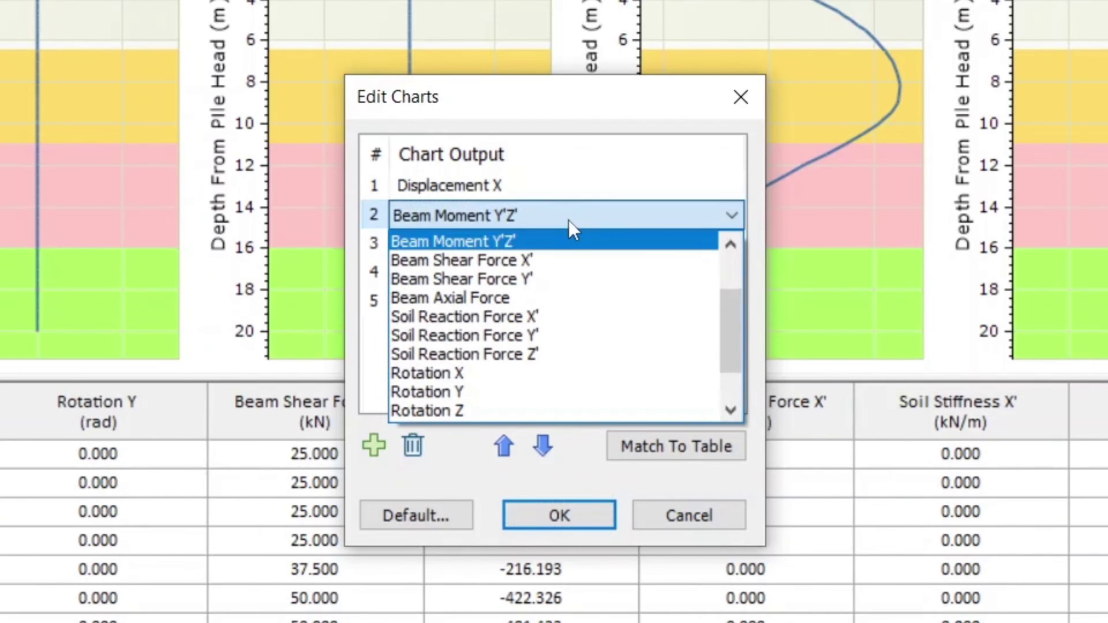
pyautogui.click(730, 245)
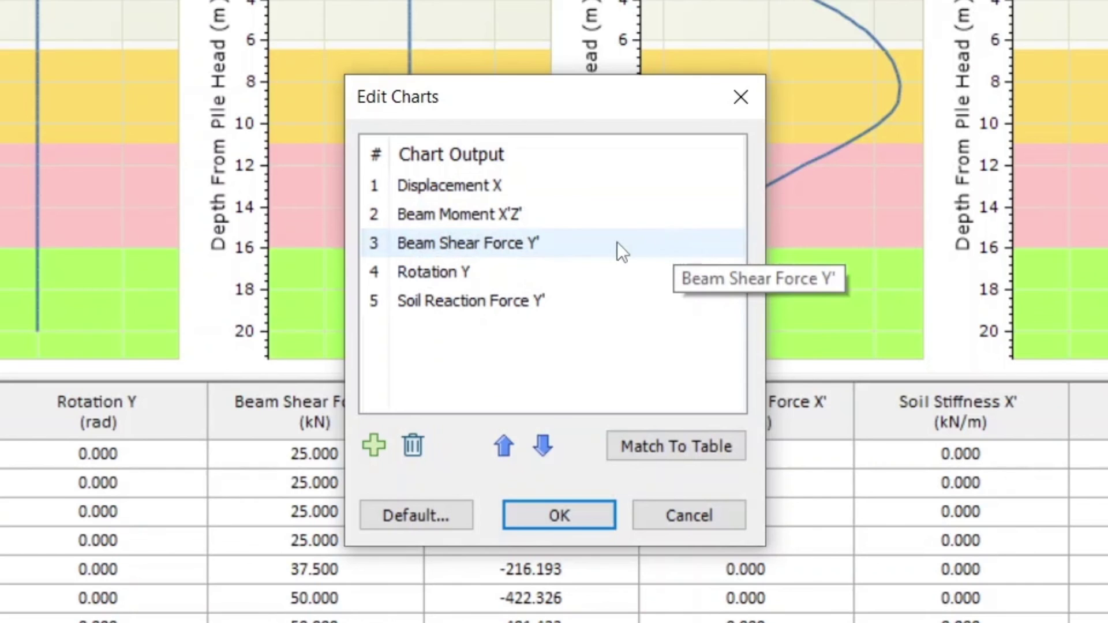
pyautogui.click(586, 248)
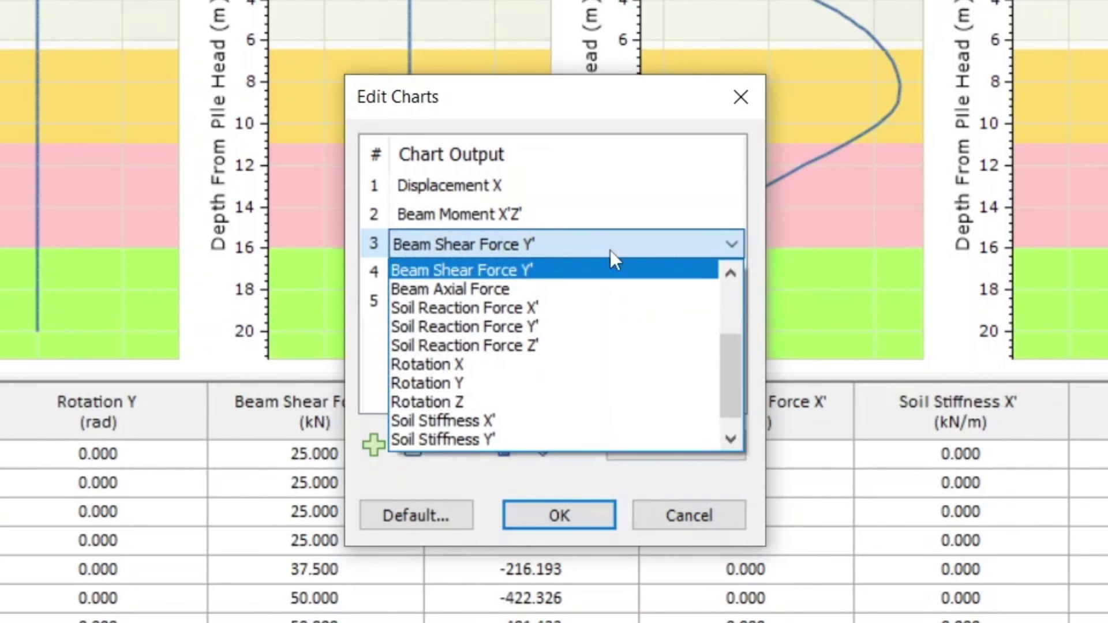
pyautogui.click(731, 272)
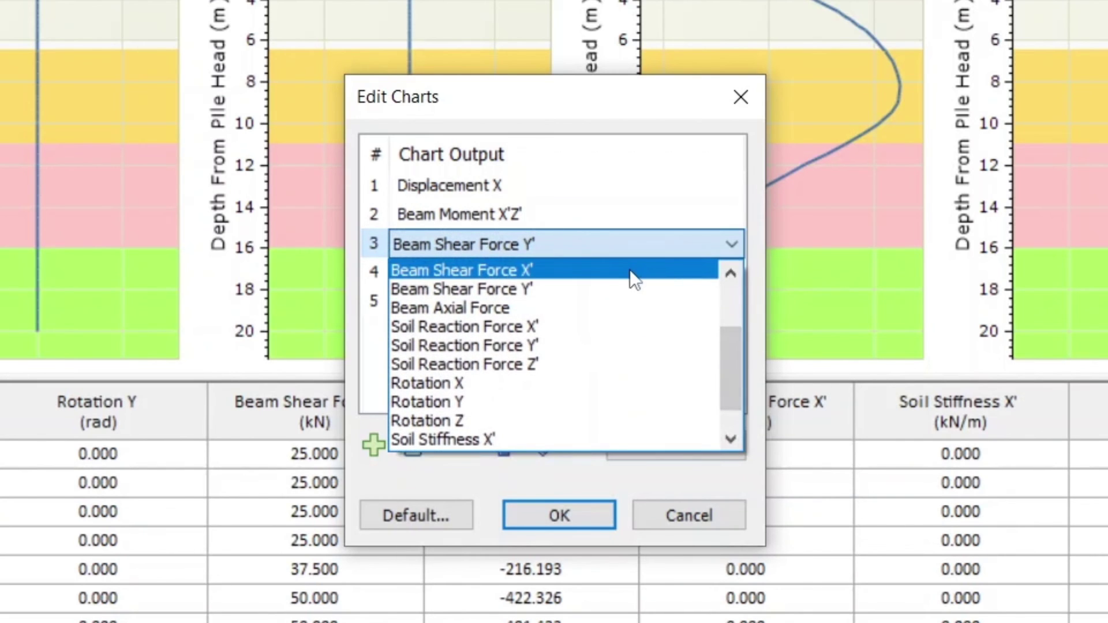
pyautogui.click(629, 269)
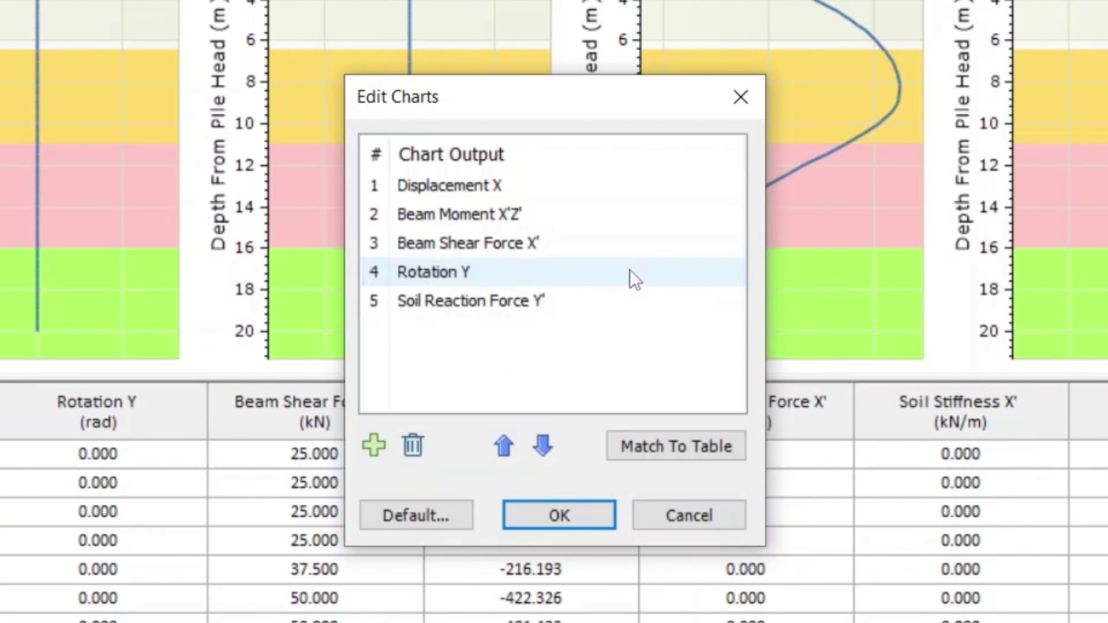
pyautogui.click(552, 305)
pyautogui.click(552, 306)
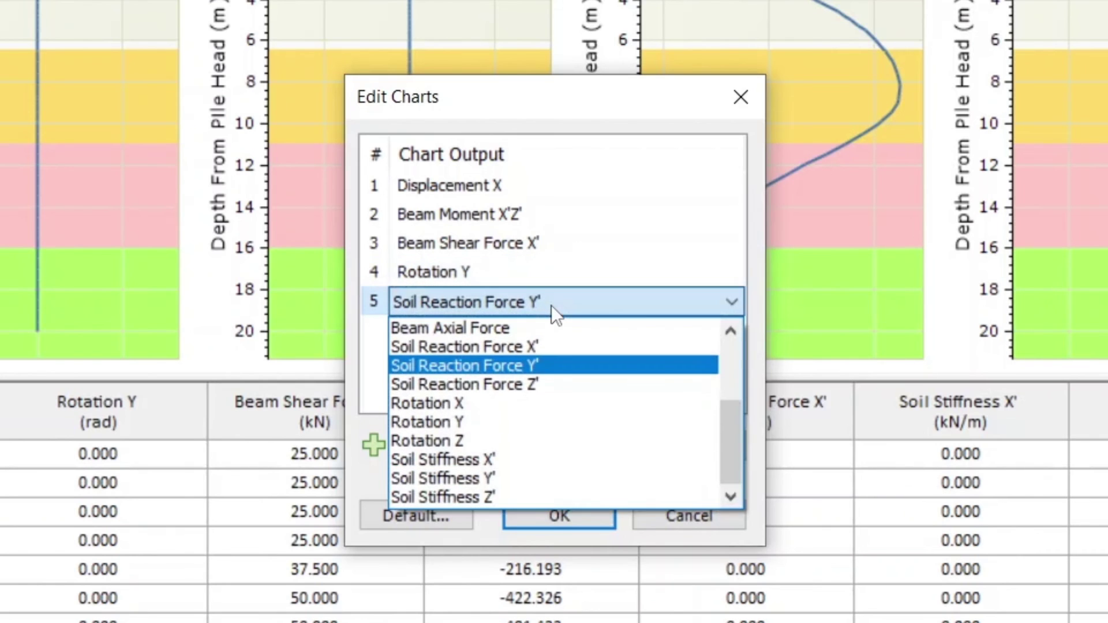
pyautogui.click(541, 347)
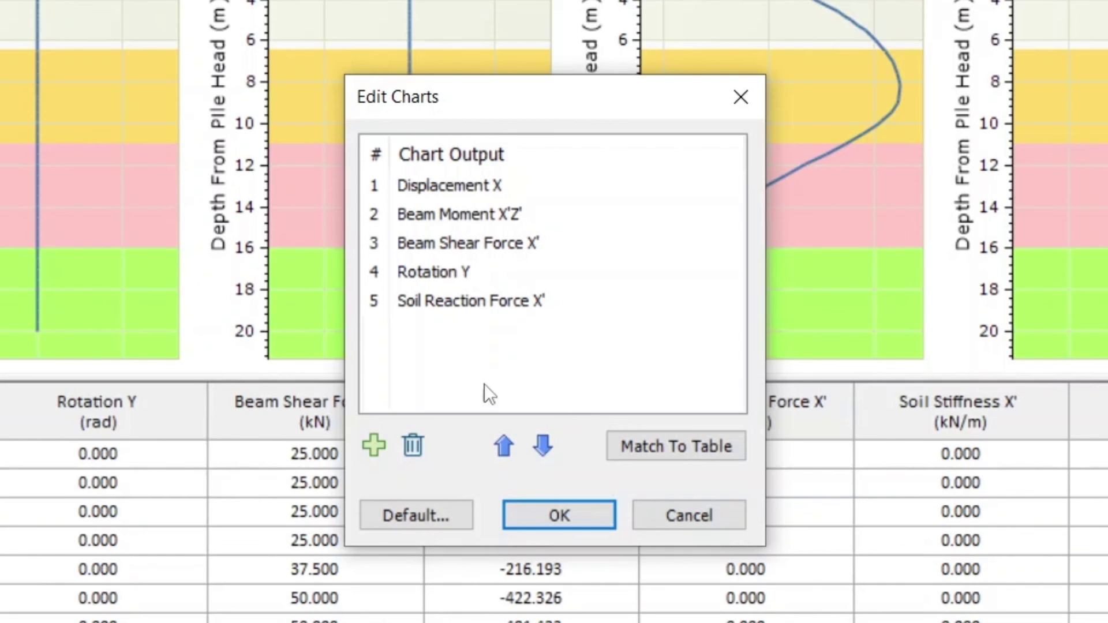
# Leave the chart order defaults unchanged and apply the new chart selection.
pyautogui.click(462, 521)
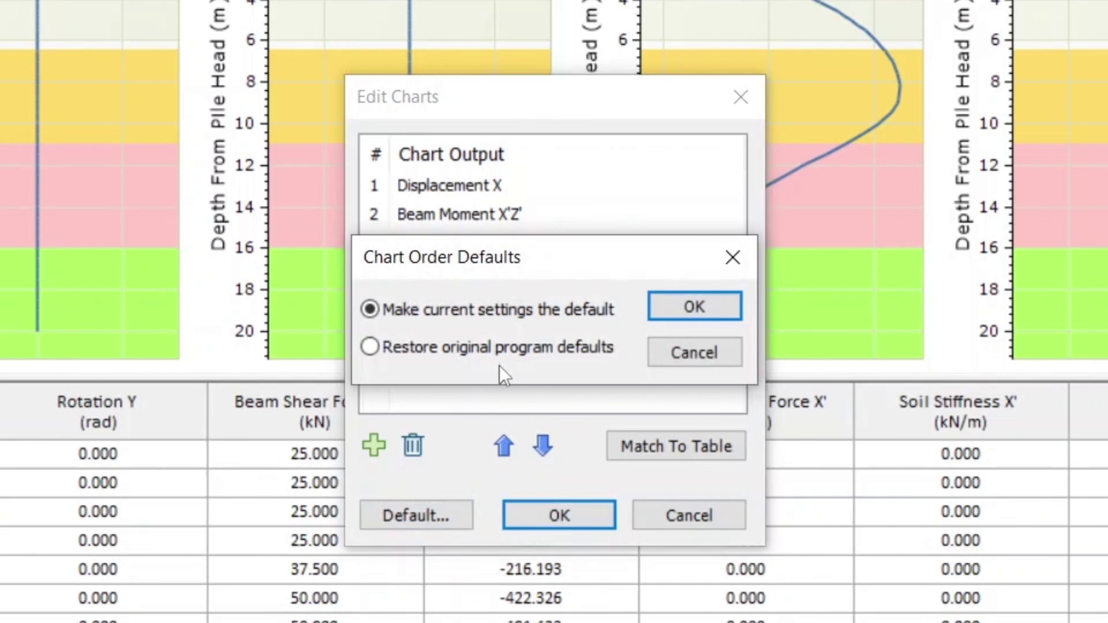
pyautogui.click(684, 354)
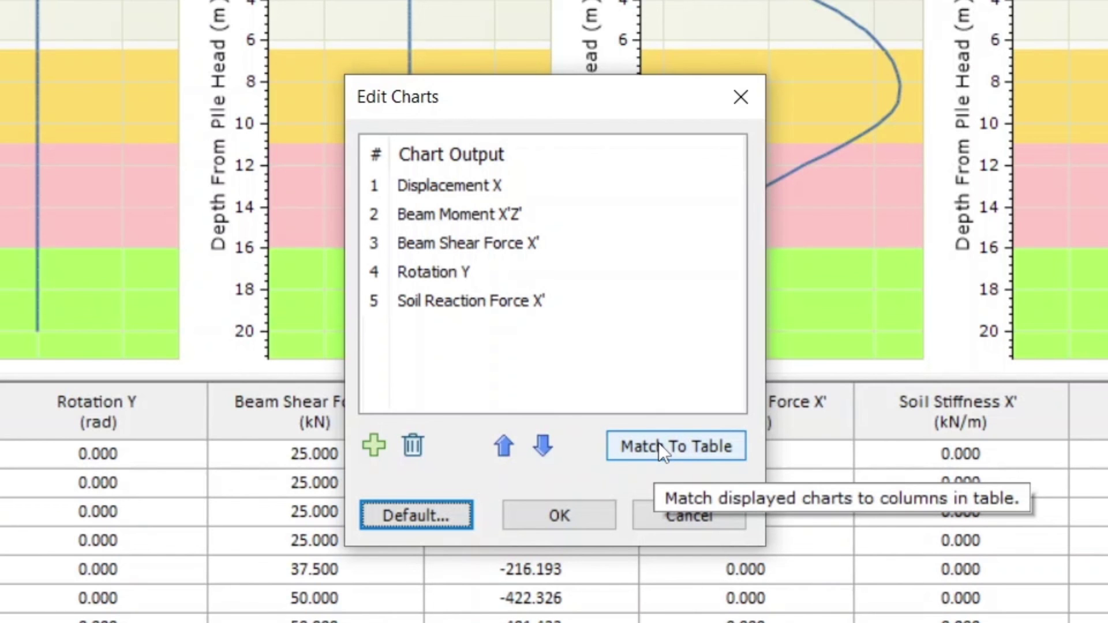
pyautogui.click(595, 513)
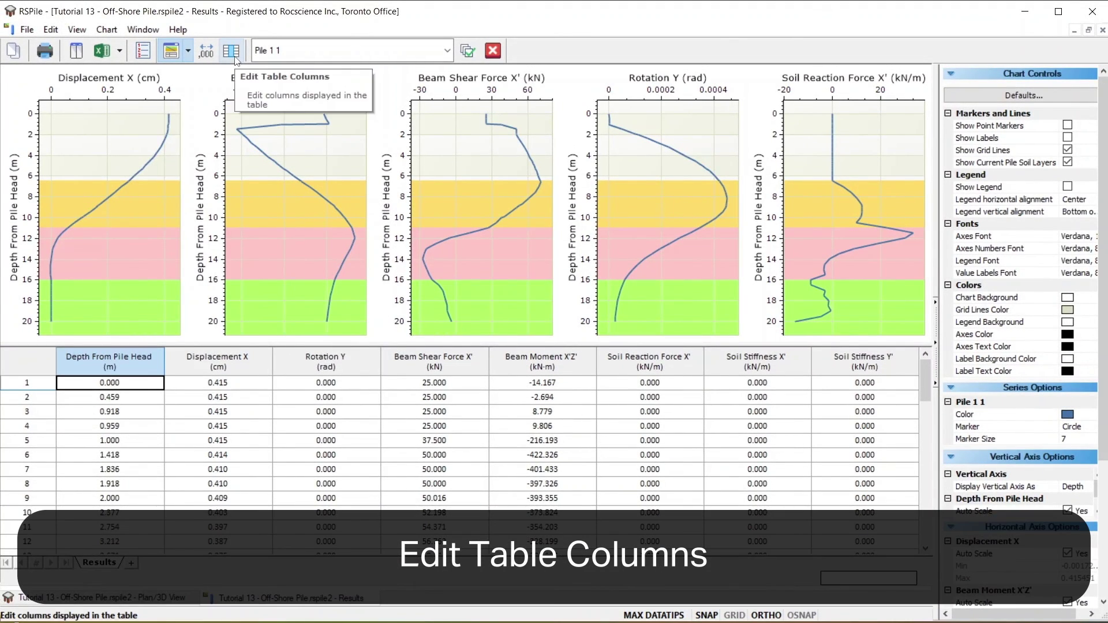
# Match the results table columns to the five charts, then export the data to Excel.
pyautogui.click(231, 51)
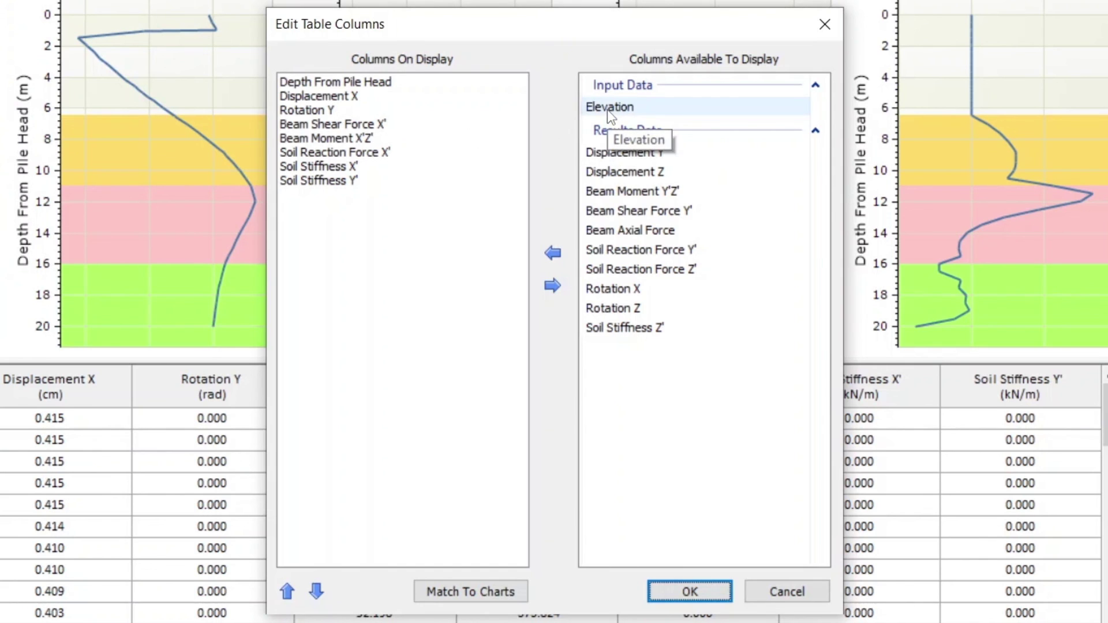
pyautogui.click(516, 598)
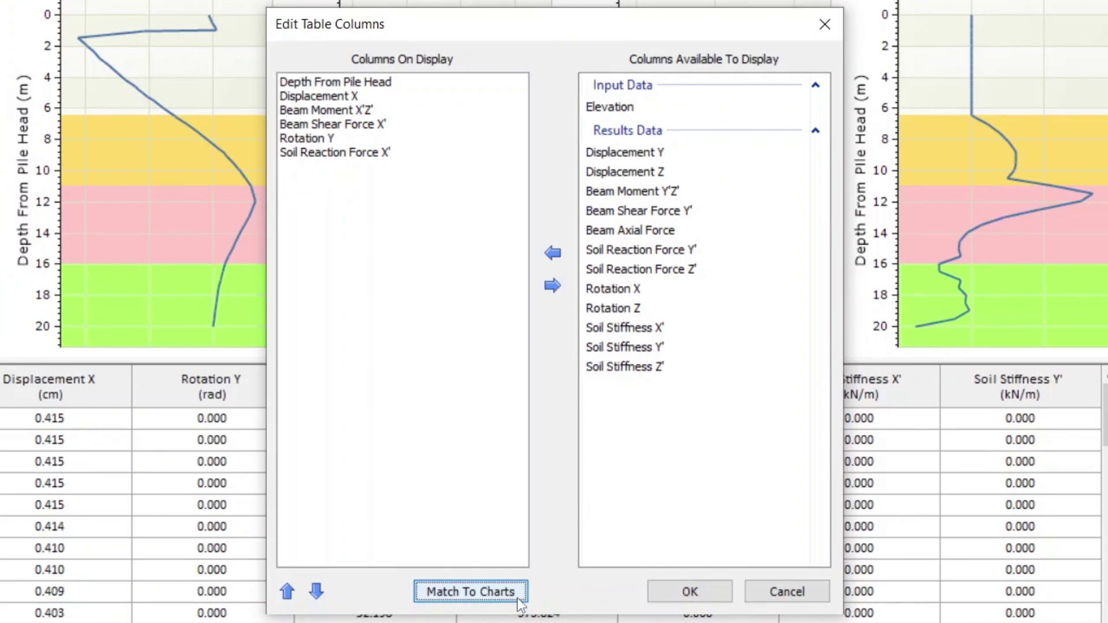
pyautogui.click(669, 594)
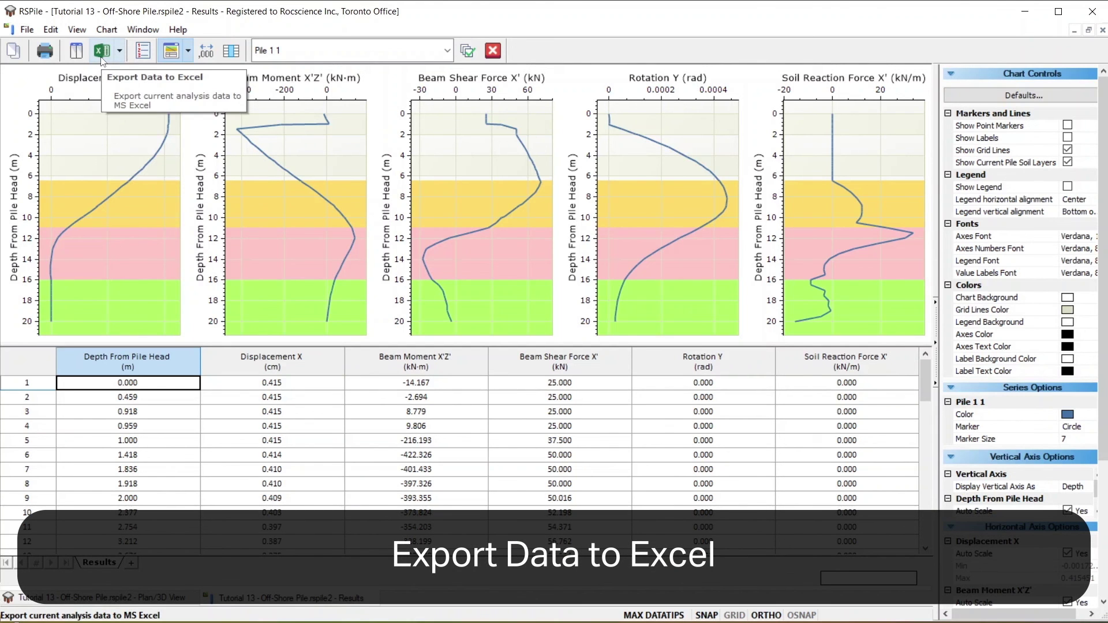
pyautogui.click(102, 54)
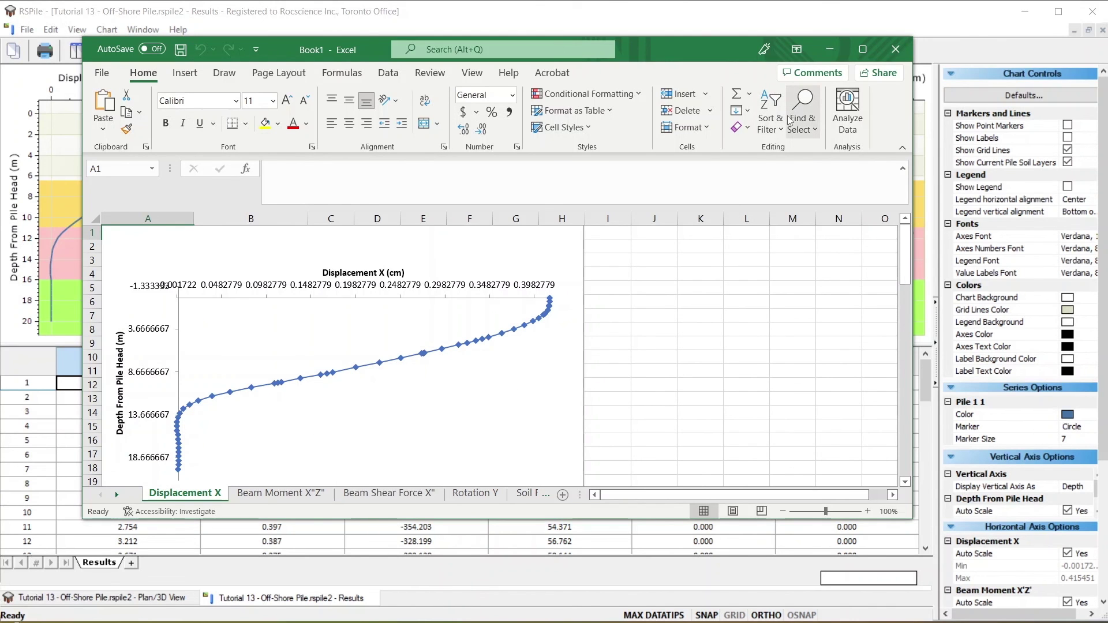
# Minimize the exported Excel workbook to return to RSPile.
pyautogui.click(829, 49)
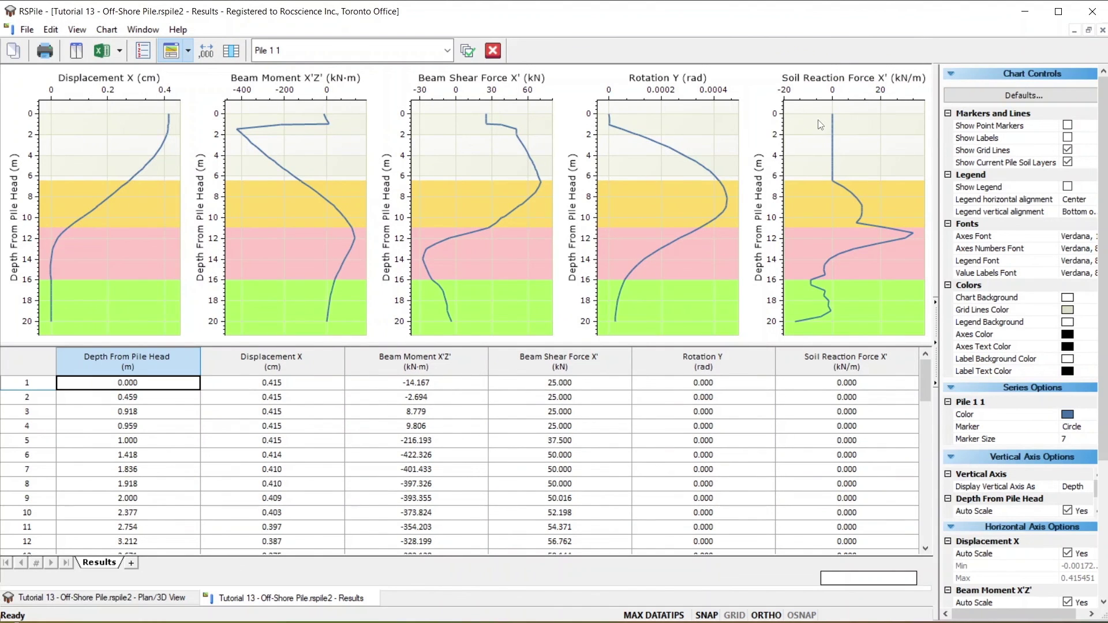
# Generate the report and browse Soil Layers, Soil Properties, Pile Property 1.1, Pile Types and Pile Settings.
pyautogui.click(492, 51)
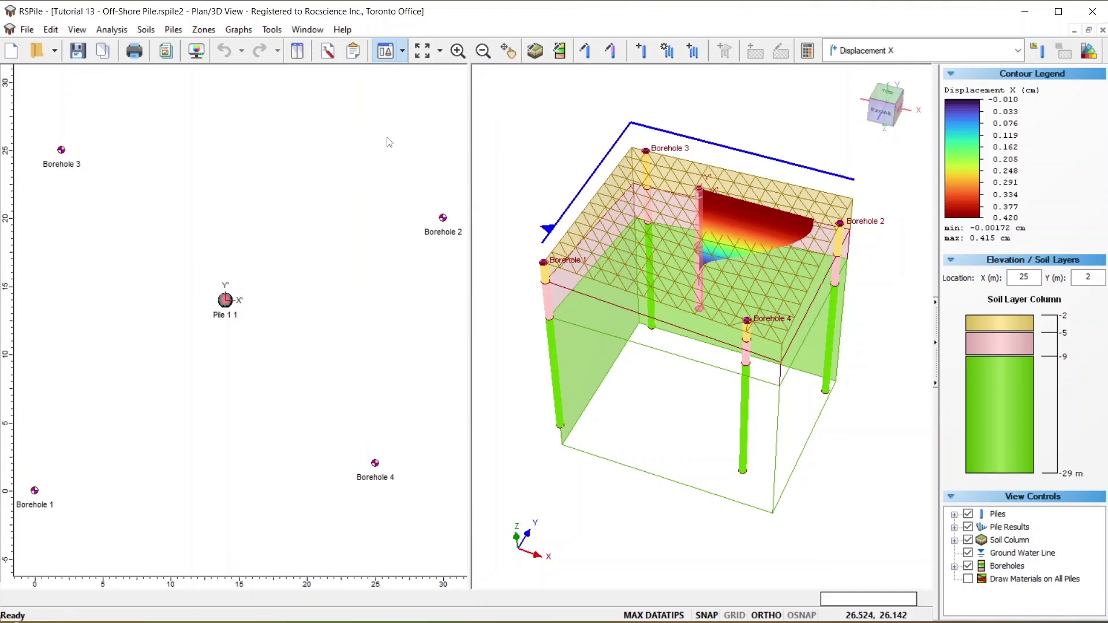
pyautogui.click(166, 52)
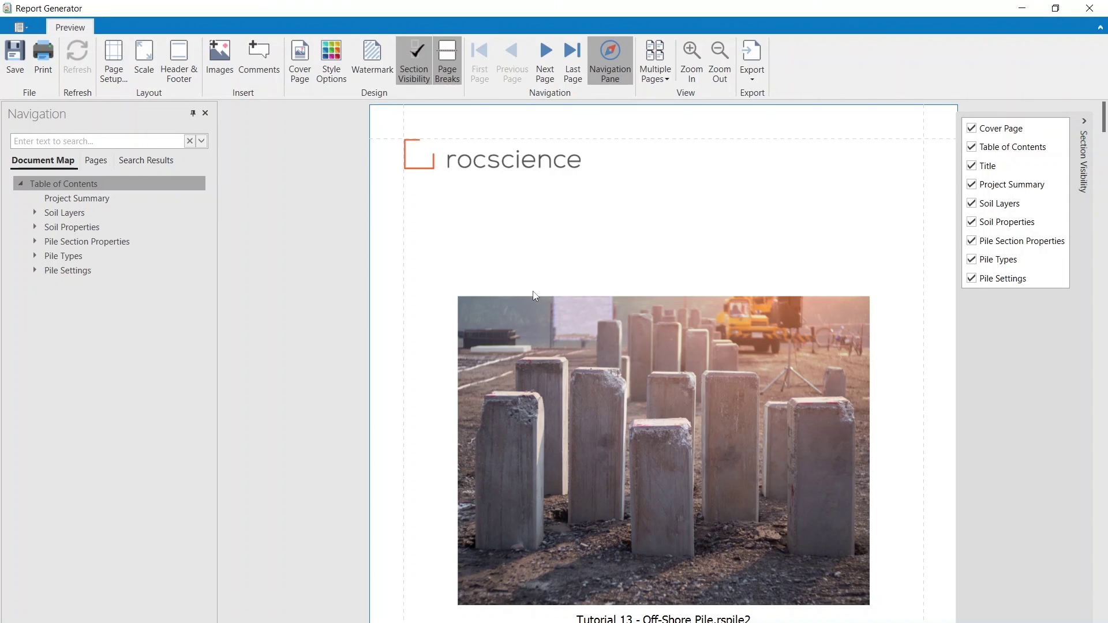
pyautogui.click(65, 213)
pyautogui.click(77, 229)
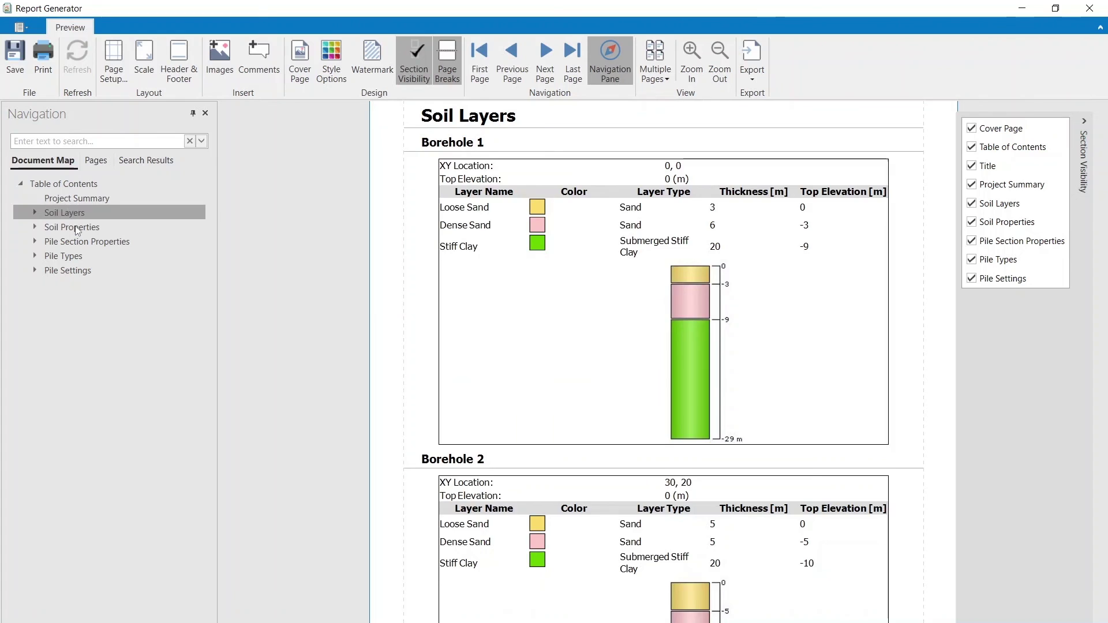
pyautogui.click(34, 242)
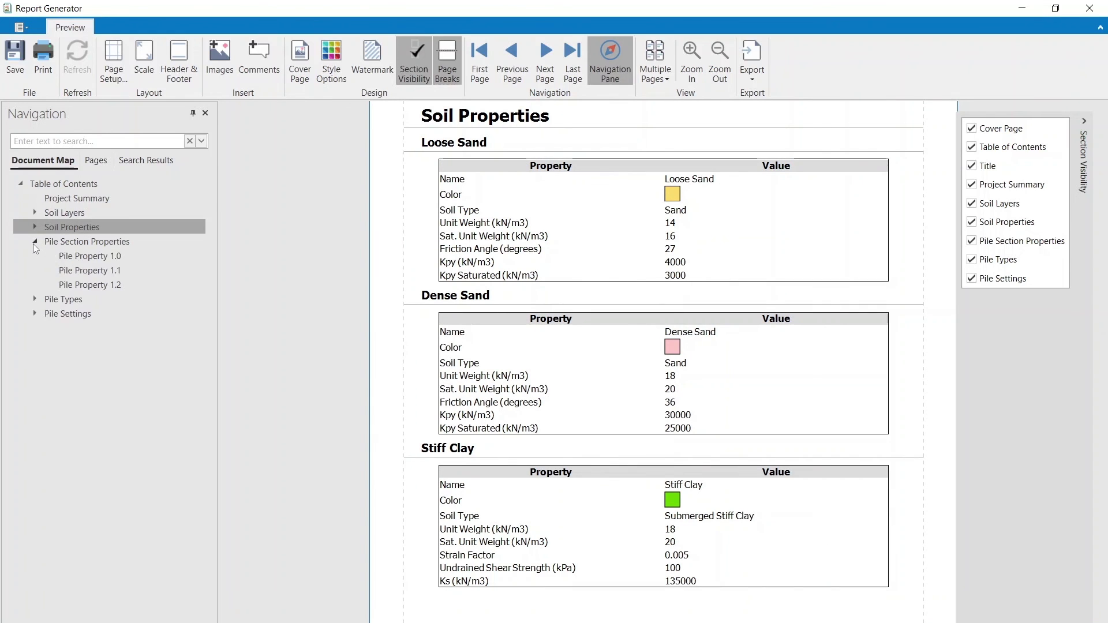
pyautogui.click(80, 271)
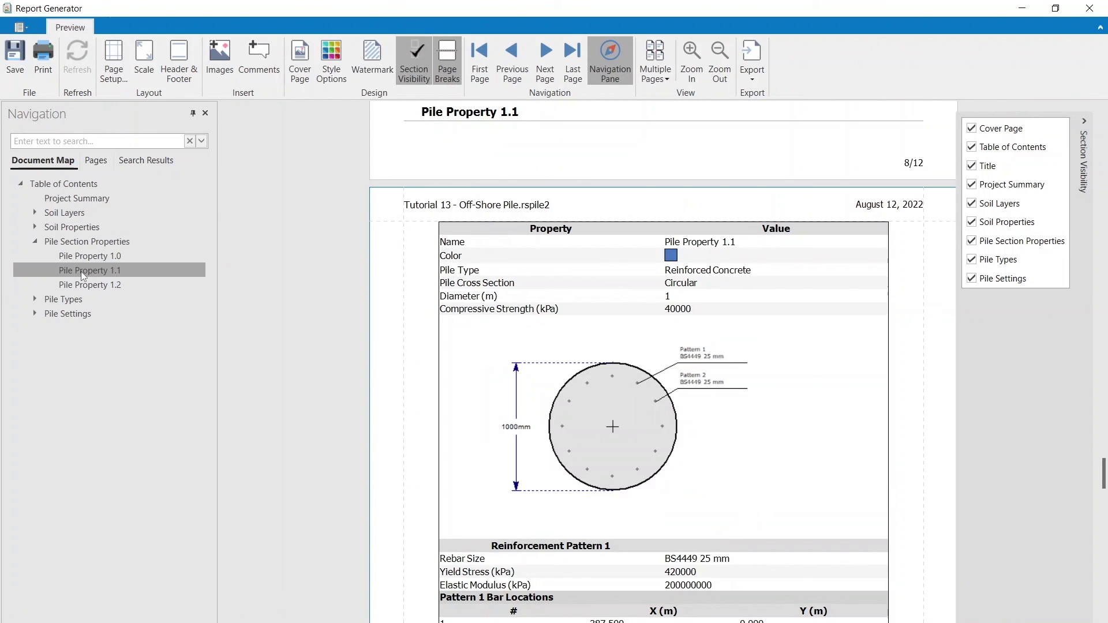
pyautogui.click(75, 299)
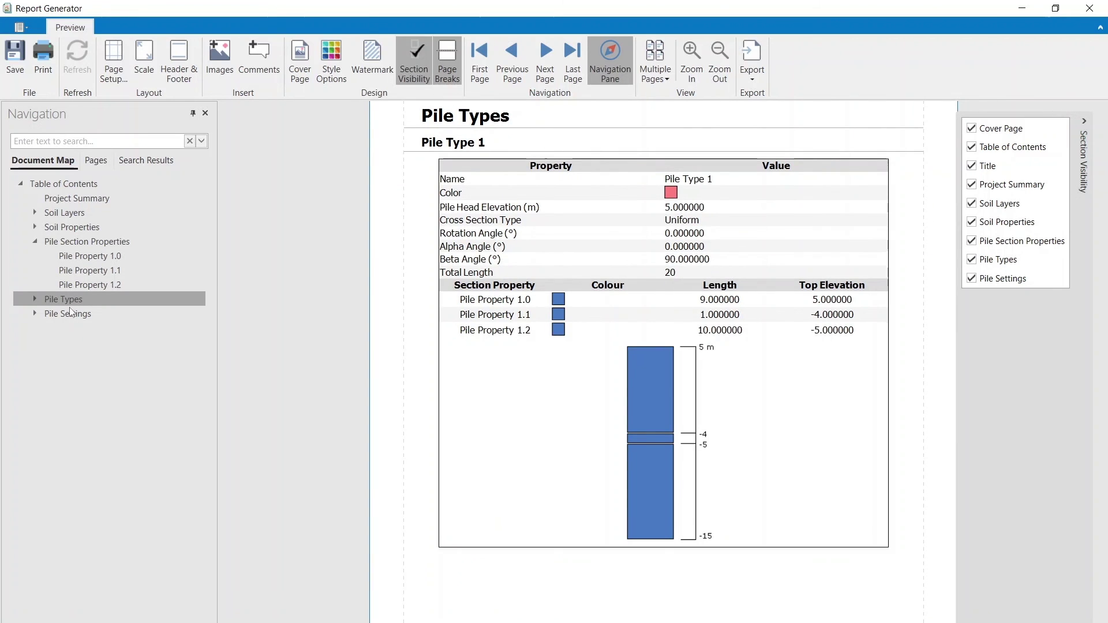
pyautogui.click(75, 314)
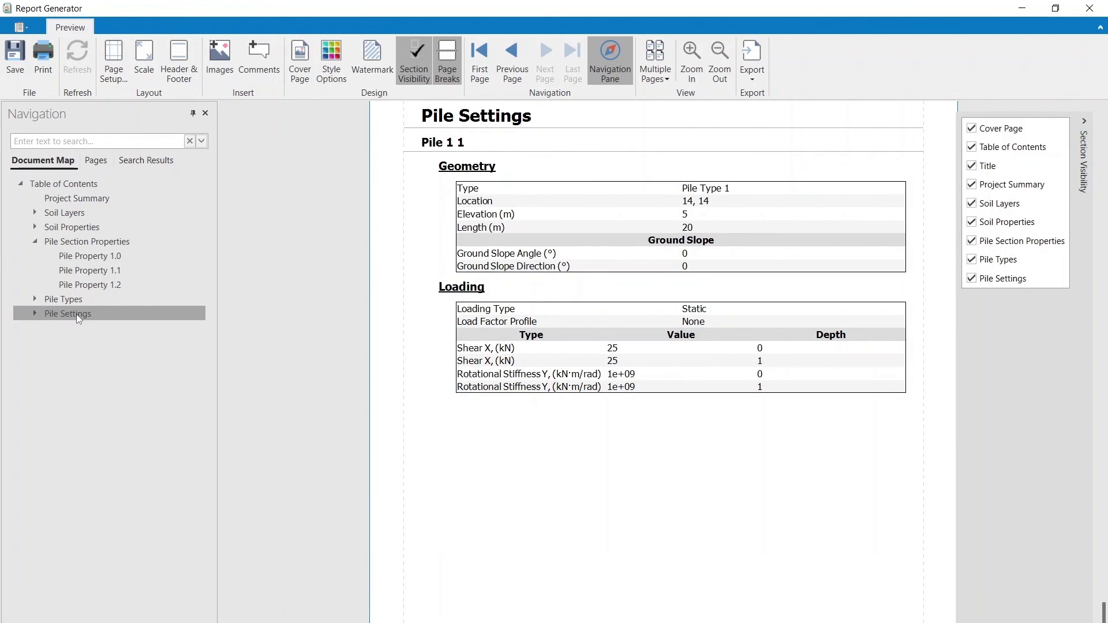